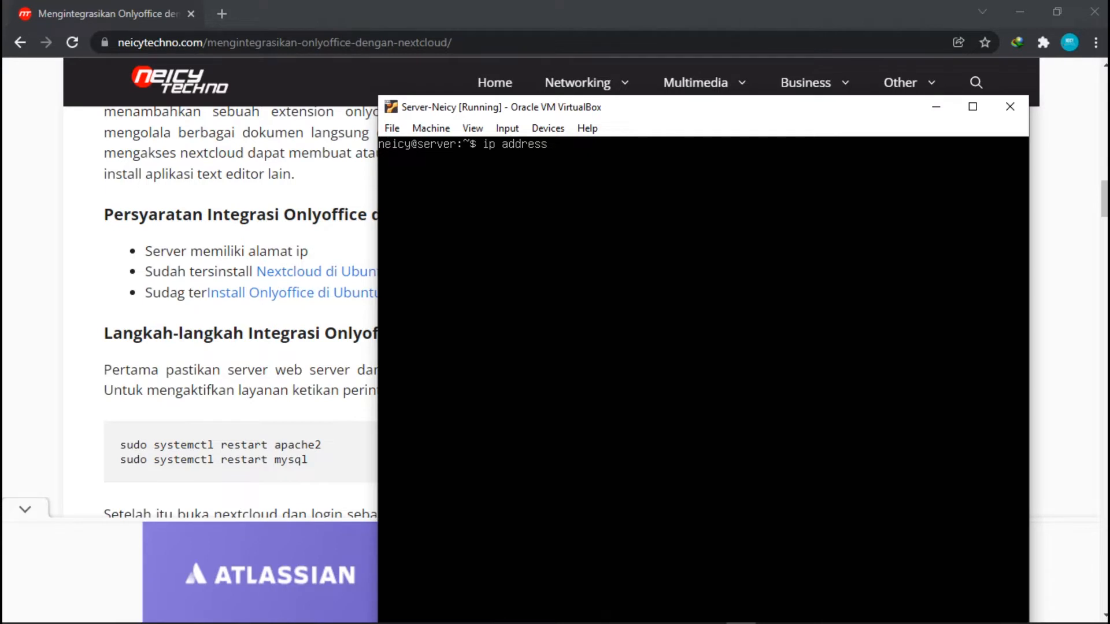
Step: Run ip address on the server and load 192.168.3.45 in a new browser tab
key(Return)
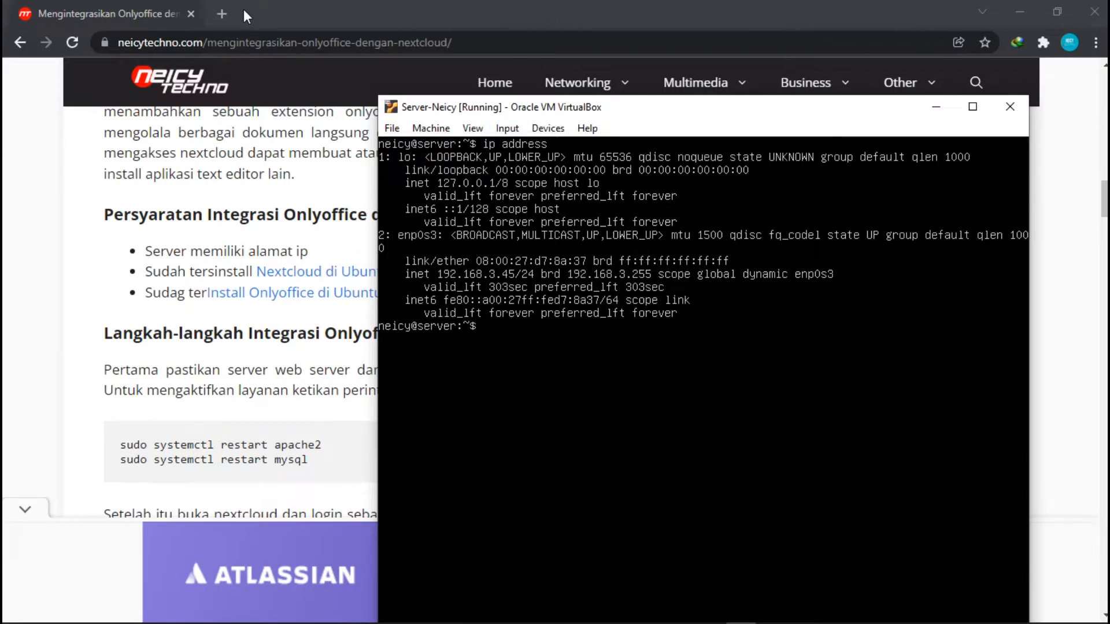
click(222, 14)
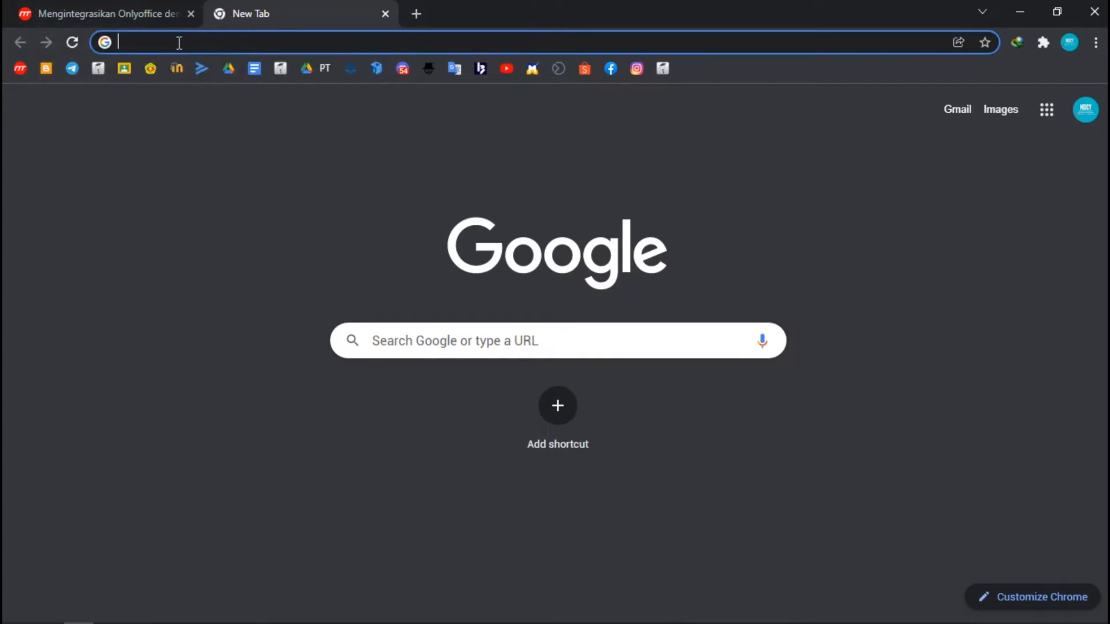
text(192.168.3.34:)
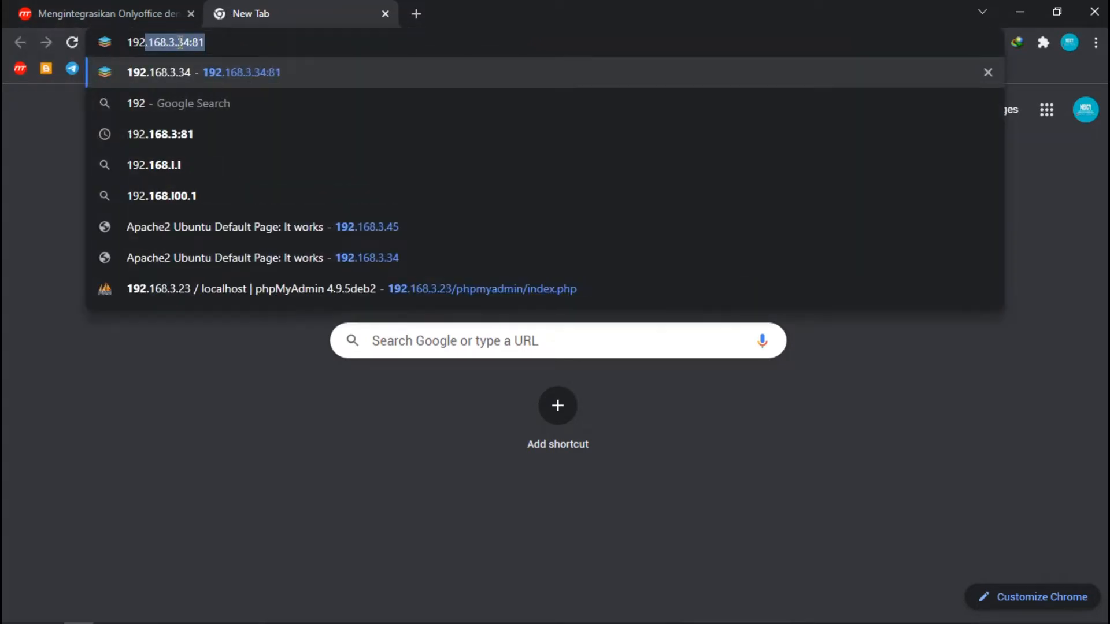
key(BackSpace)
key(BackSpace)
key(BackSpace)
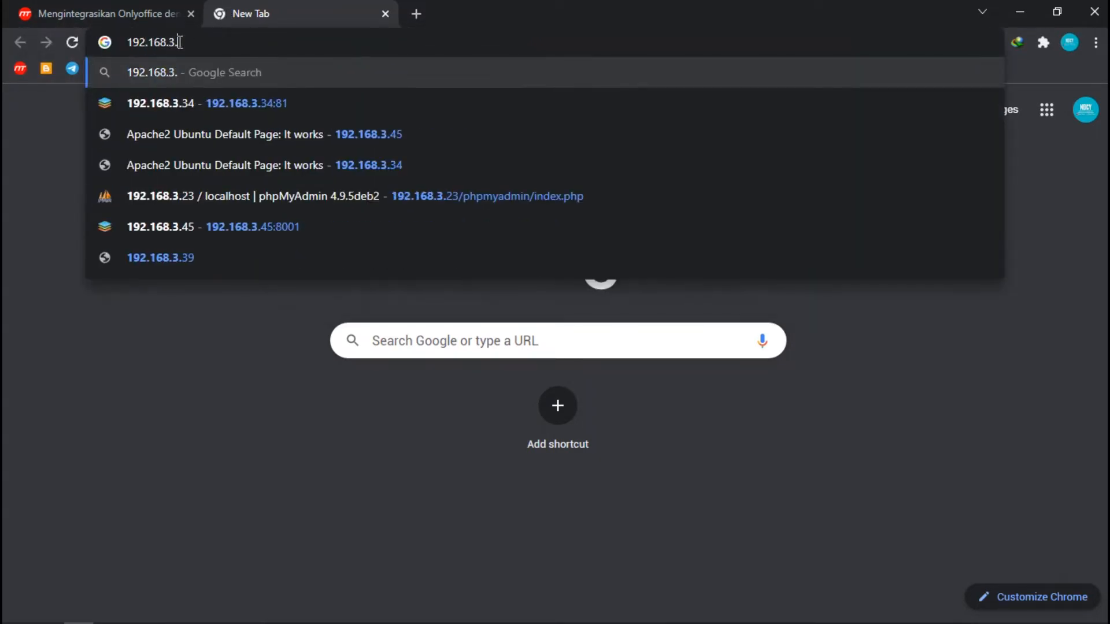
text(45)
key(Return)
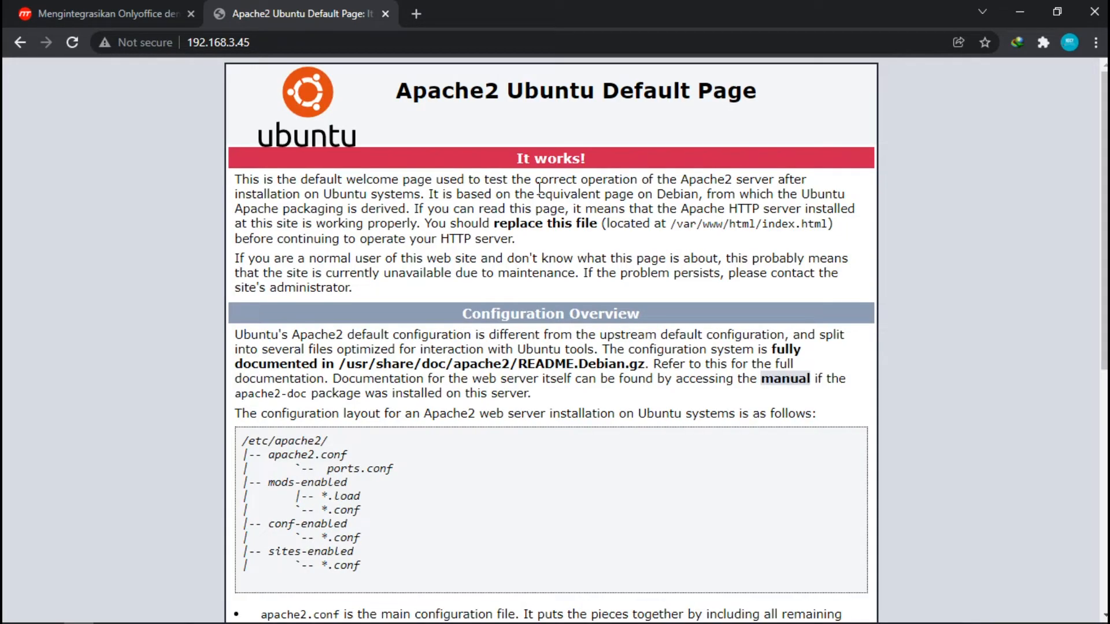
Step: From the integration article, open the linked Nextcloud di Ubuntu 20.0.4 Server guide, dismiss the ad, and skim the installation instructions
mouse_move(821, 619)
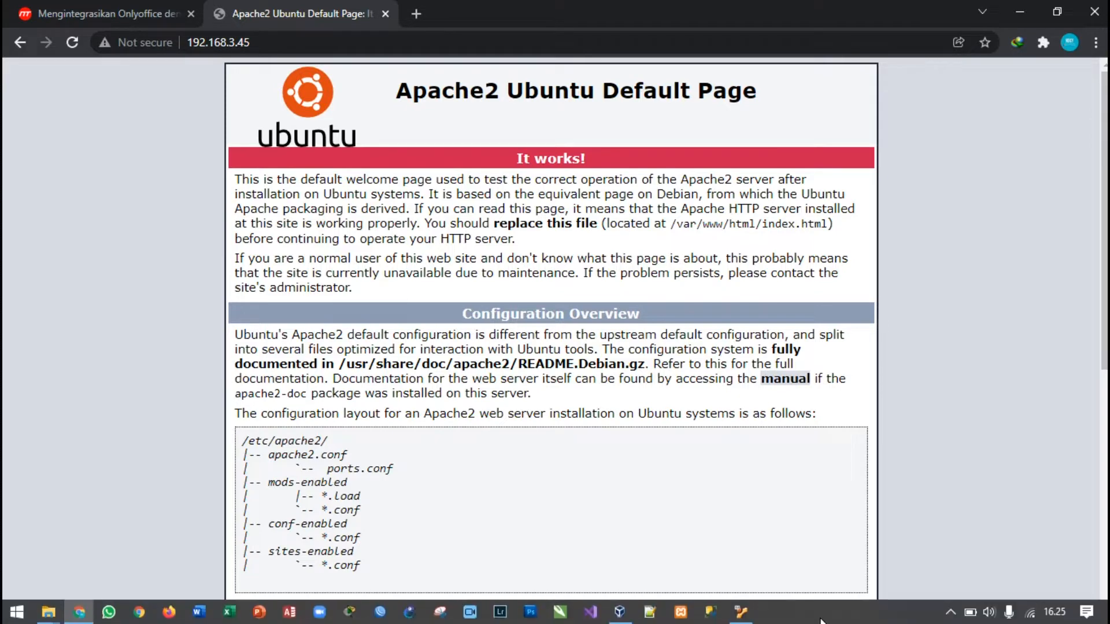
click(710, 612)
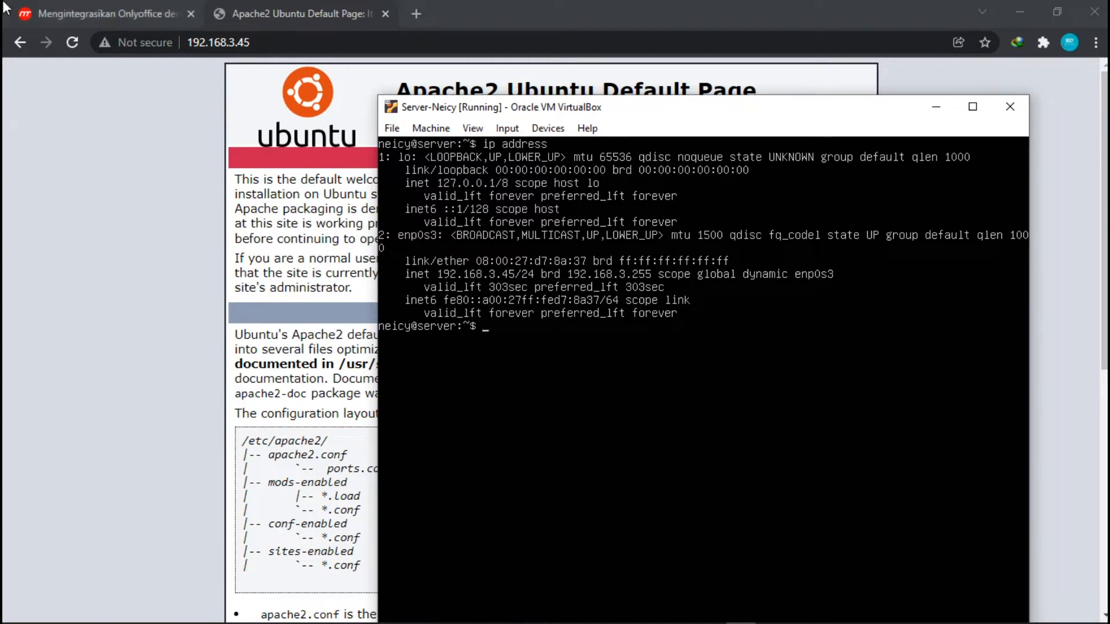
click(84, 8)
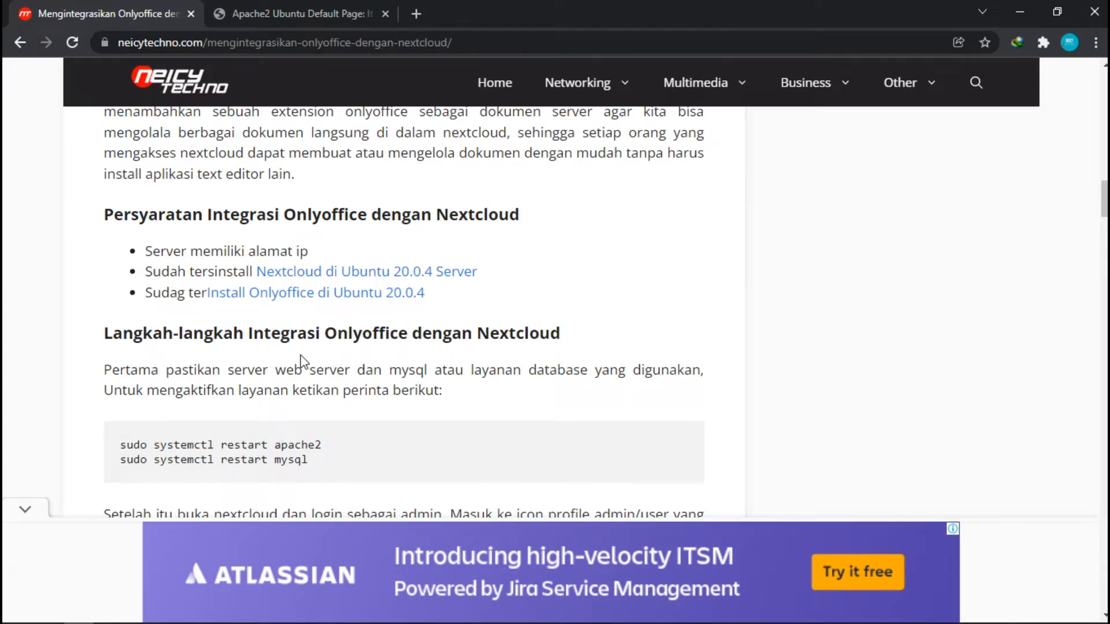
click(332, 272)
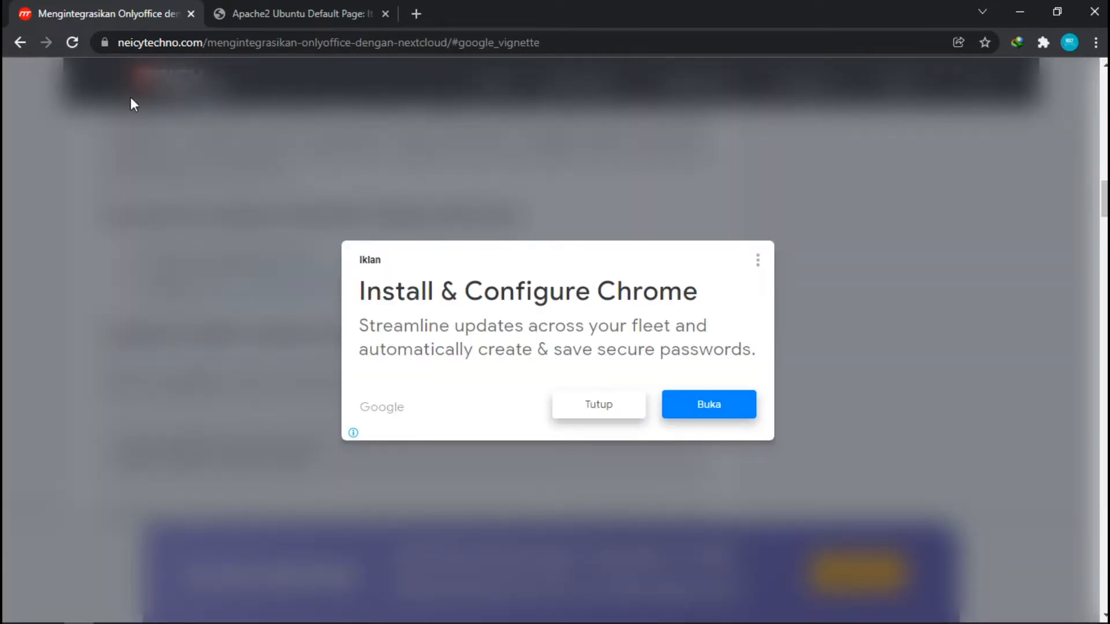
click(600, 401)
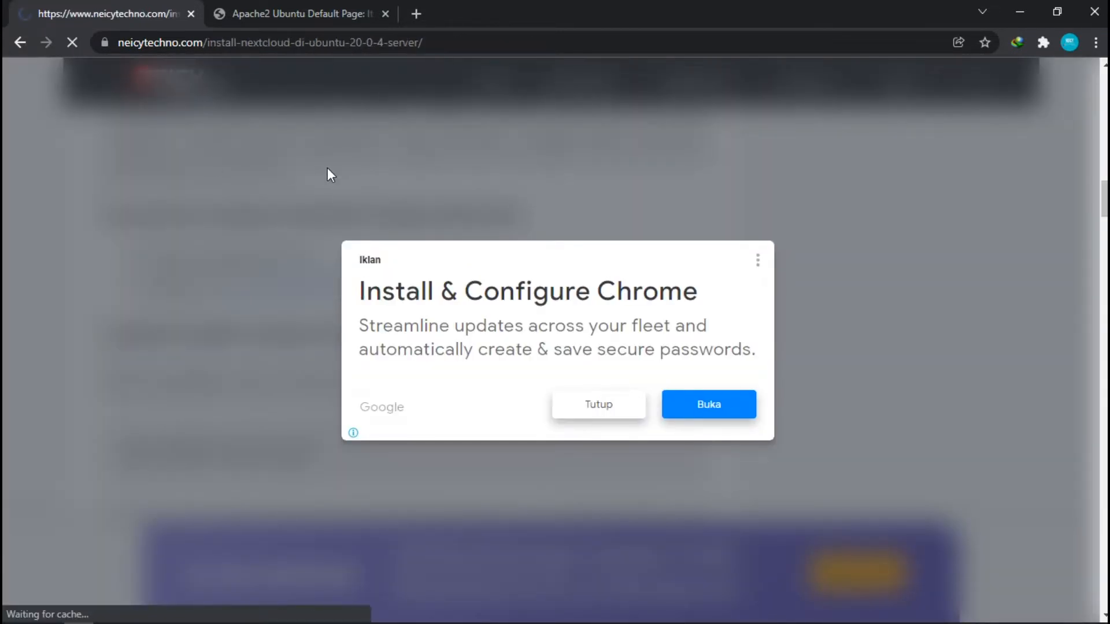
scroll(327, 168, down, 5)
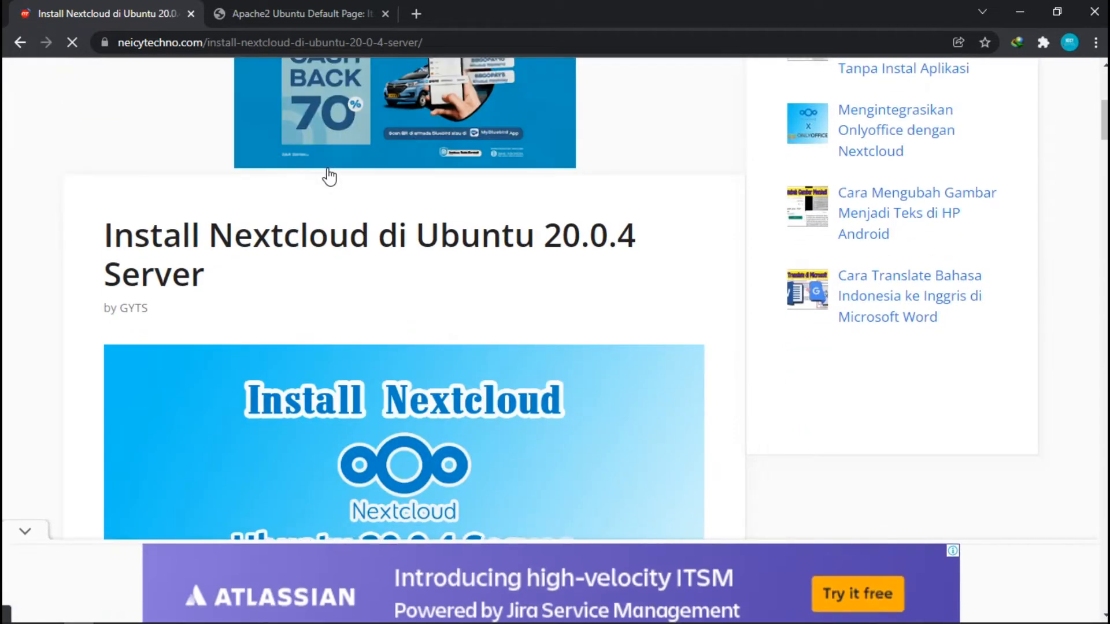
scroll(327, 173, down, 10)
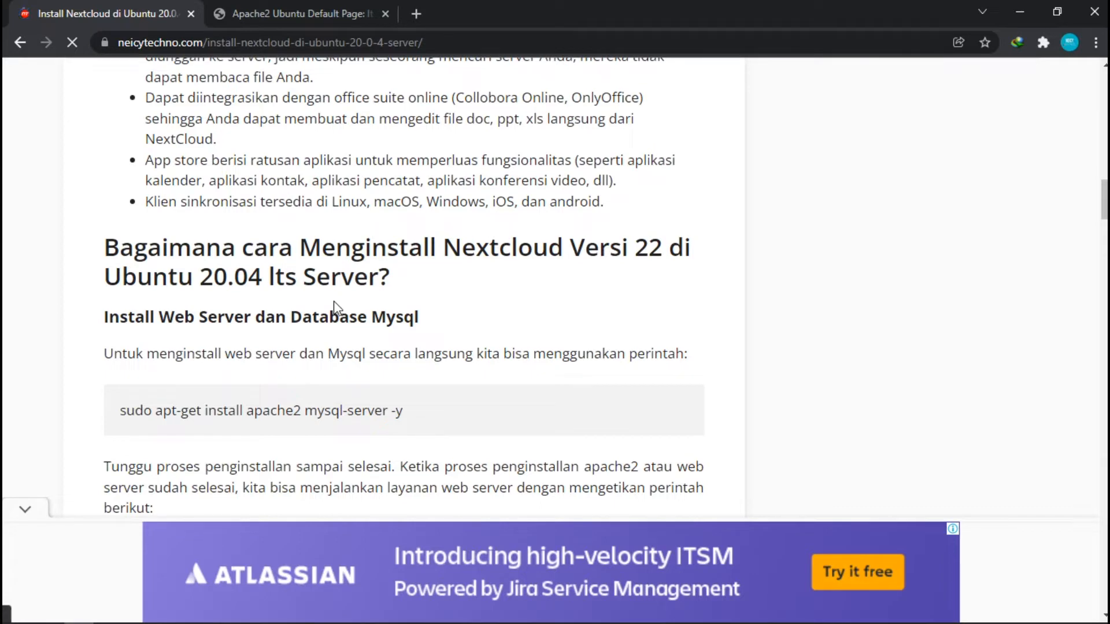
Step: Go back to the integration article, open its Install Onlyoffice di Ubuntu 20.0.4 guide in a new tab, and skim it to the end
click(19, 42)
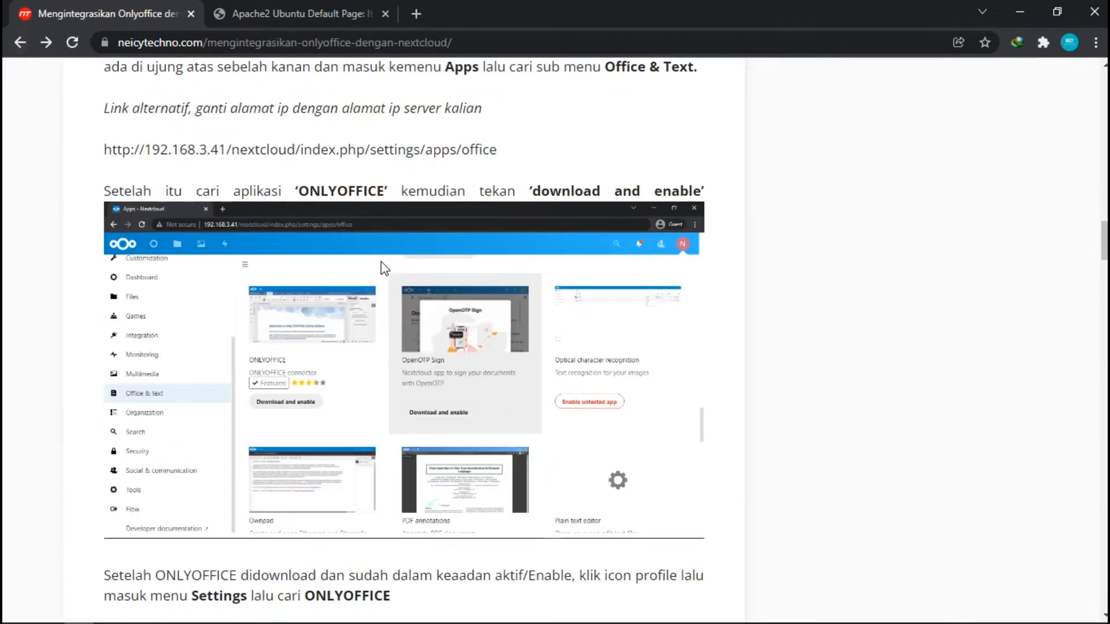
scroll(386, 266, down, 5)
scroll(373, 267, up, 12)
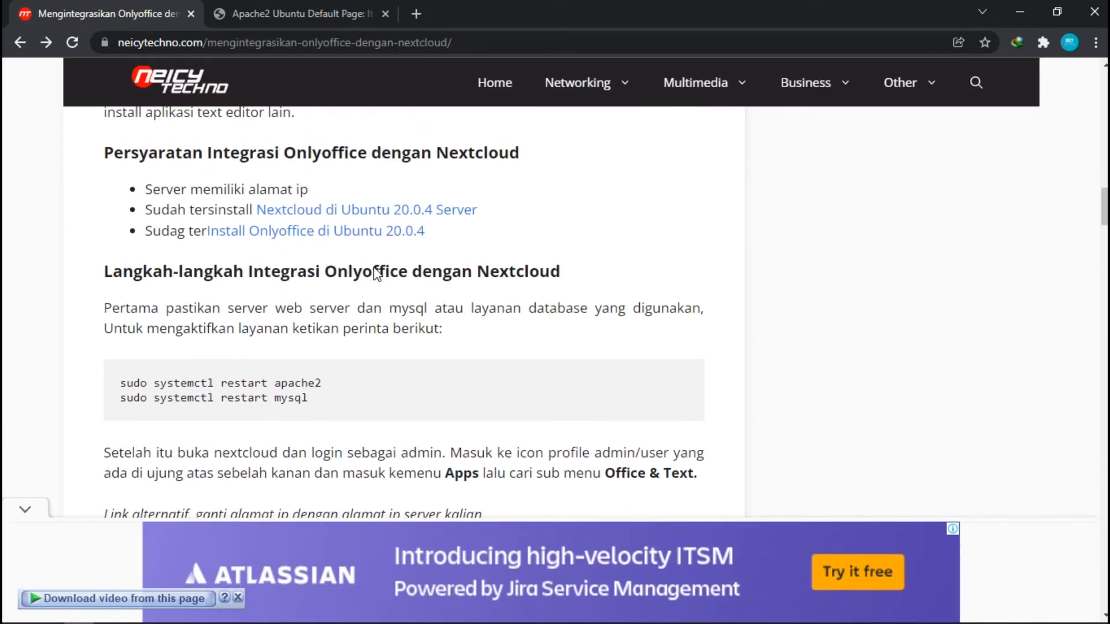
right_click(337, 230)
click(362, 239)
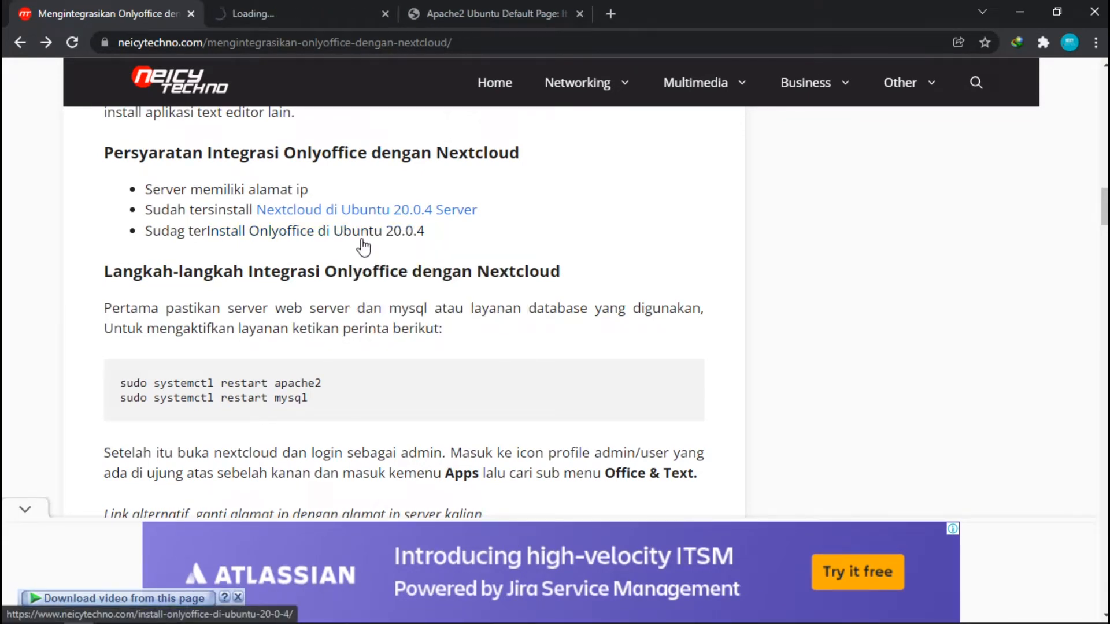
click(311, 17)
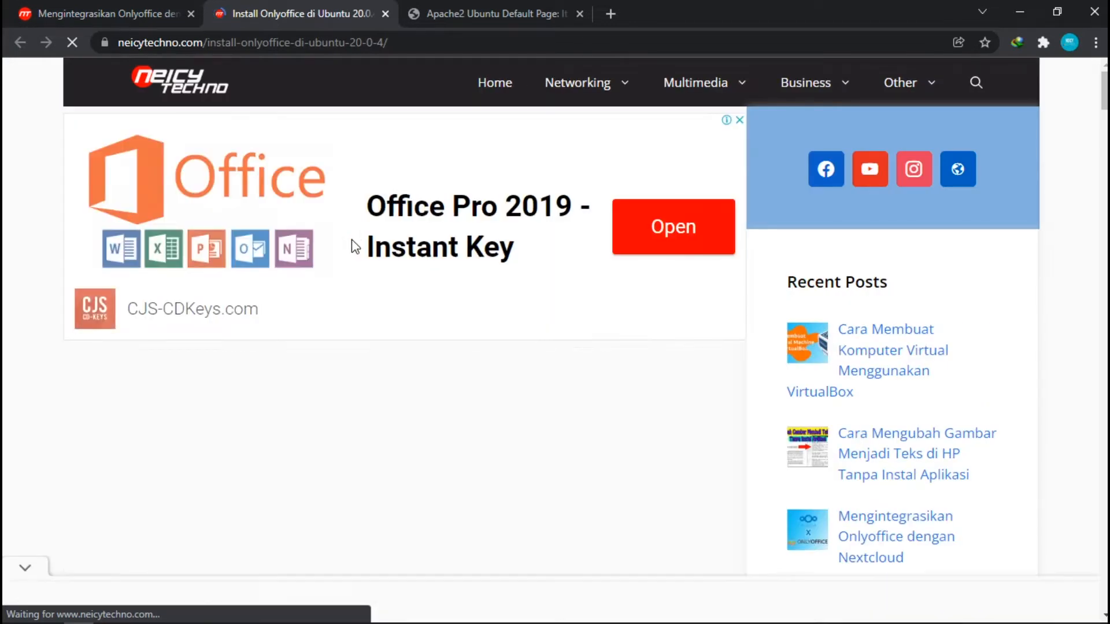
scroll(354, 243, down, 10)
scroll(304, 370, down, 20)
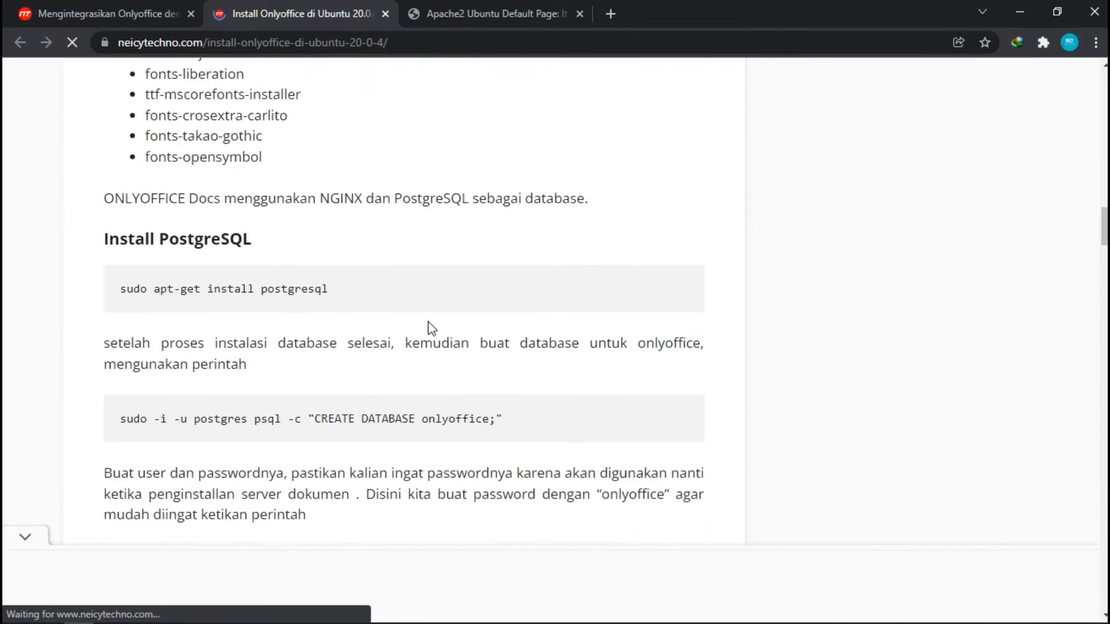
scroll(425, 327, down, 20)
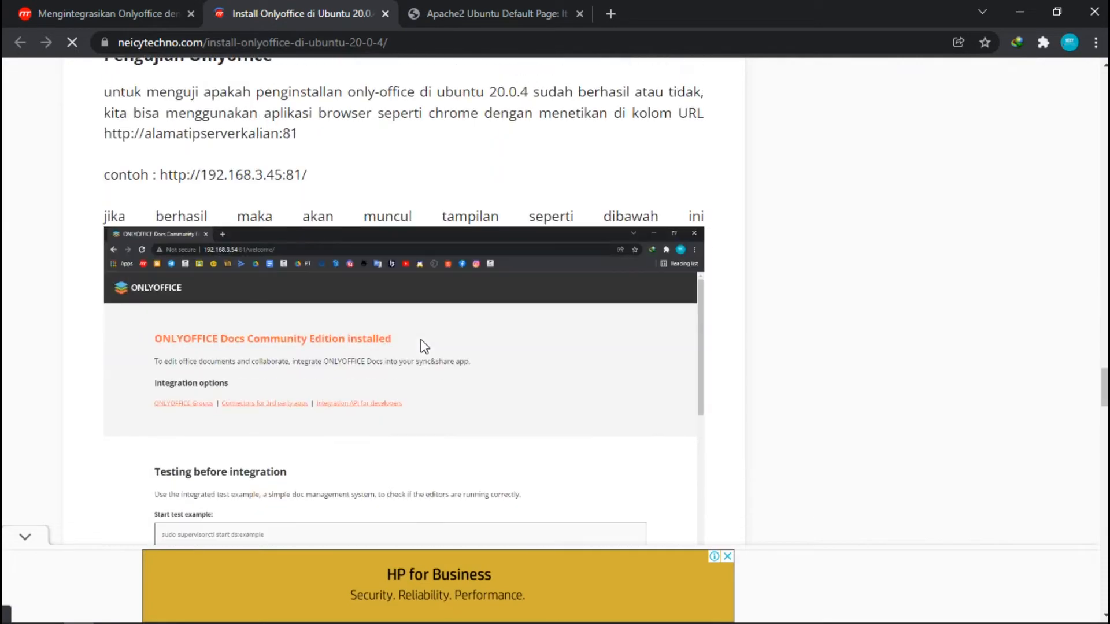
scroll(419, 328, down, 20)
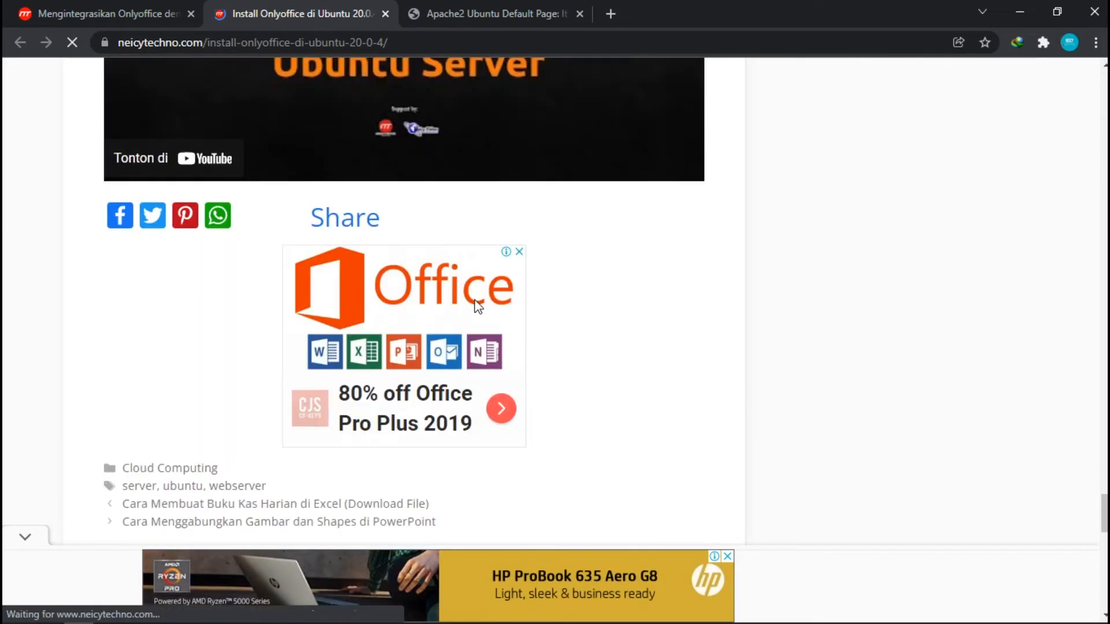
Step: Return to the integration article and review its requirements and the apache2 and mysql restart commands
click(104, 13)
scroll(389, 342, up, 2)
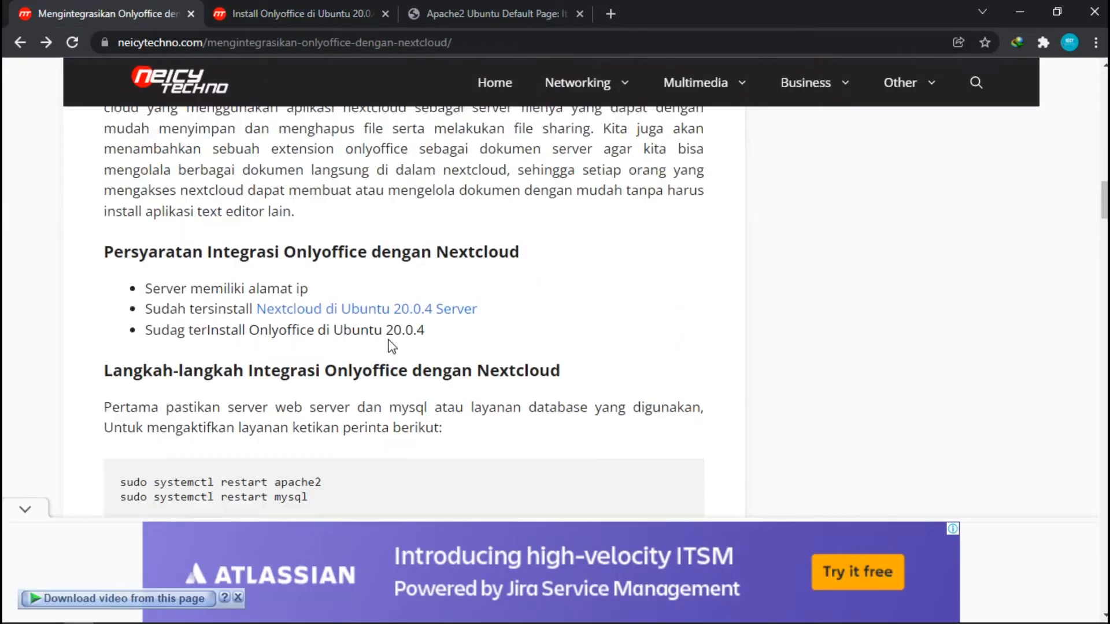
scroll(417, 332, down, 3)
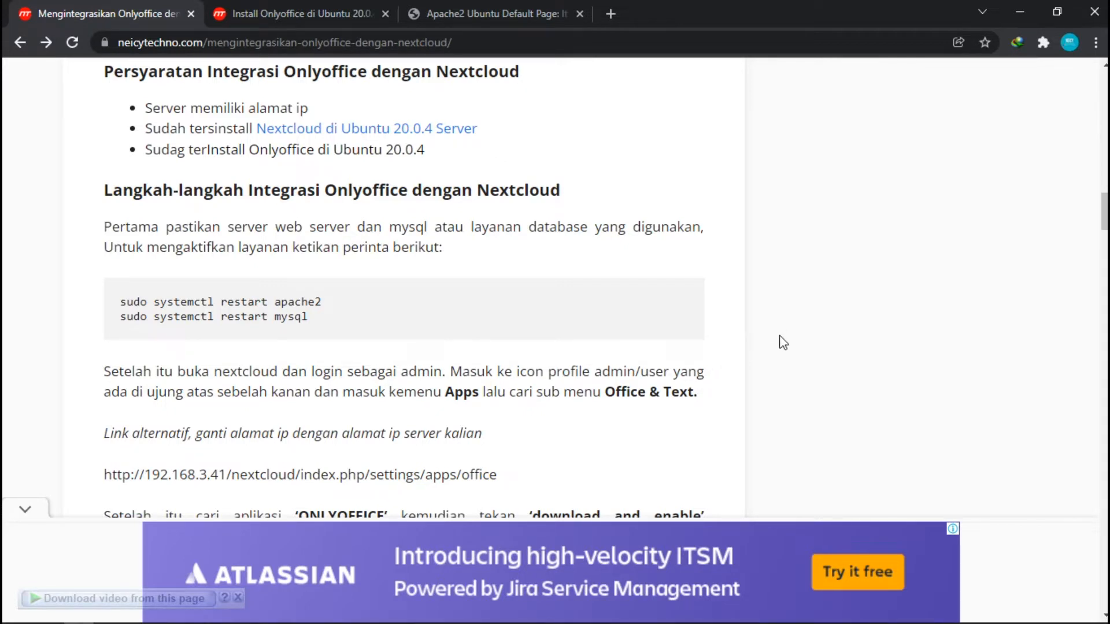
Step: Switch to the Server-Neicy VirtualBox window, bring it fully into view, clear its terminal, and run ip address
click(1020, 12)
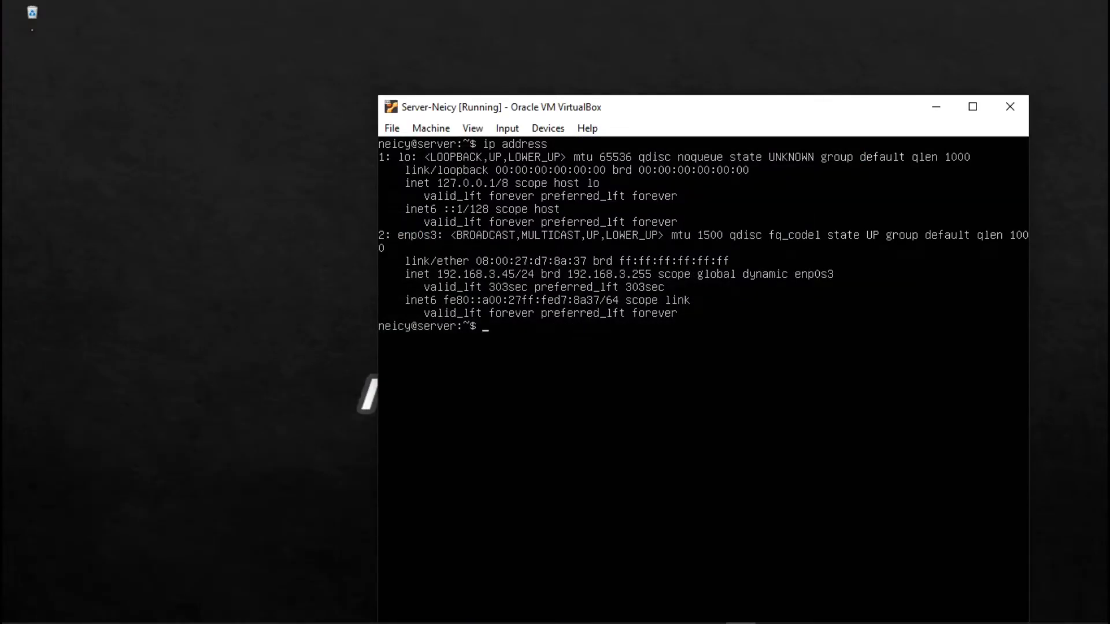
drag(661, 110, 551, 65)
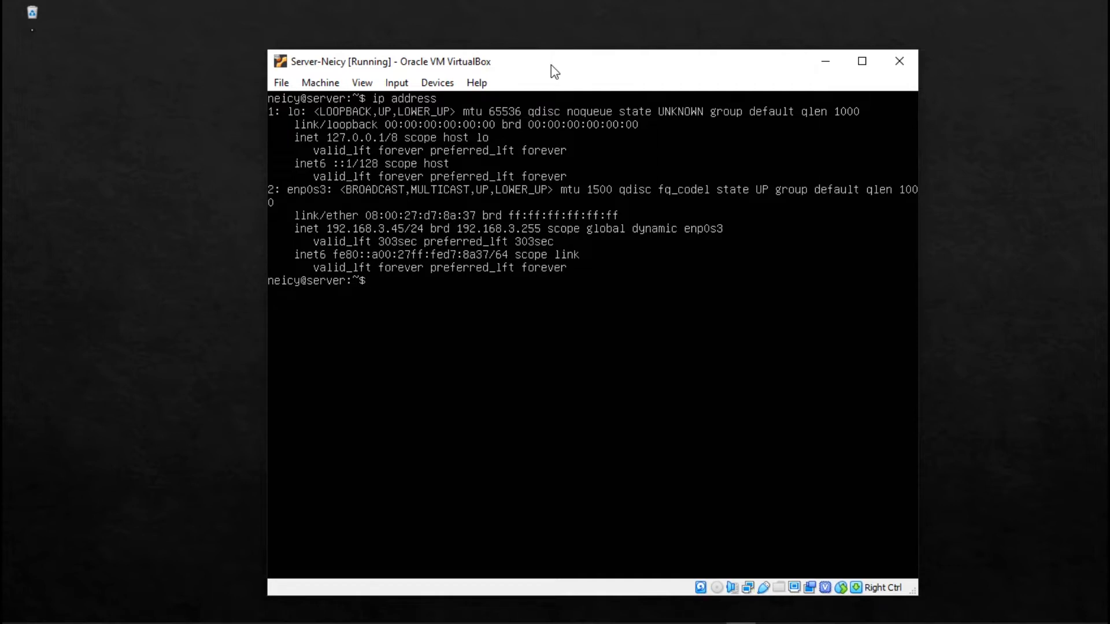
text(clear)
key(Return)
text(ip address)
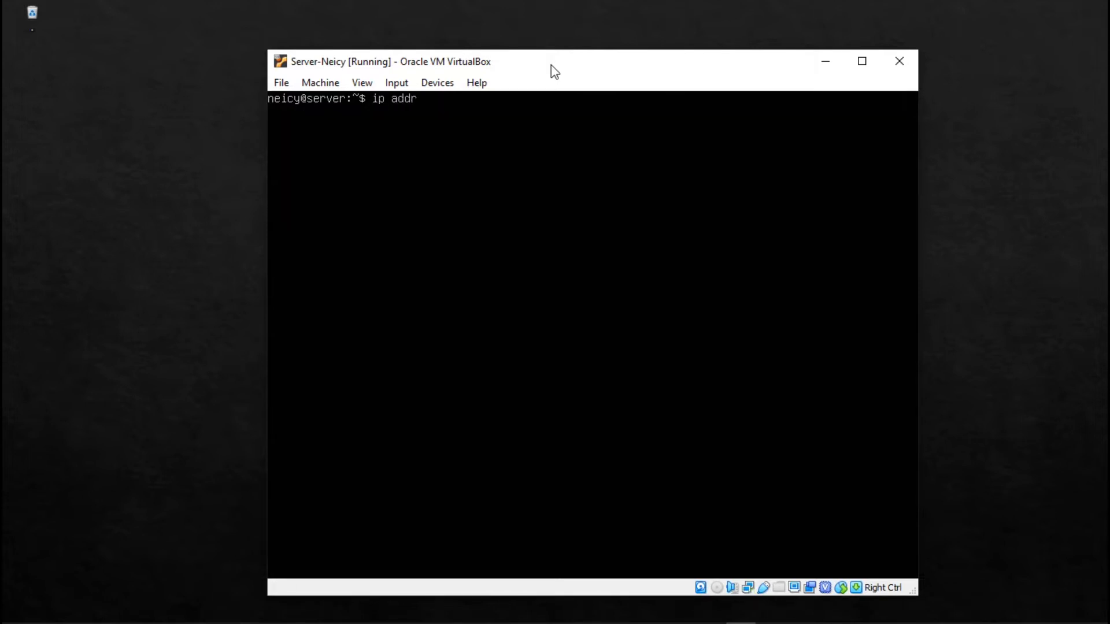
key(Return)
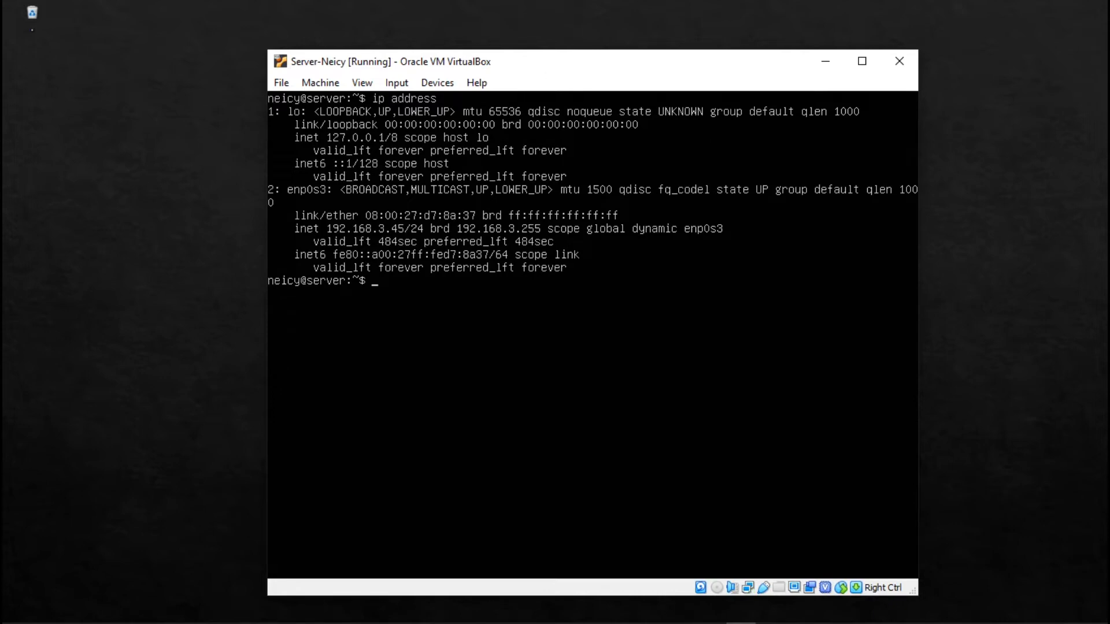
Step: Switch to Chrome and load 192.168.3.45/nextcloud in the tab showing the Apache2 default page
click(80, 614)
click(456, 9)
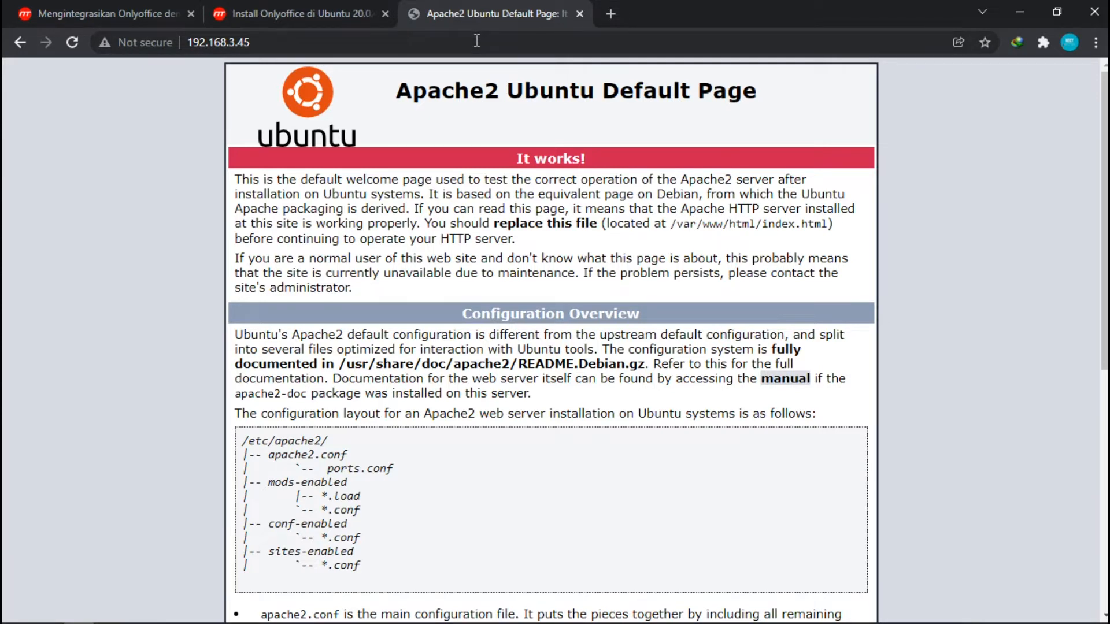
click(477, 41)
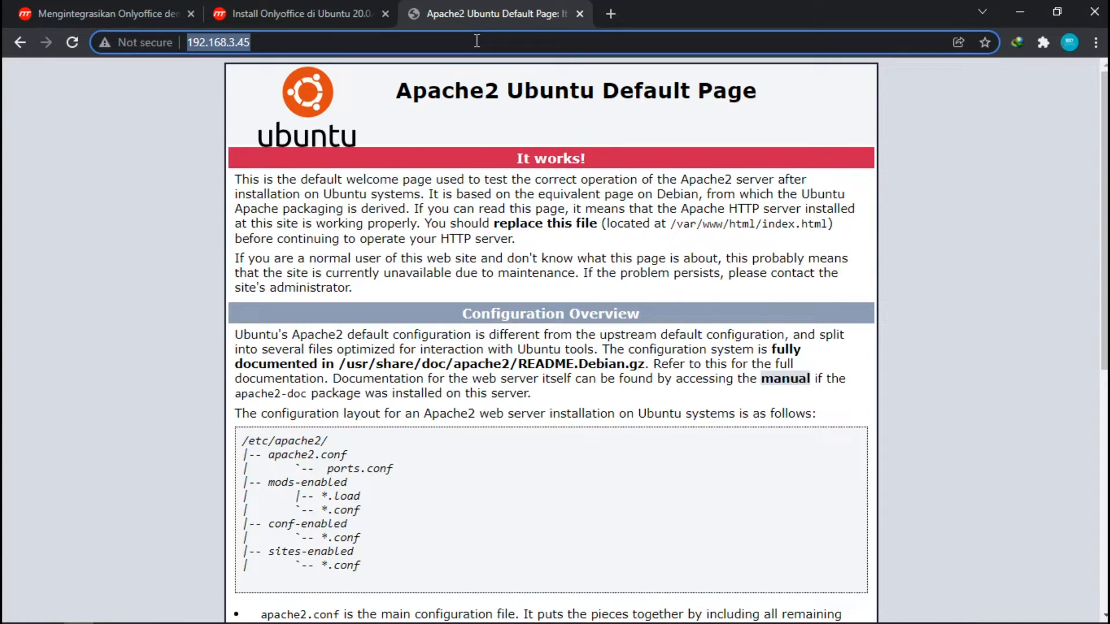
click(477, 41)
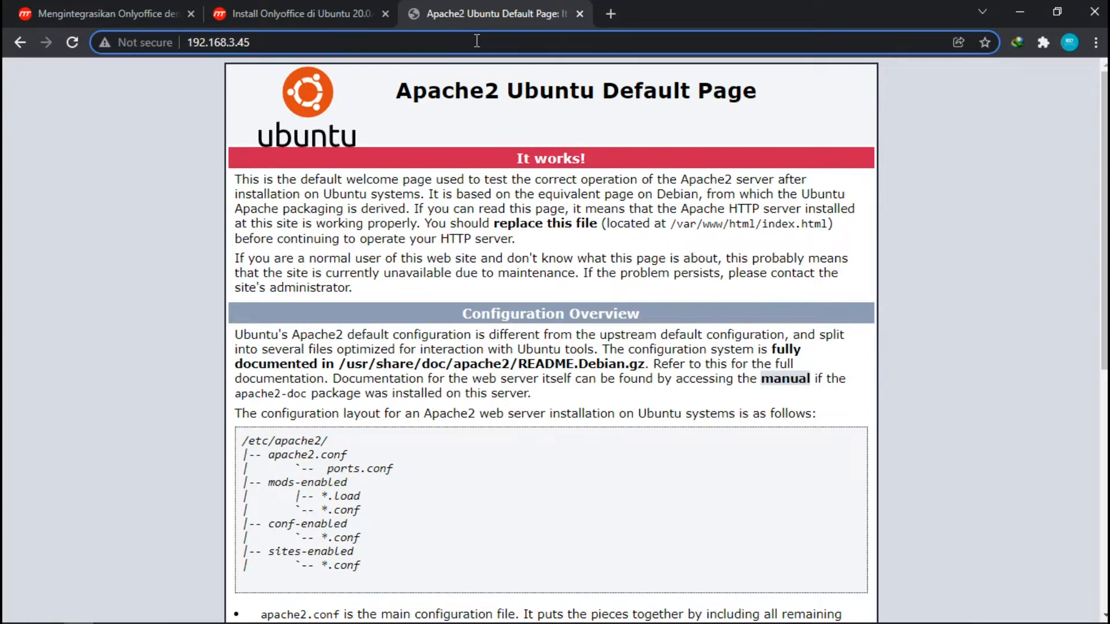
text(/next)
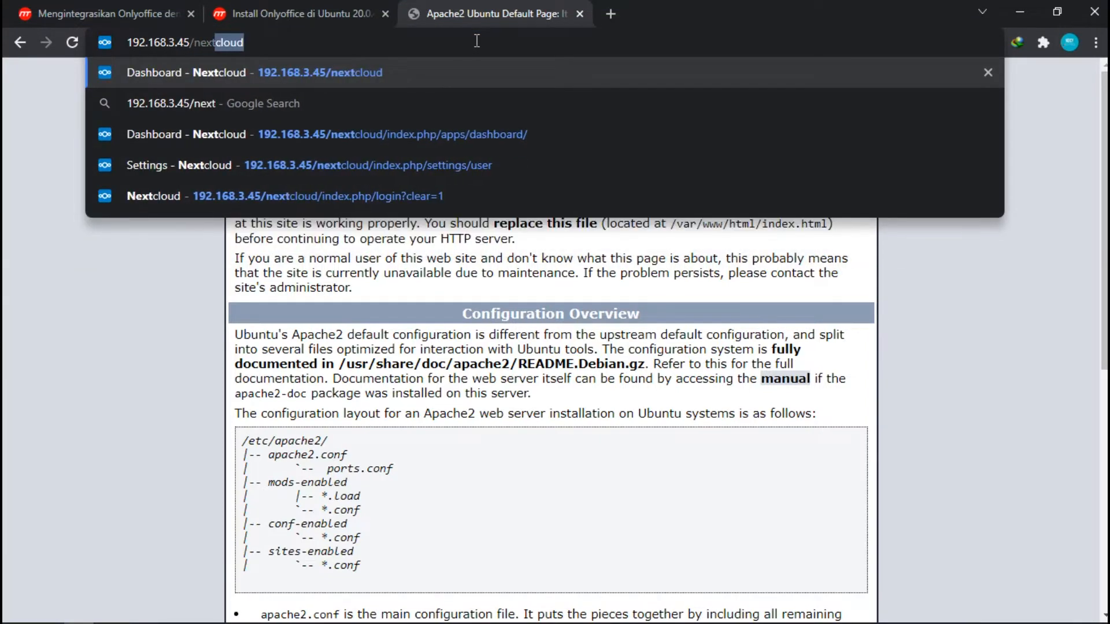
key(Return)
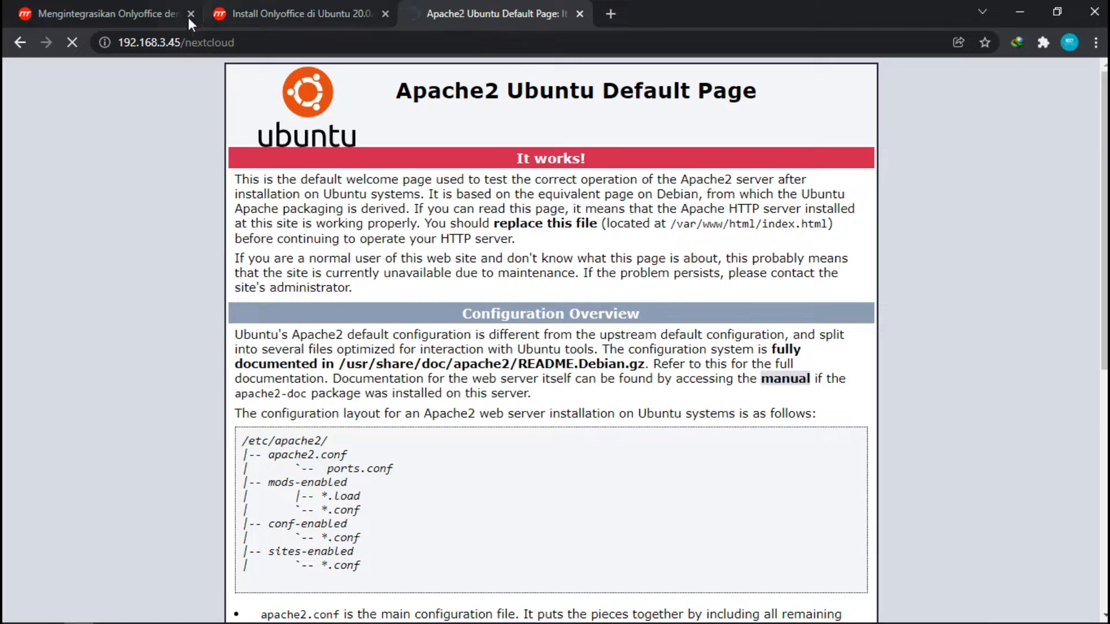
click(179, 47)
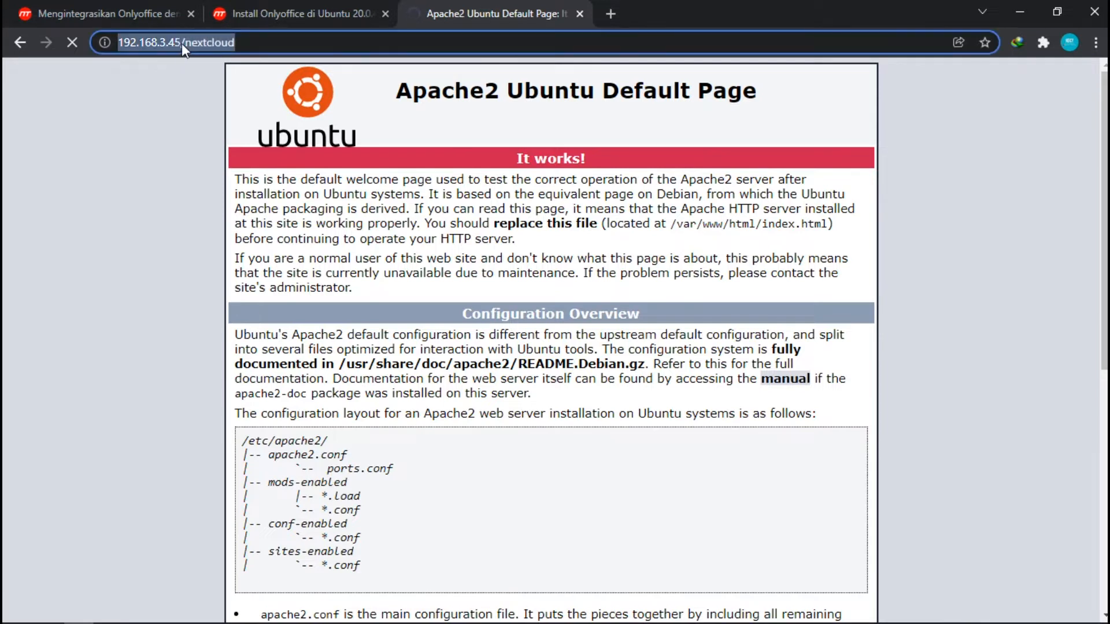
click(181, 43)
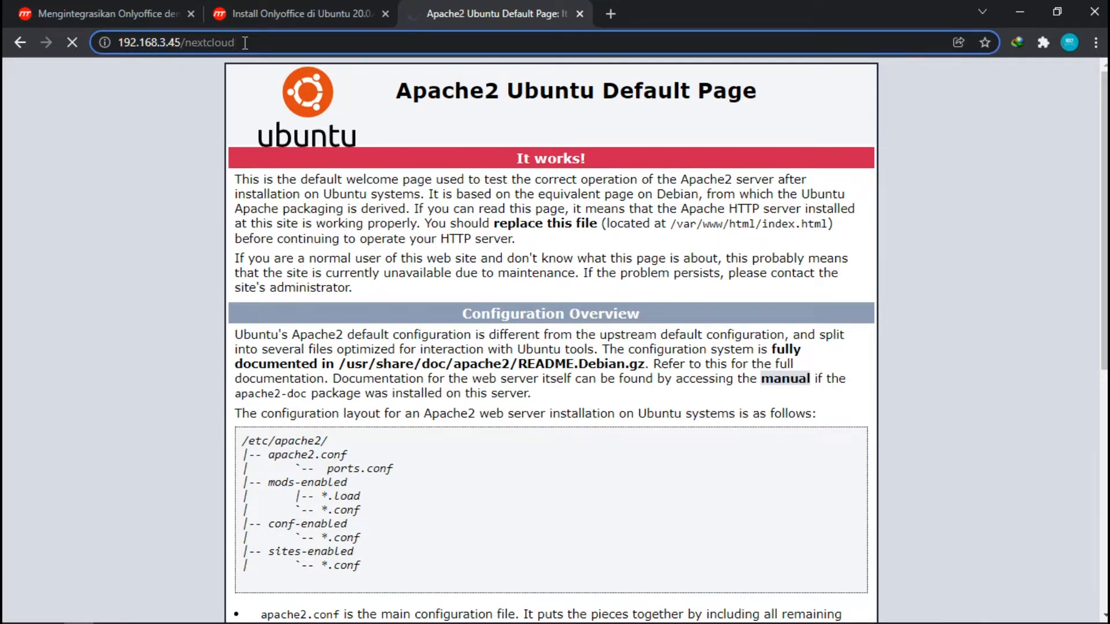
key(Return)
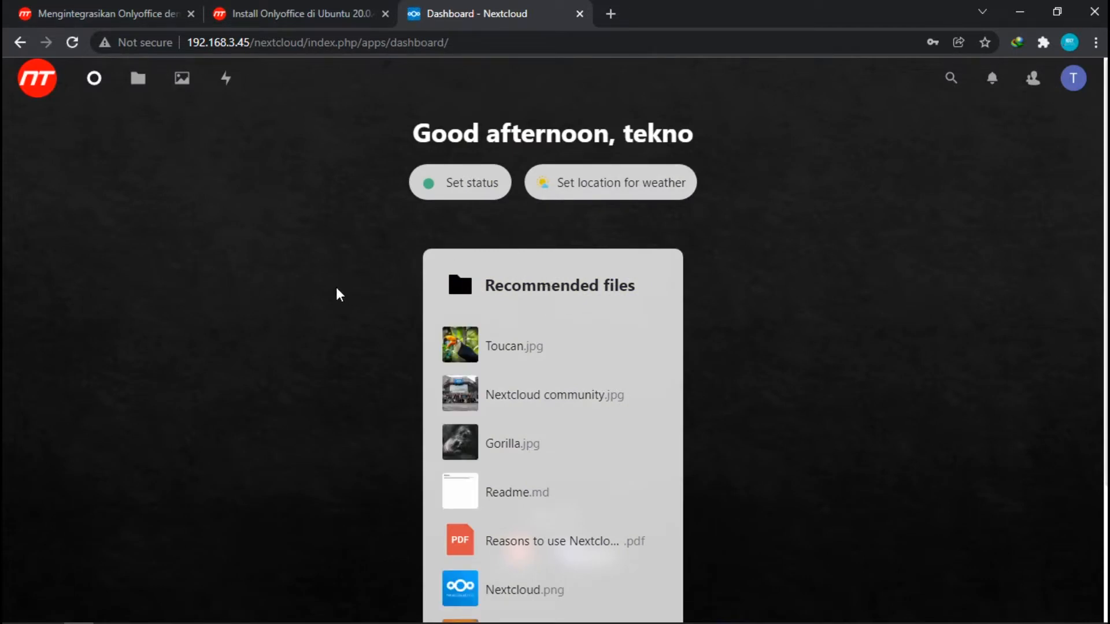
Step: Log the current account out of Nextcloud
click(1072, 78)
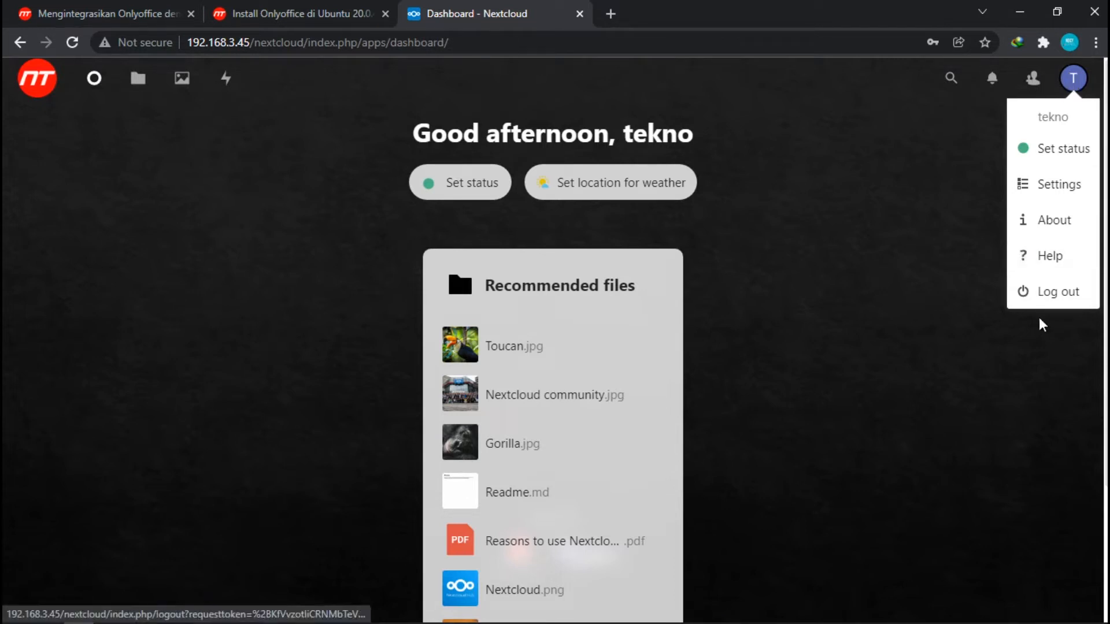
click(1049, 293)
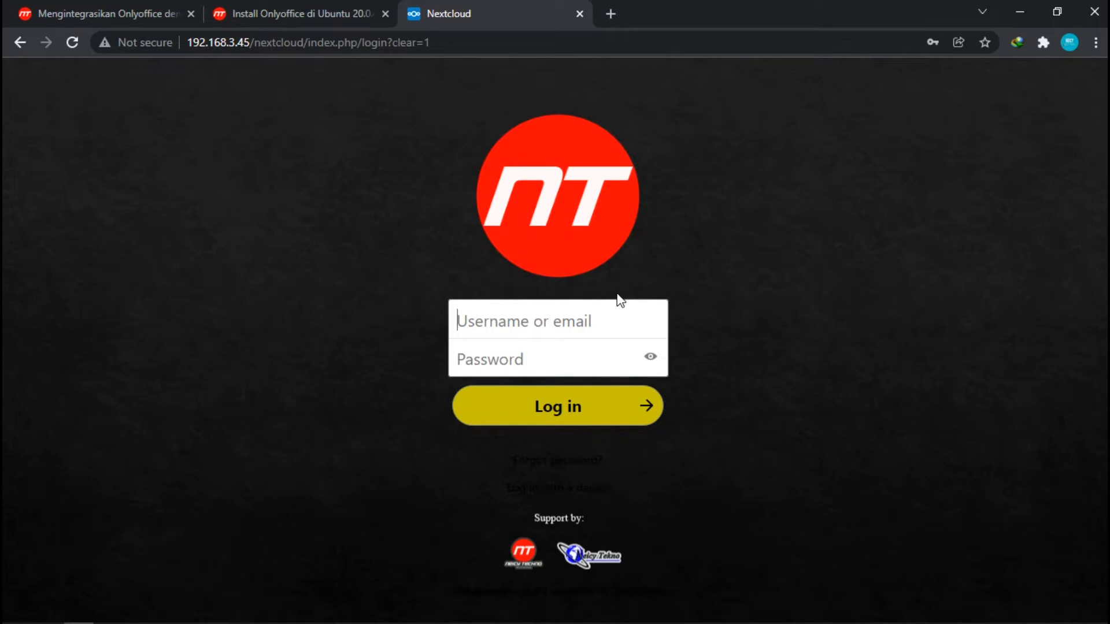
Step: Log in to Nextcloud as admin using the saved username and password
click(553, 323)
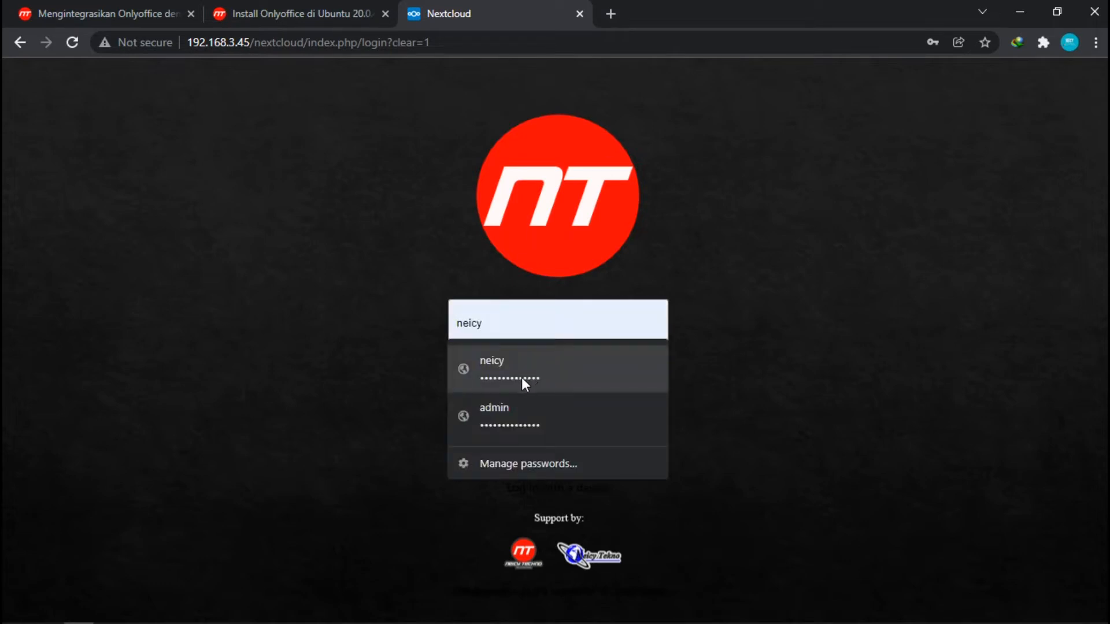
click(541, 415)
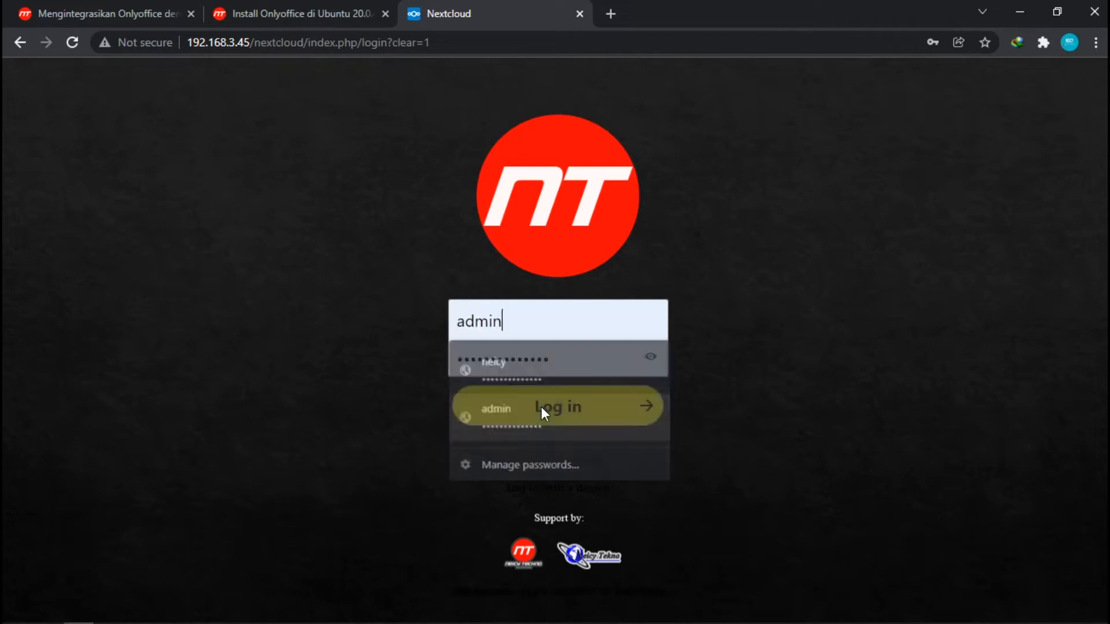
click(542, 411)
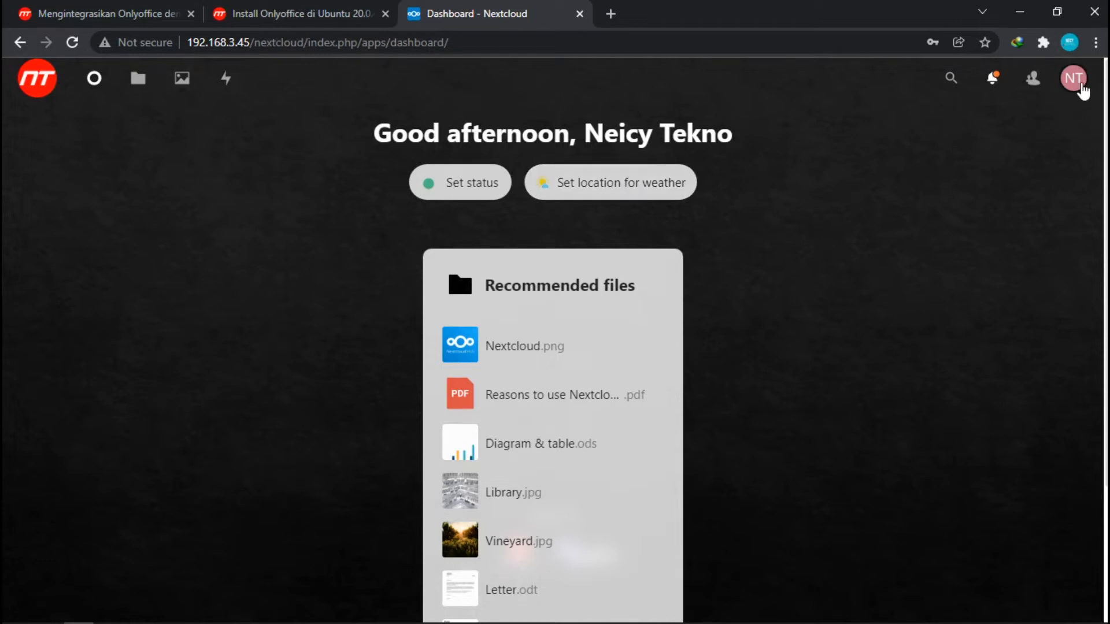
Step: Open Nextcloud's app management page and show the Office & text category
click(1077, 88)
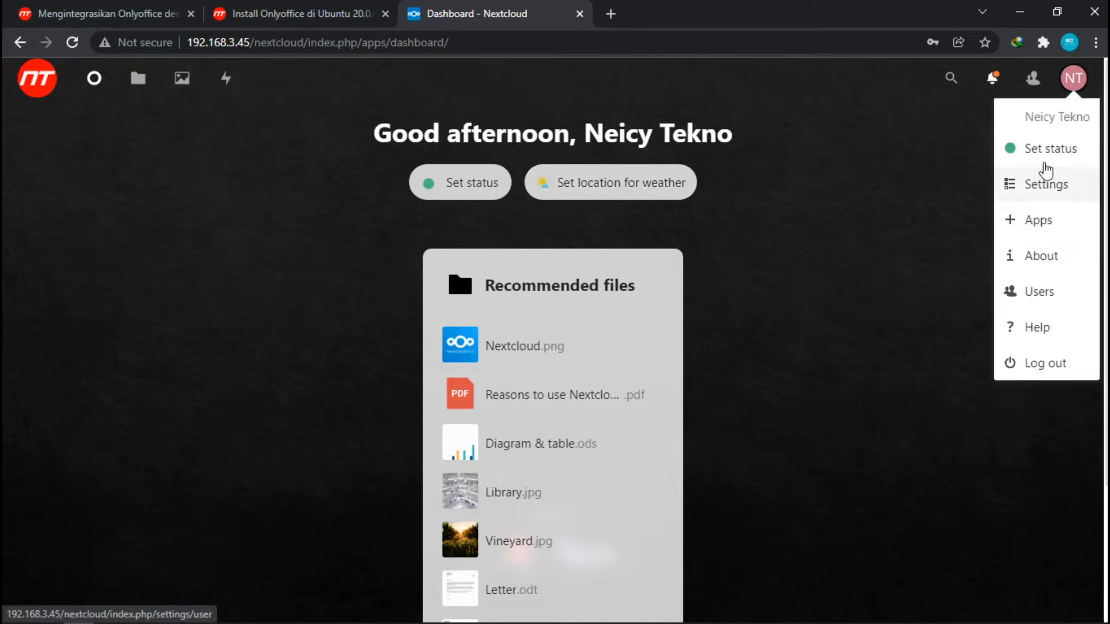
click(924, 185)
click(1073, 80)
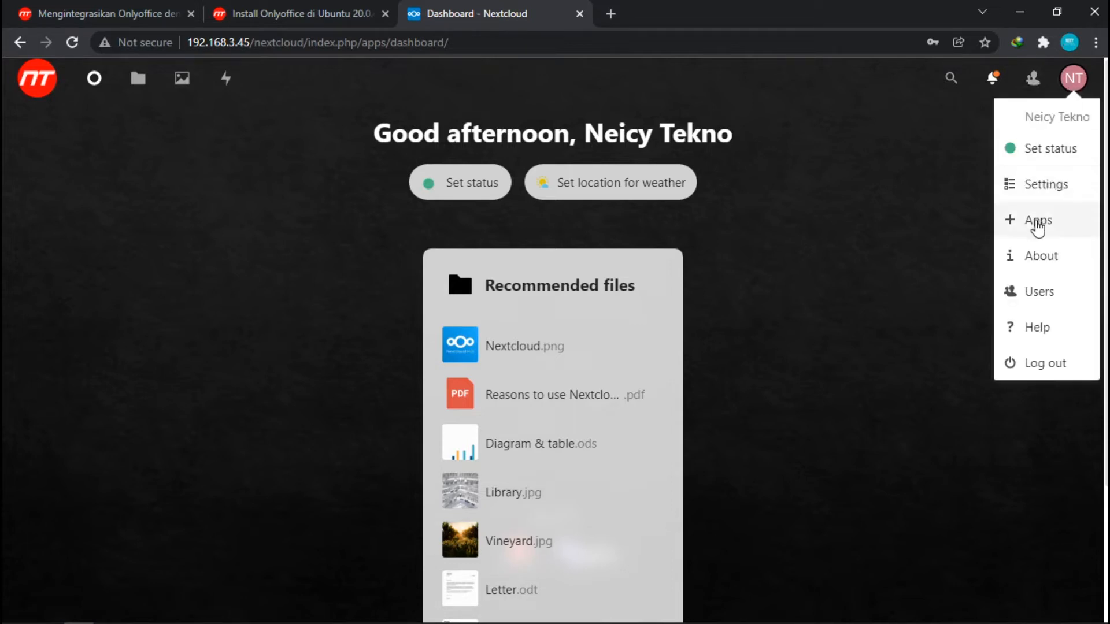
click(1038, 226)
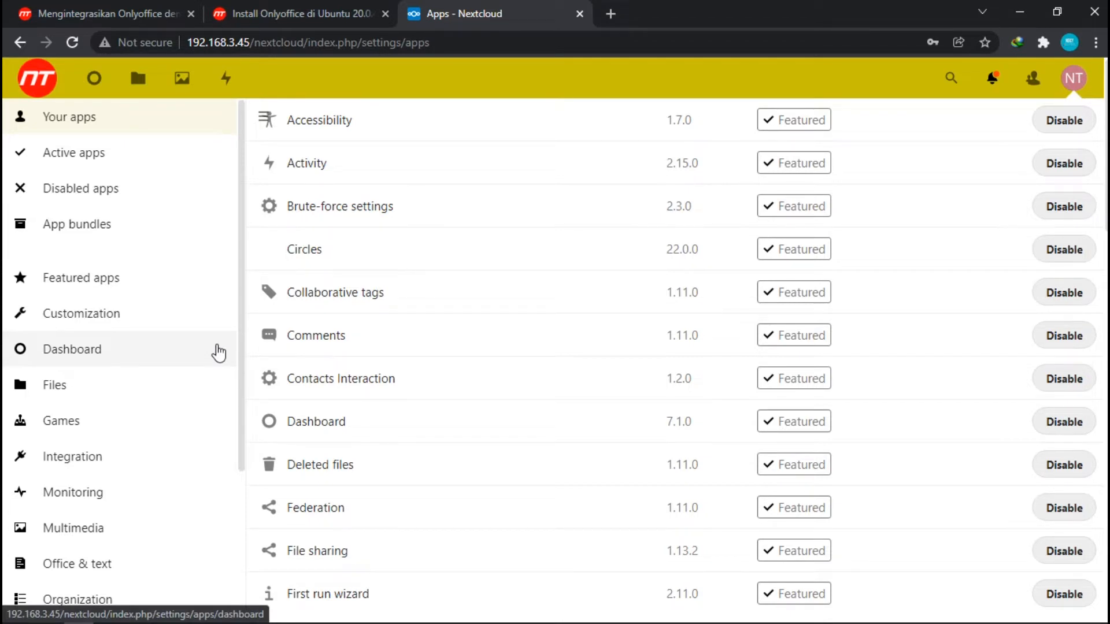
scroll(219, 353, down, 1)
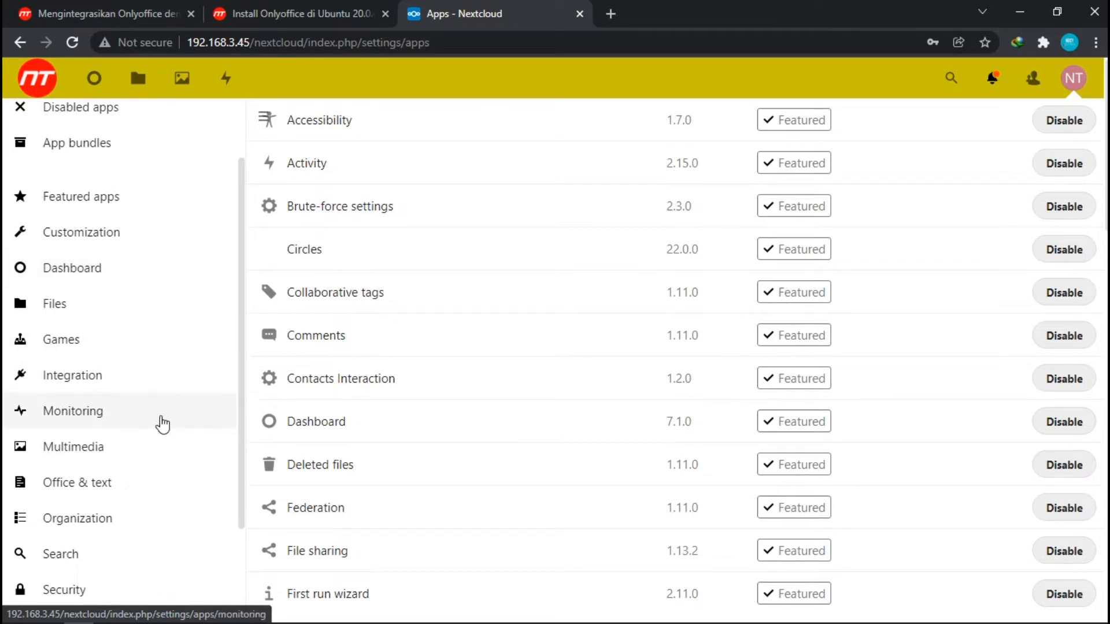
click(115, 487)
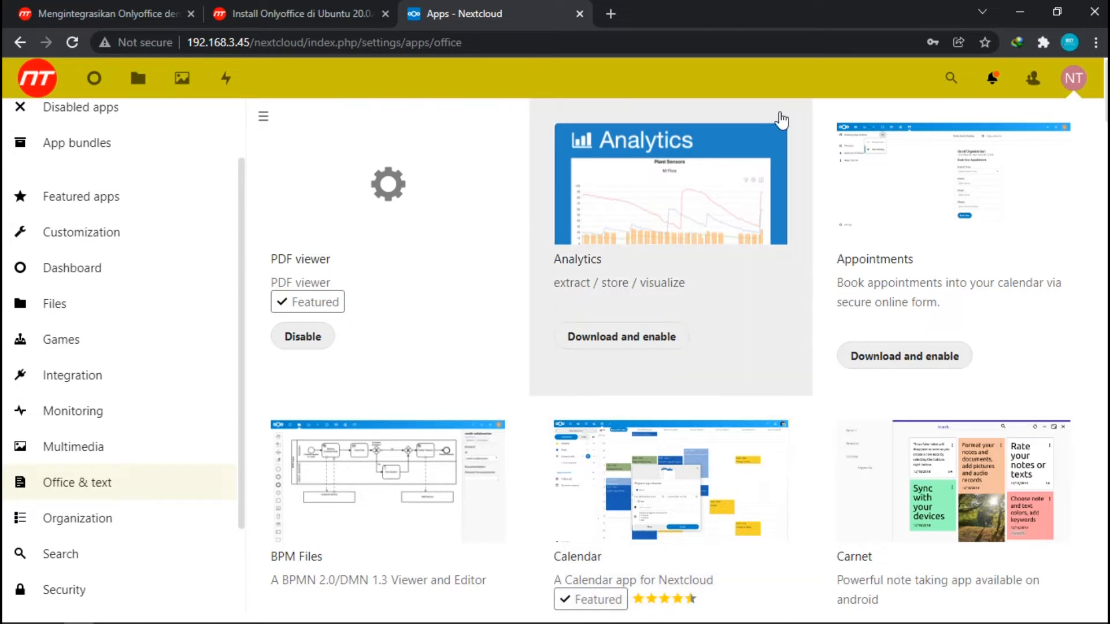
Step: Search the Office & text apps for "only", and download and enable the ONLYOFFICE connector
scroll(750, 257, down, 8)
scroll(738, 317, down, 5)
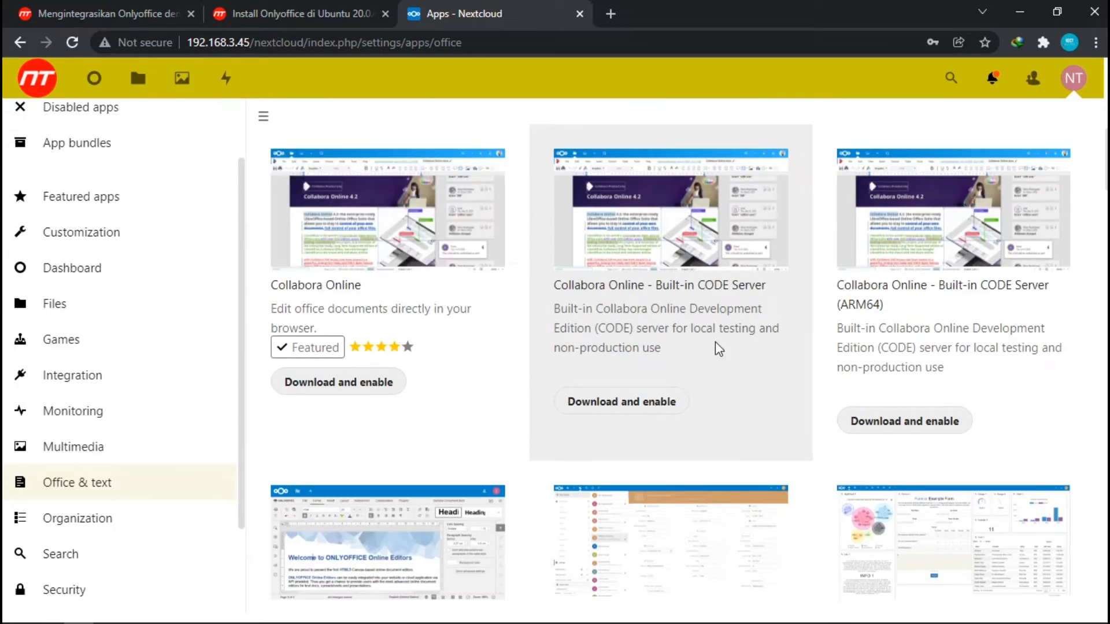
scroll(697, 347, down, 14)
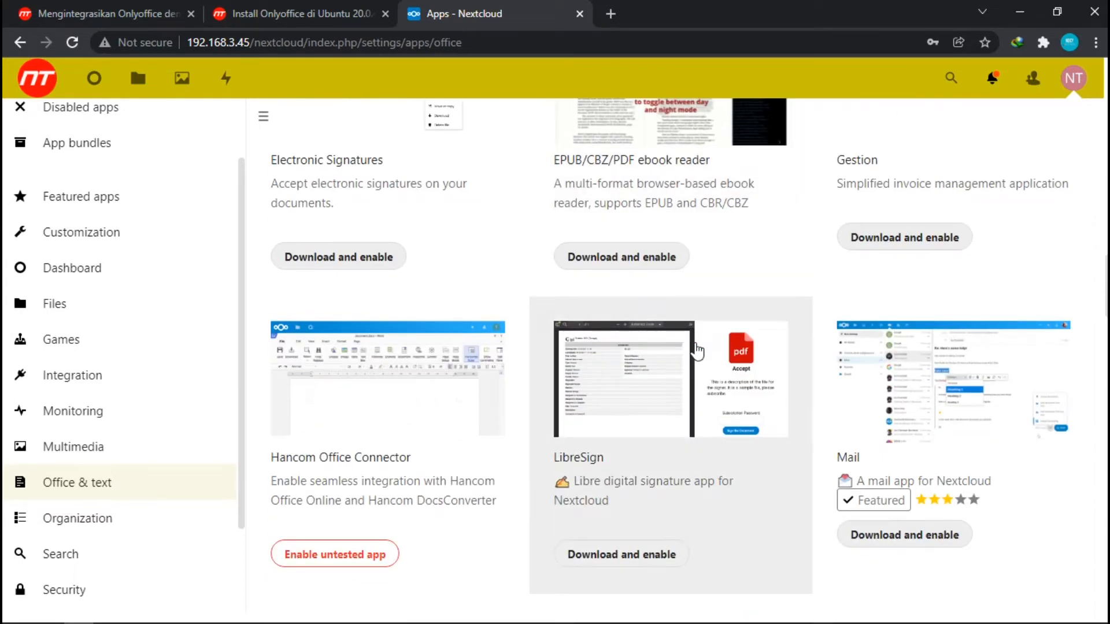
scroll(696, 350, down, 3)
scroll(697, 350, down, 4)
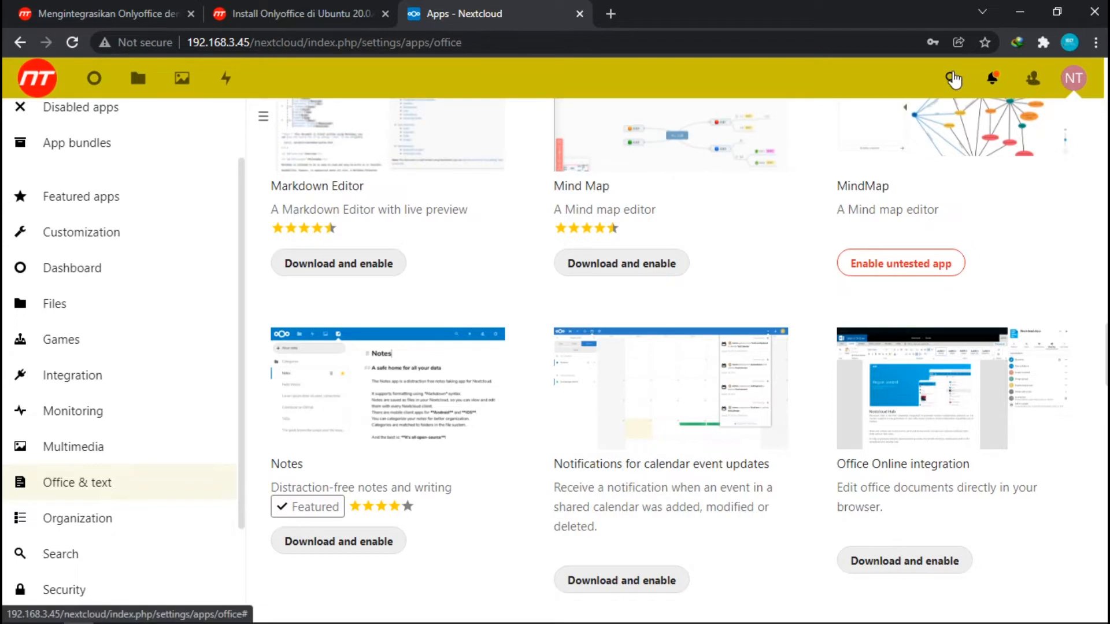
click(952, 78)
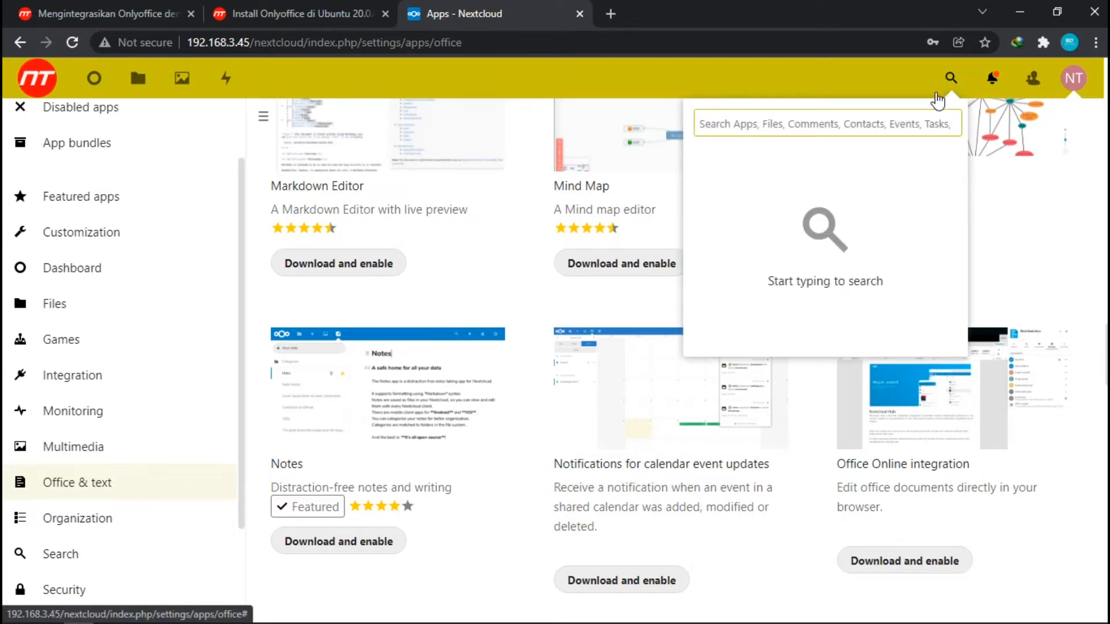
text(only)
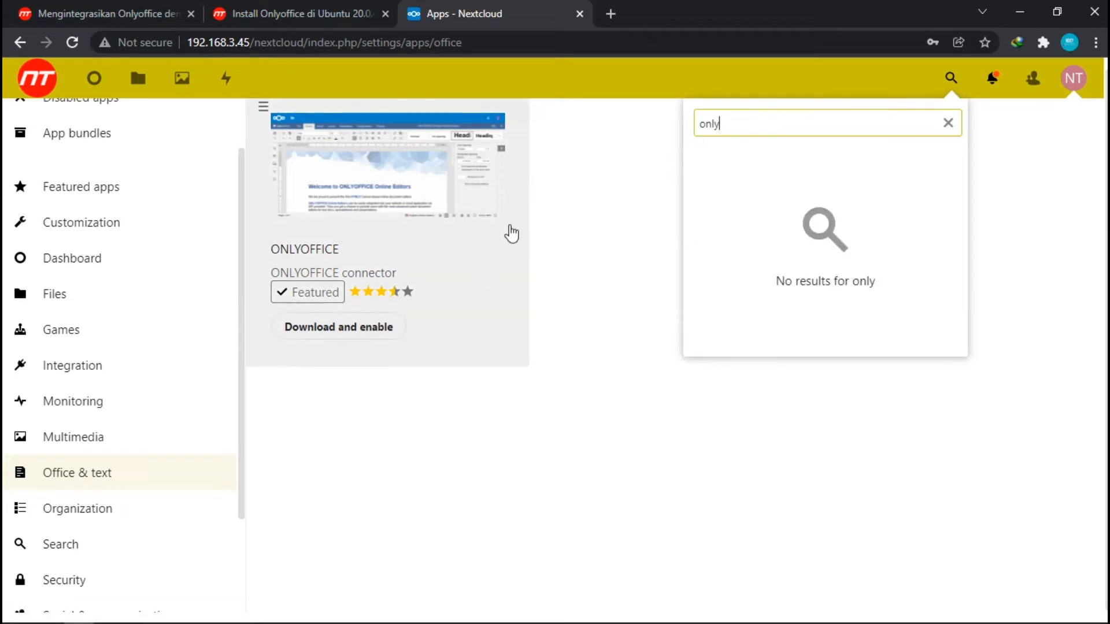
click(948, 122)
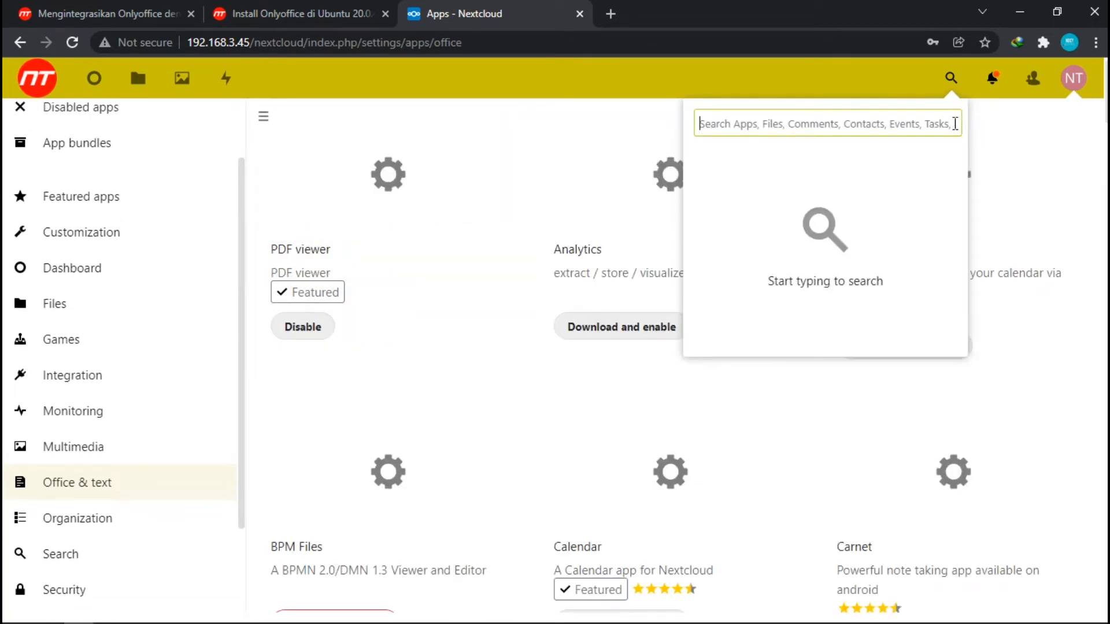
text(on)
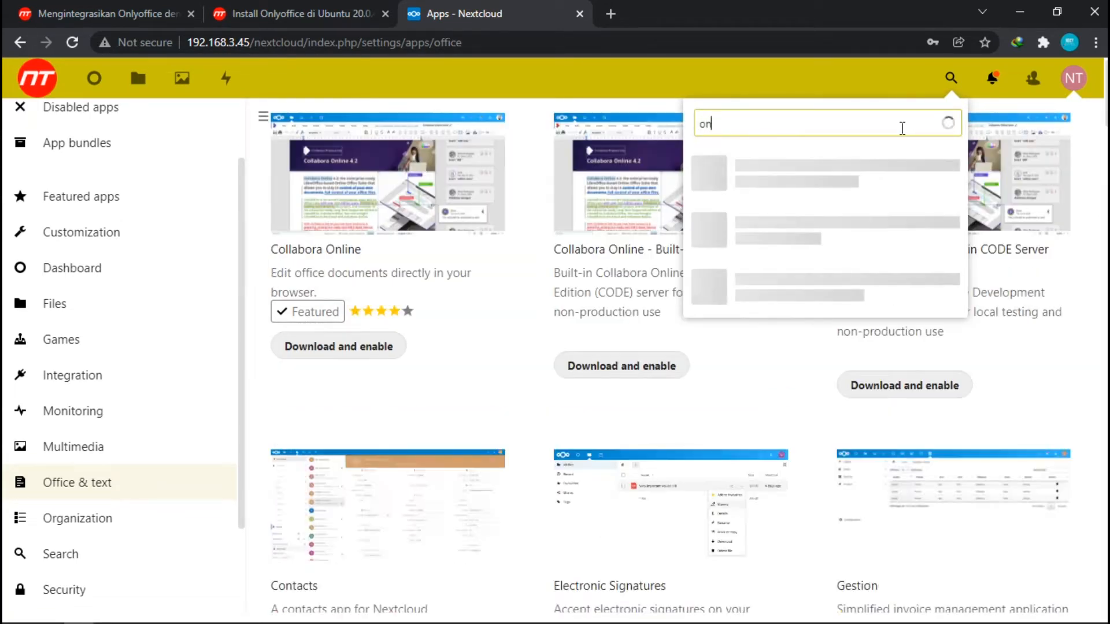
text(ly)
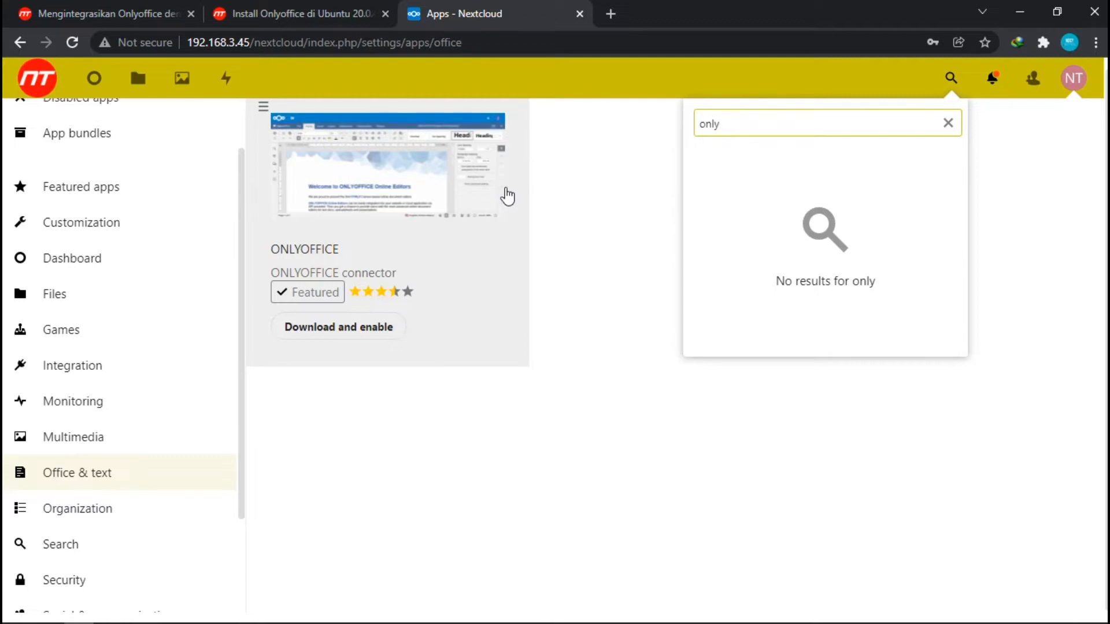
click(356, 337)
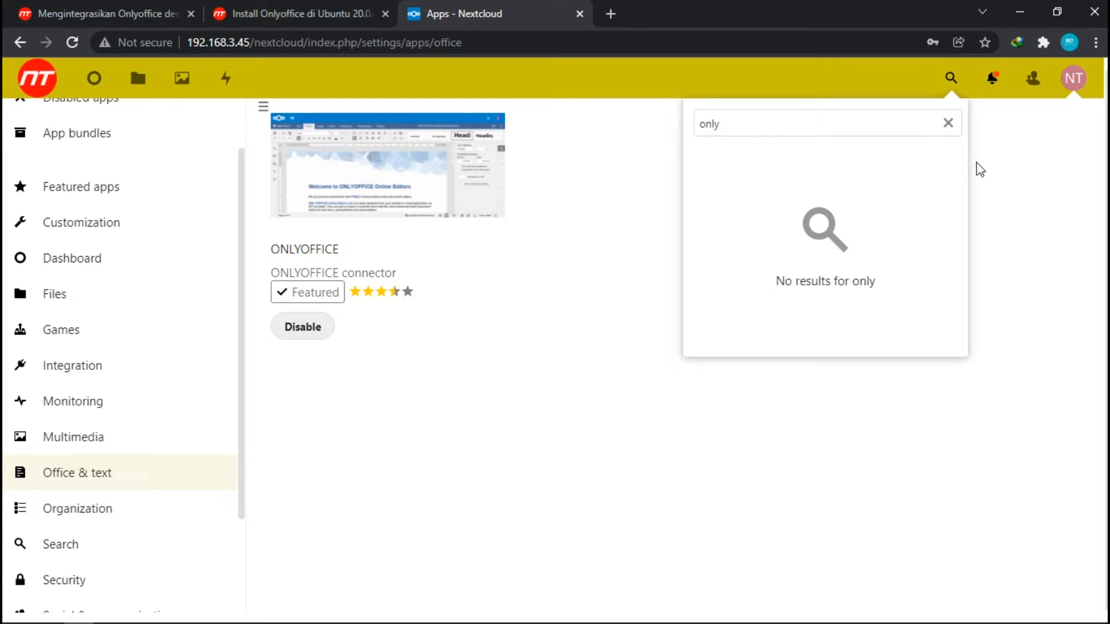
Step: Open the ONLYOFFICE page in Nextcloud's administration settings
click(1074, 81)
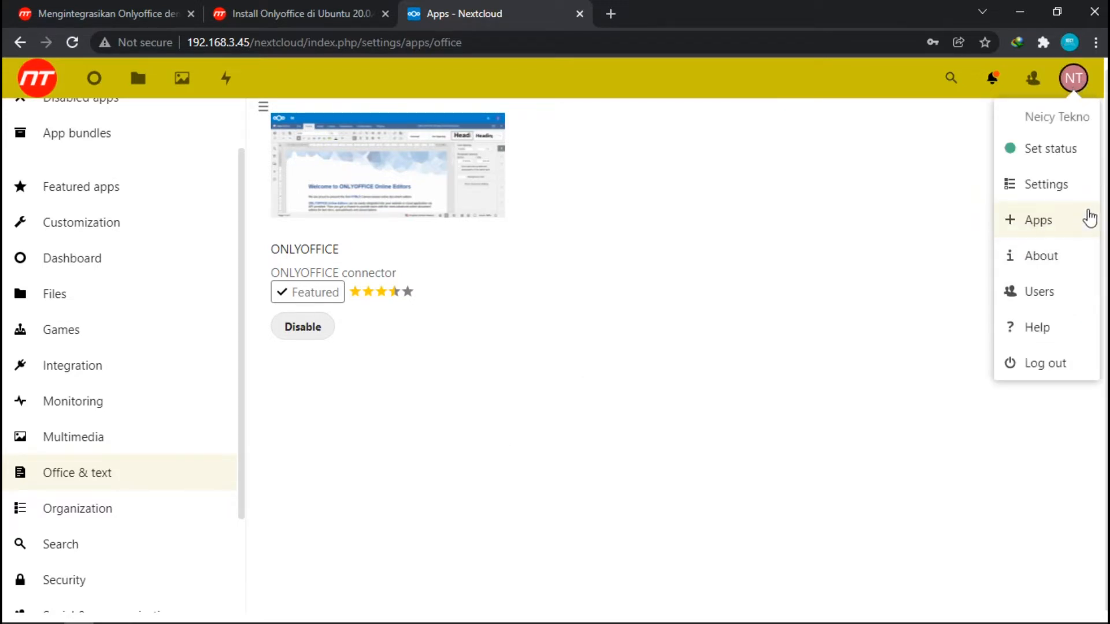
click(1069, 197)
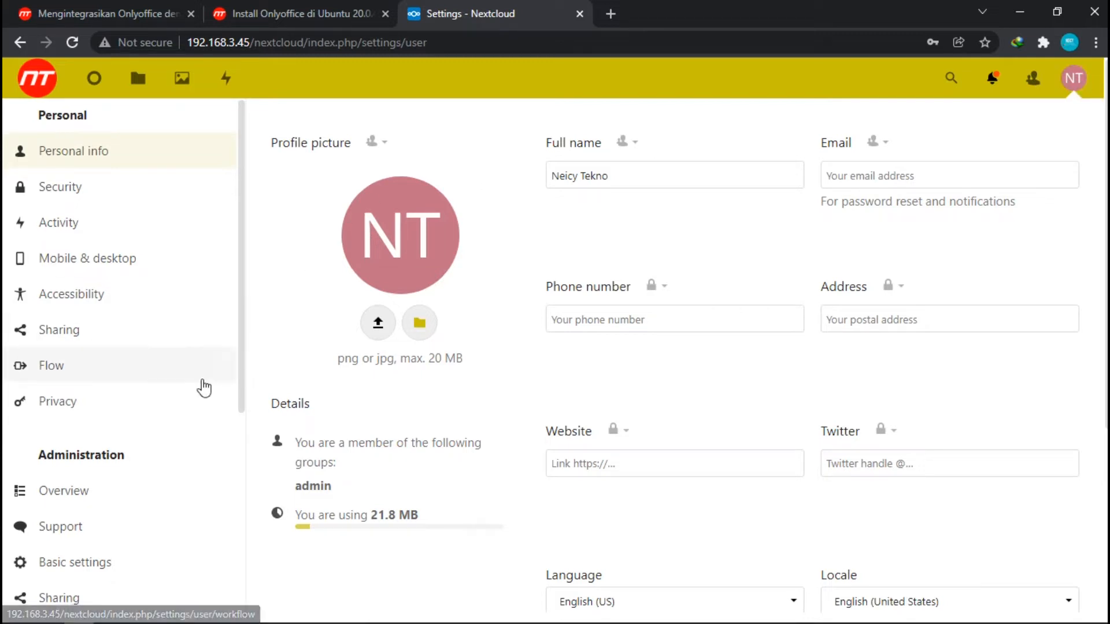
scroll(204, 388, down, 5)
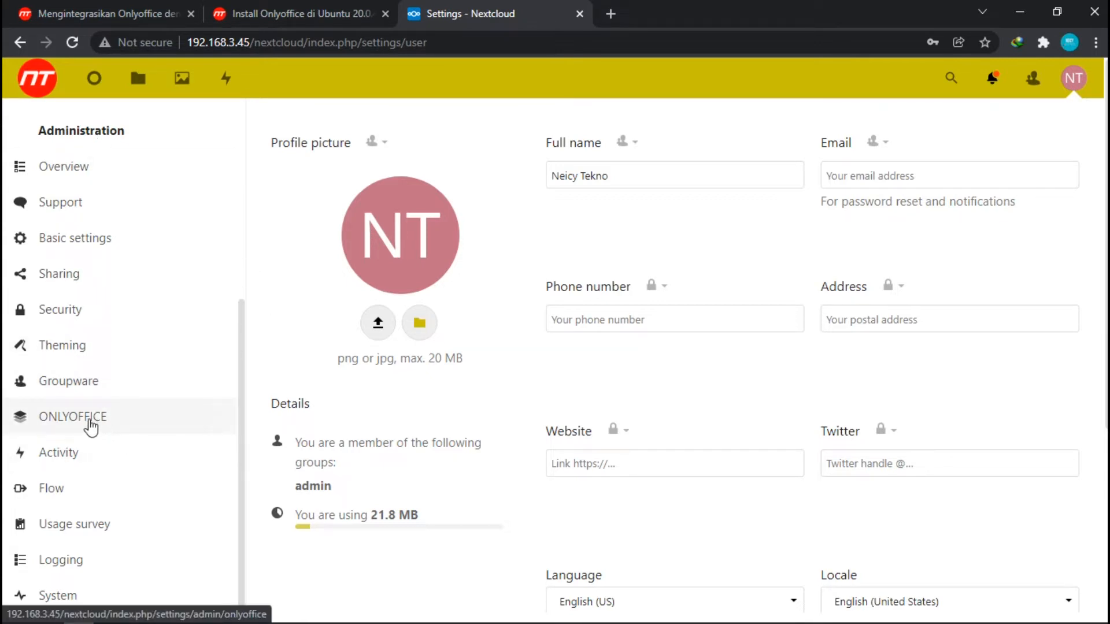
click(55, 421)
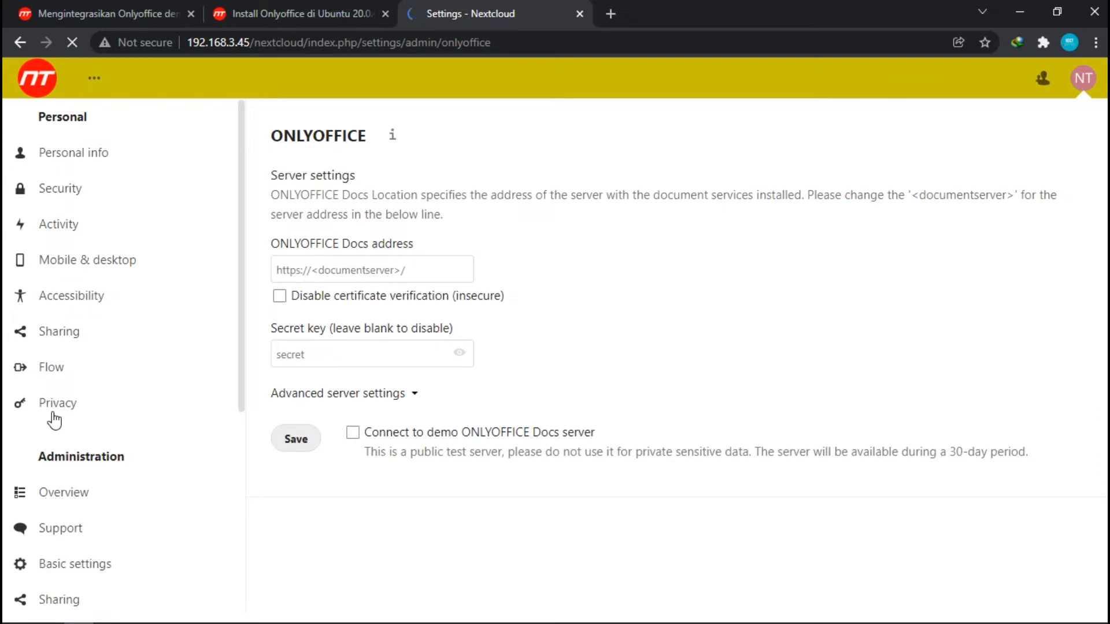
scroll(75, 462, down, 6)
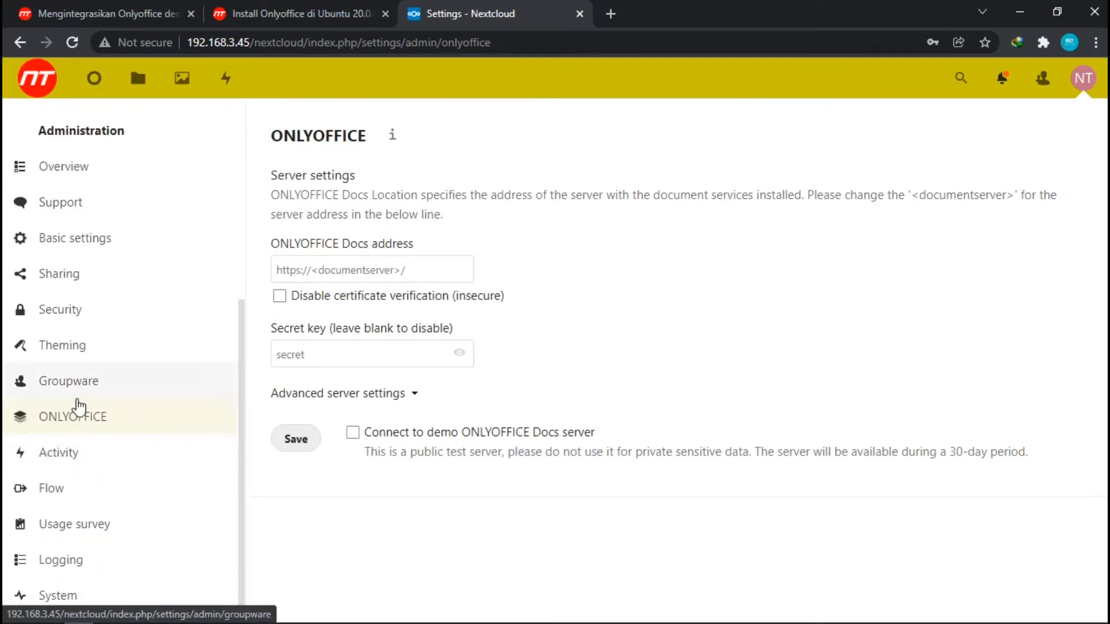
click(432, 269)
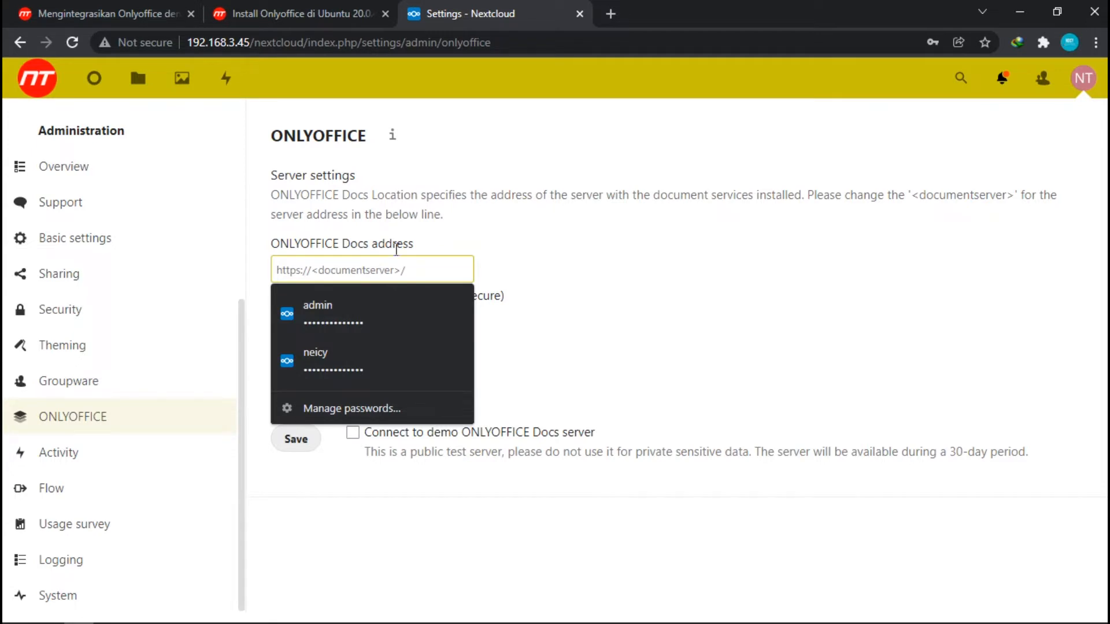
click(614, 12)
click(287, 1)
click(462, 16)
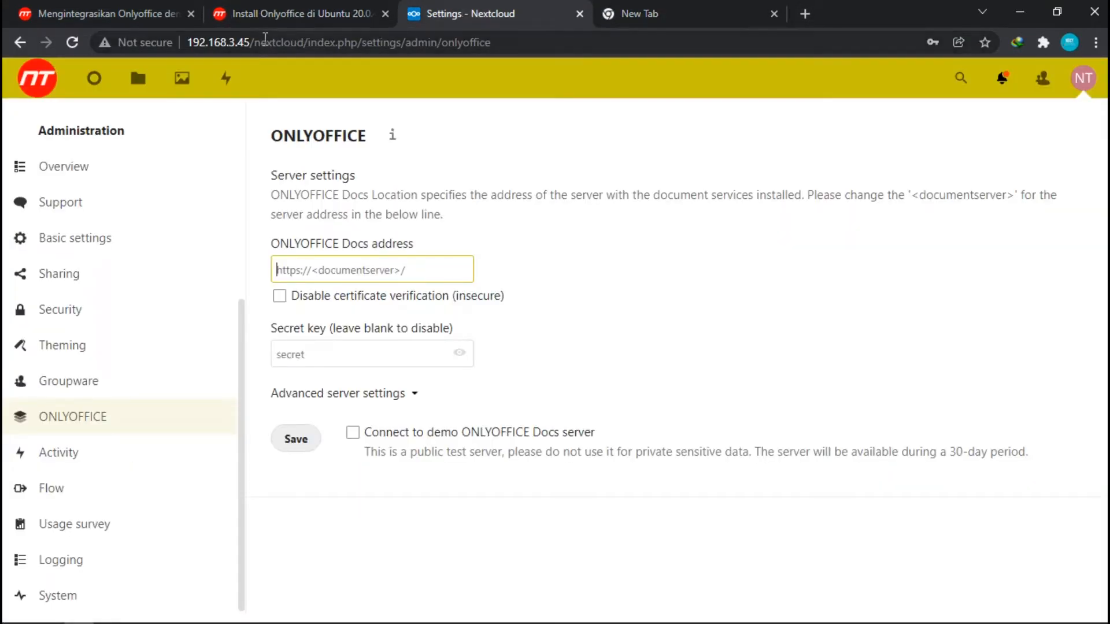
drag(249, 42, 144, 42)
key(ctrl+c)
click(654, 18)
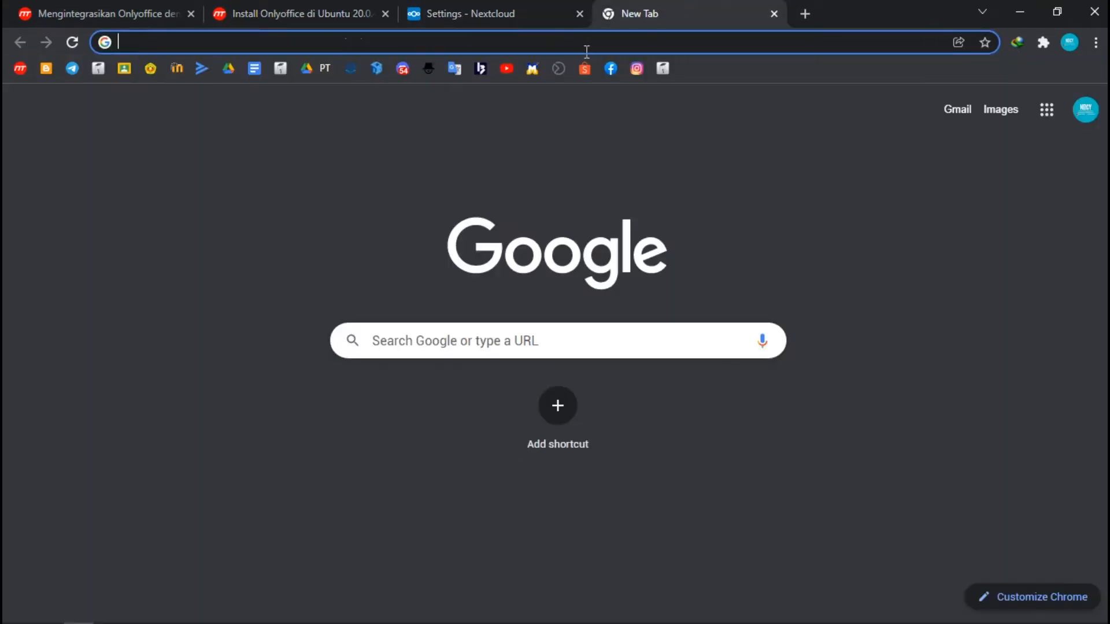
key(ctrl+v)
key(BackSpace)
text(:)
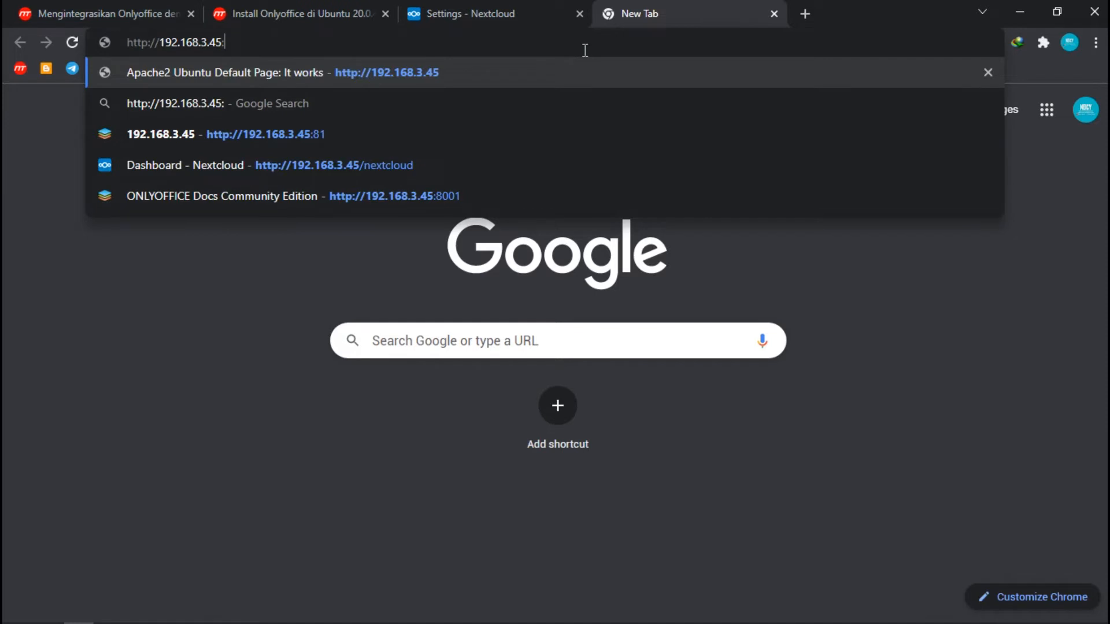
text(8001)
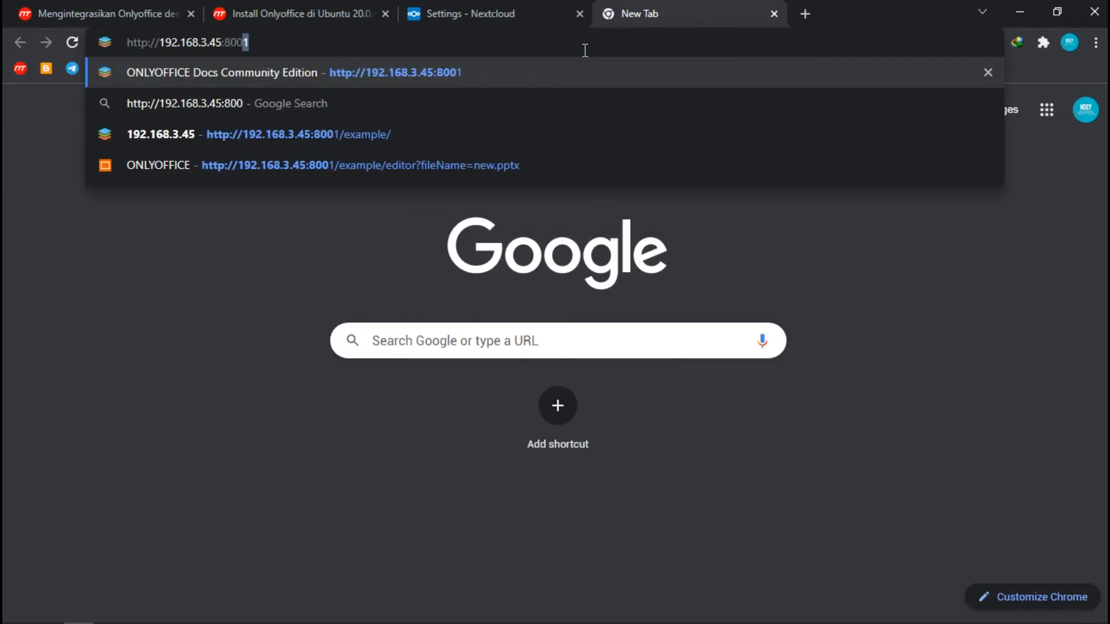
key(Return)
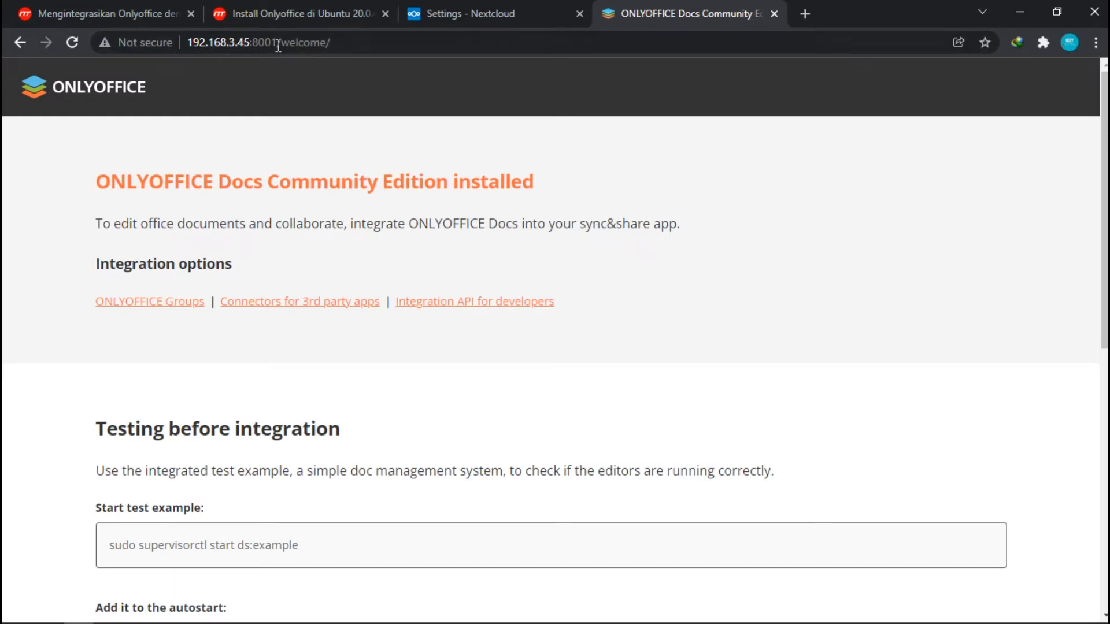
drag(278, 45, 183, 43)
key(ctrl+c)
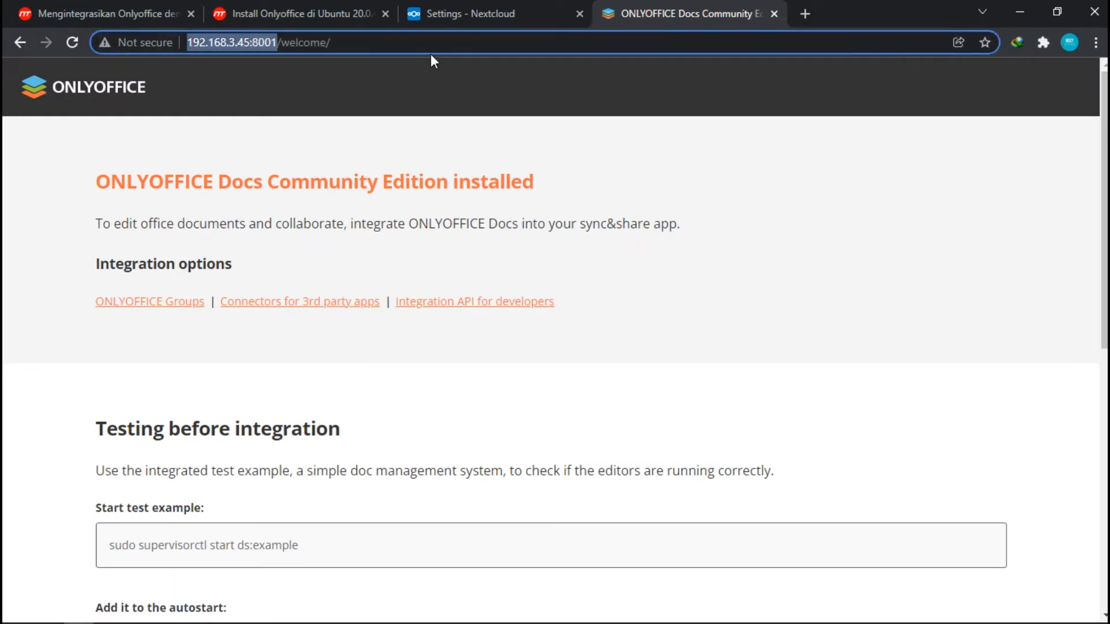
click(455, 16)
click(336, 270)
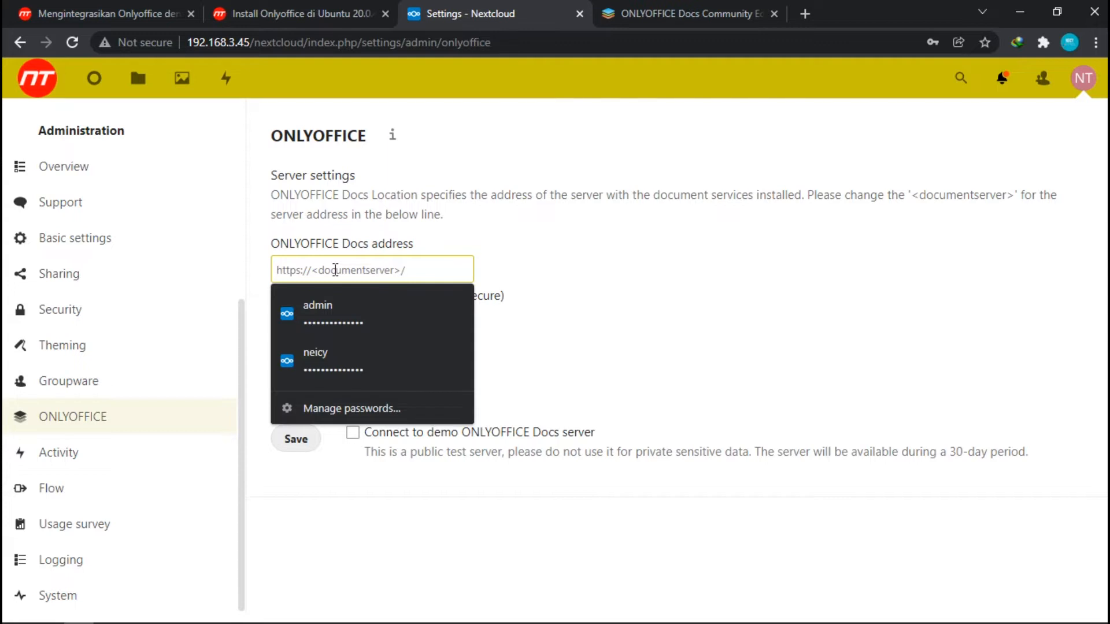
key(ctrl+v)
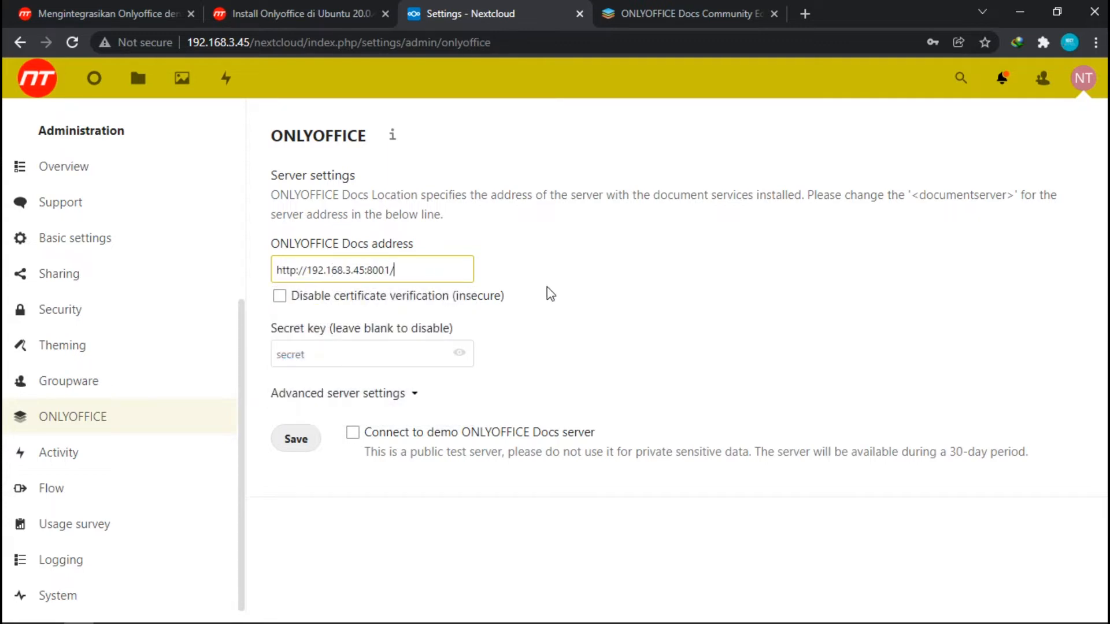
click(293, 450)
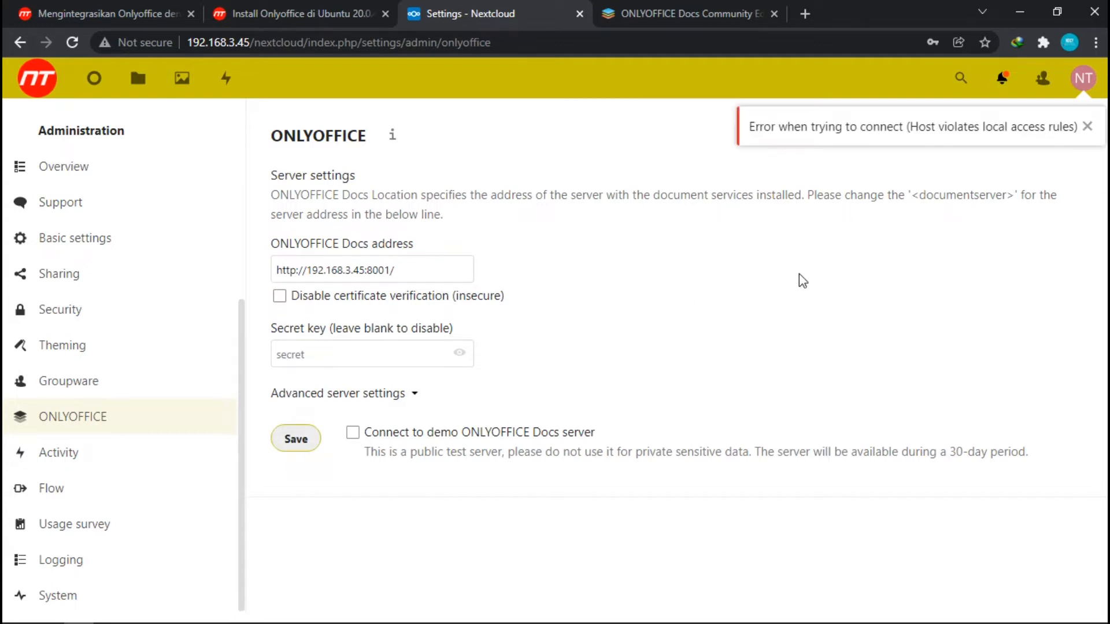
Step: Examine the connection error's wording on the ONLYOFFICE settings page and return to the integration article
drag(754, 138, 1052, 132)
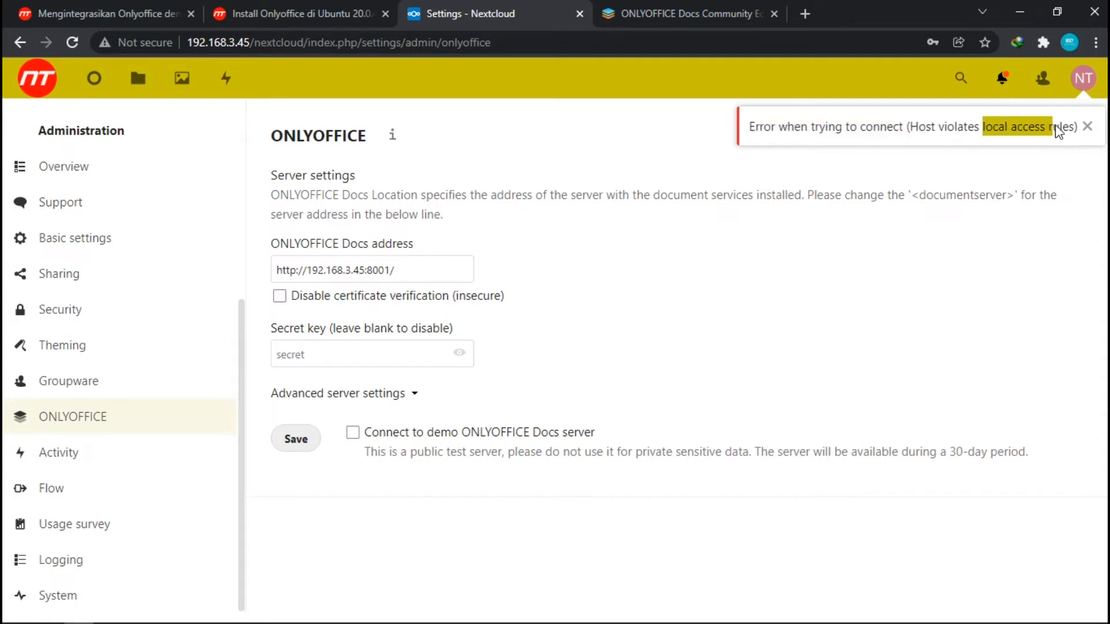
click(624, 166)
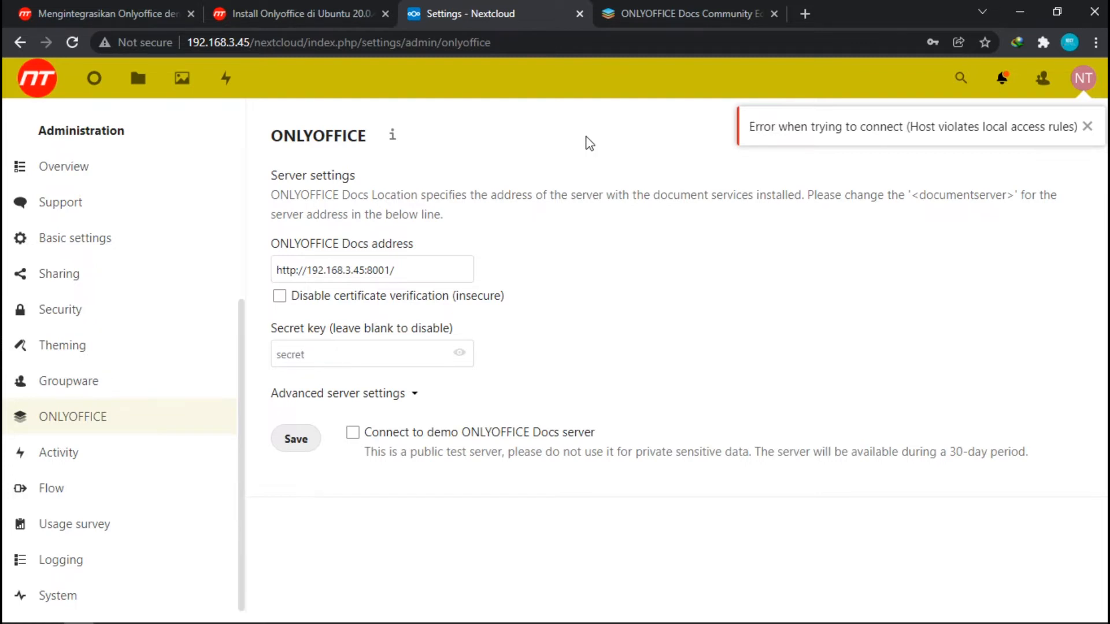
click(152, 6)
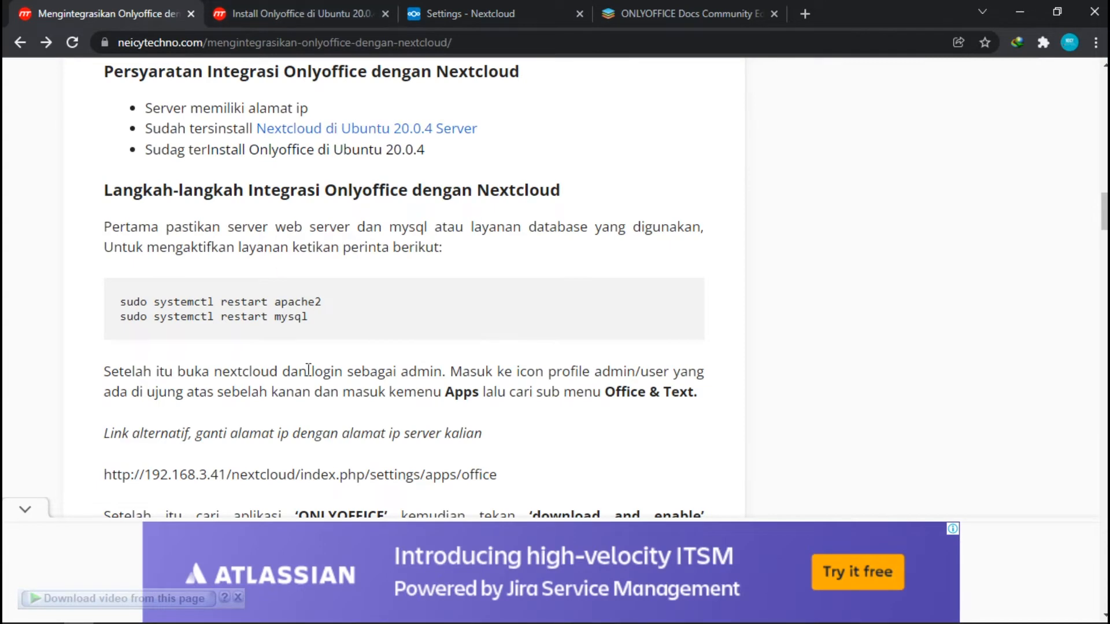
Step: Find the article's fix for the "host violates local access rules" error and read its config.php command and the rule to add
scroll(290, 421, down, 10)
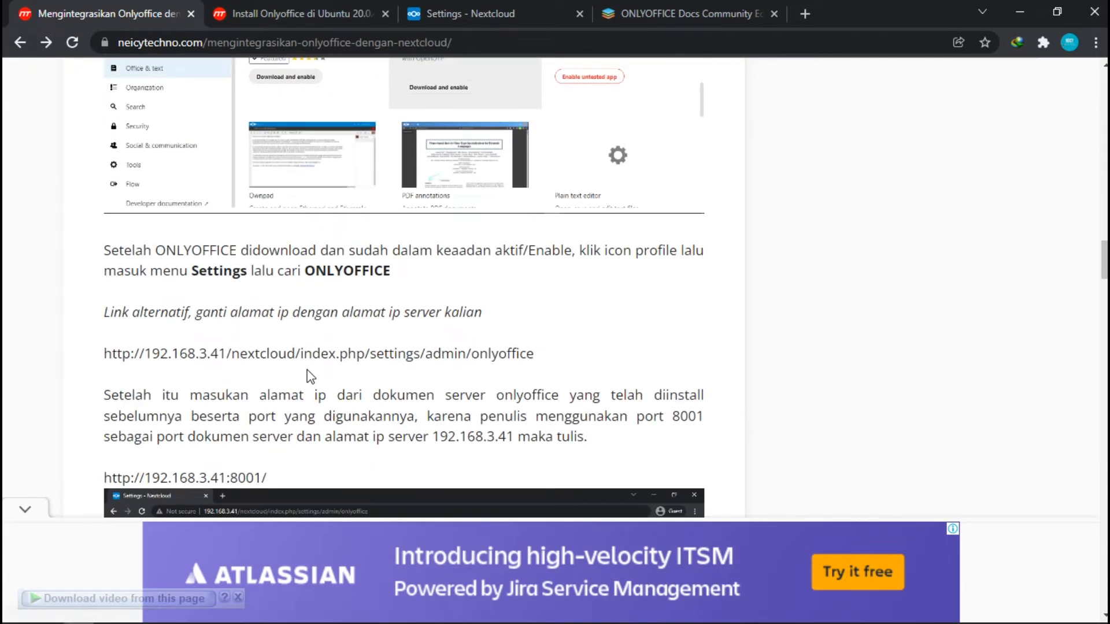
scroll(311, 376, down, 20)
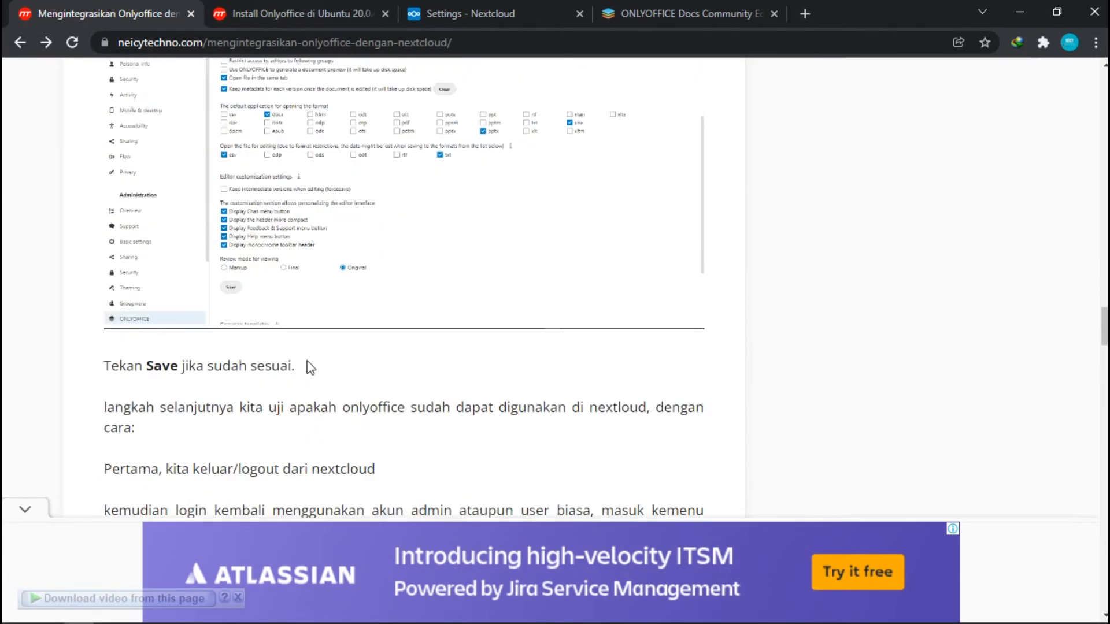
scroll(307, 361, down, 5)
scroll(309, 358, down, 14)
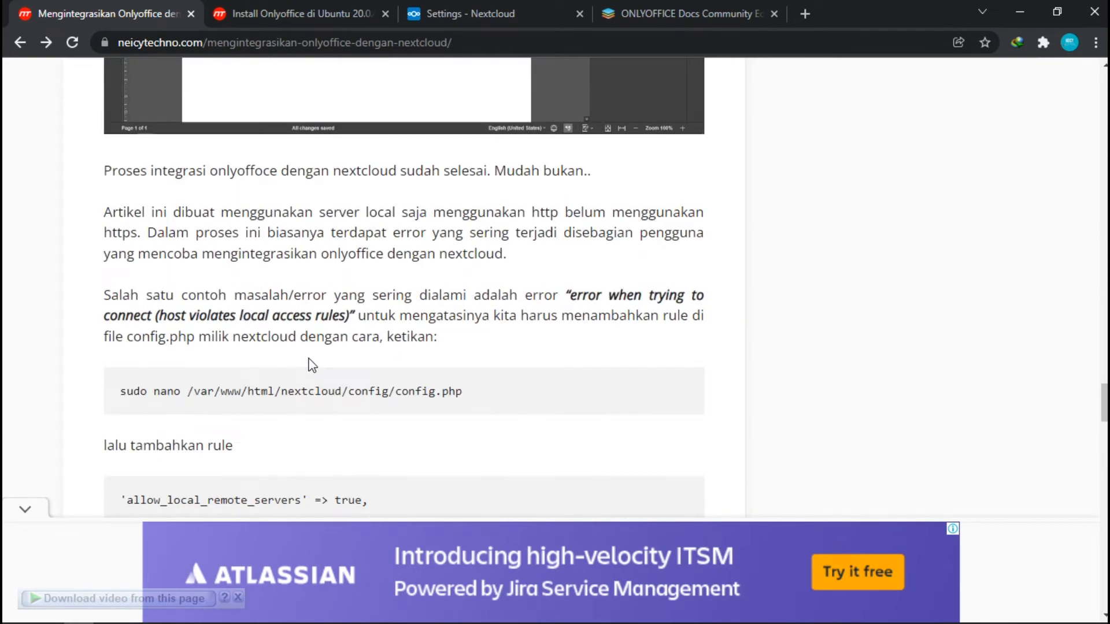
scroll(312, 355, up, 3)
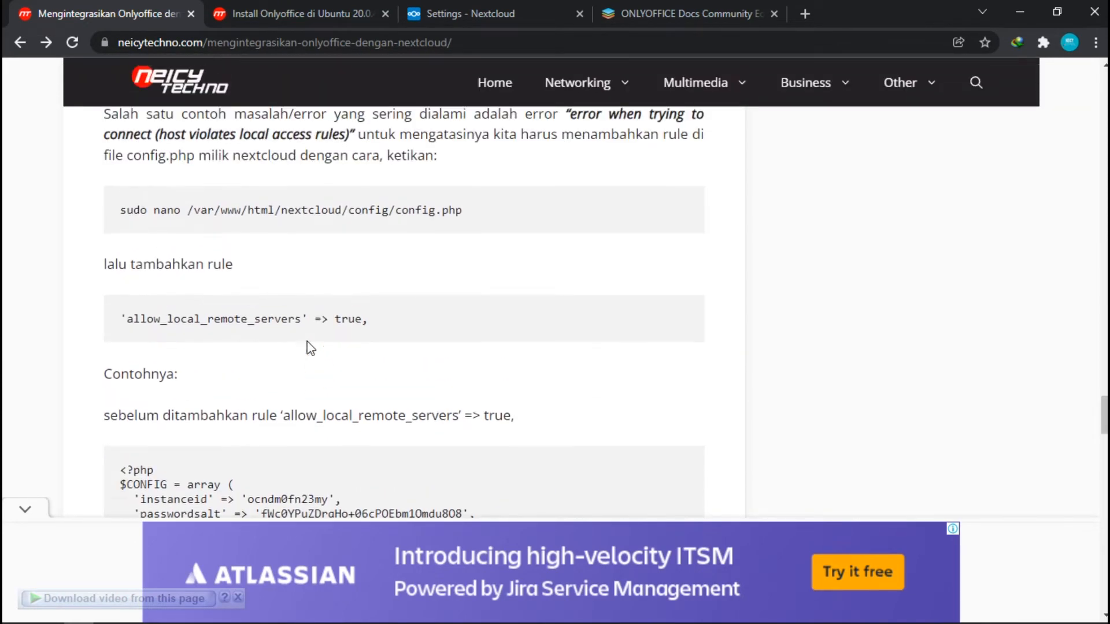
mouse_move(475, 235)
mouse_down()
mouse_move(122, 236)
mouse_move(475, 237)
mouse_up()
click(160, 243)
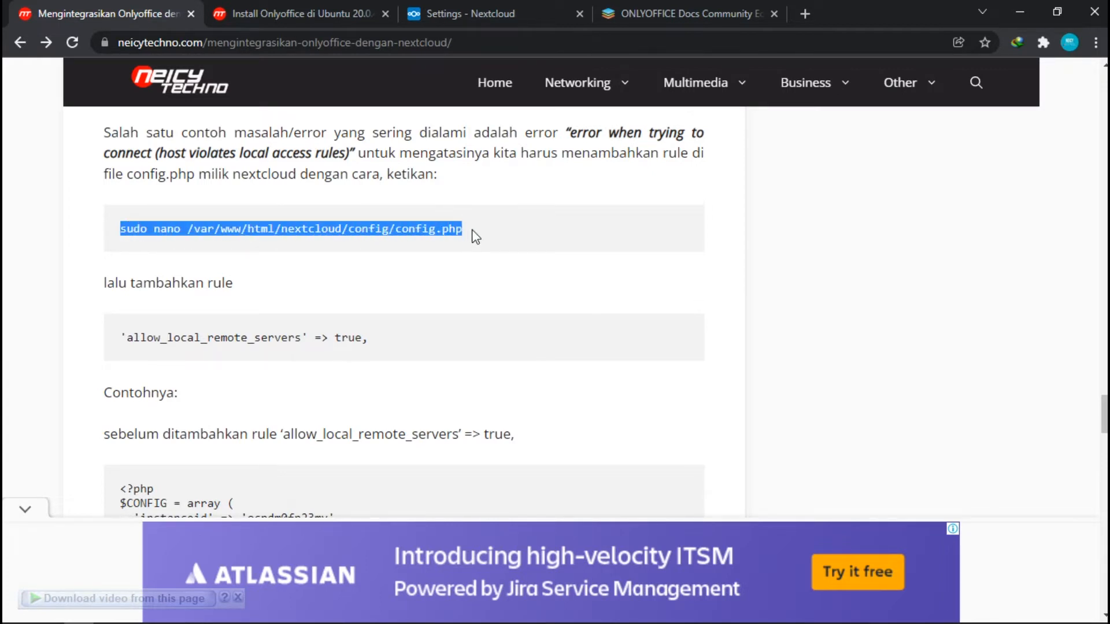
drag(118, 341, 365, 350)
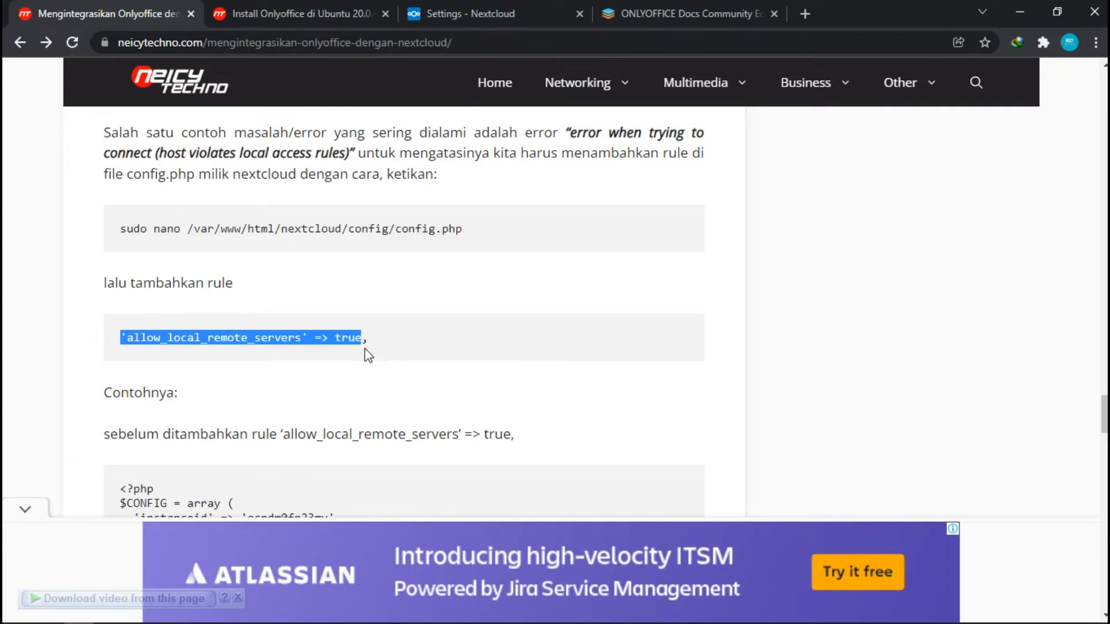
drag(405, 347, 7, 350)
click(449, 231)
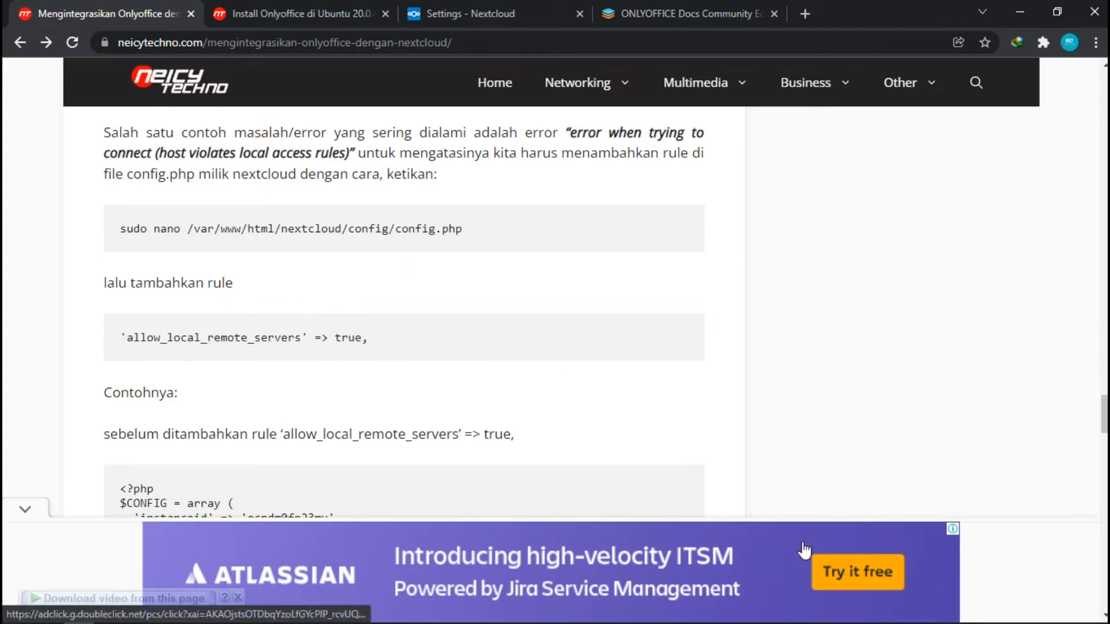
drag(119, 229, 450, 232)
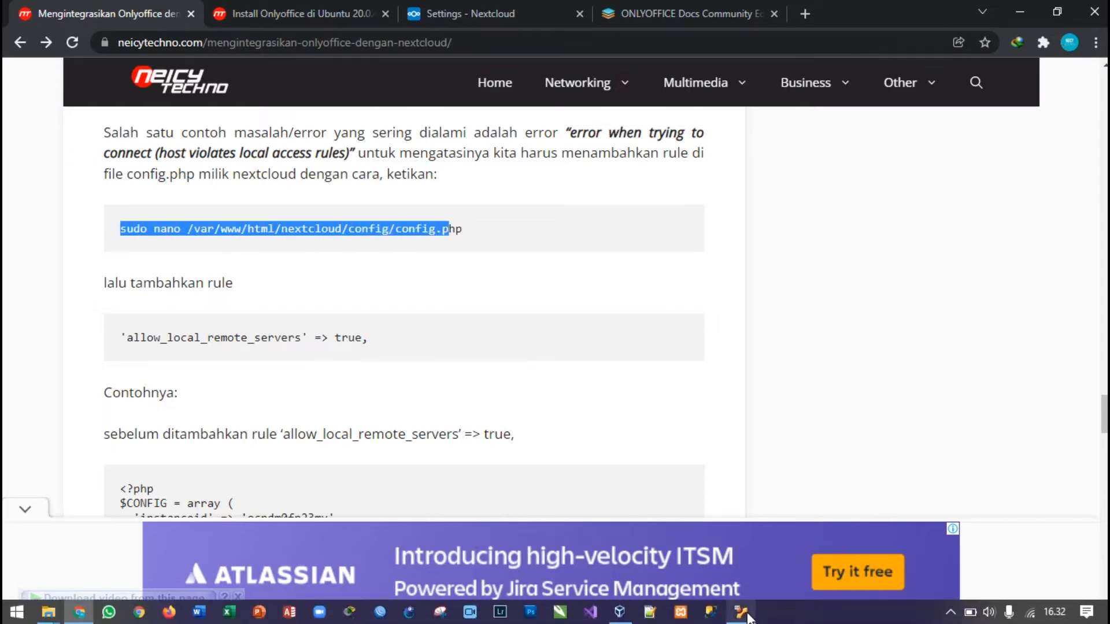
Step: Switch to the Server-Neicy VirtualBox terminal and open /var/www/html/nextcloud/config/config.php in nano with sudo, entering the account password
click(742, 618)
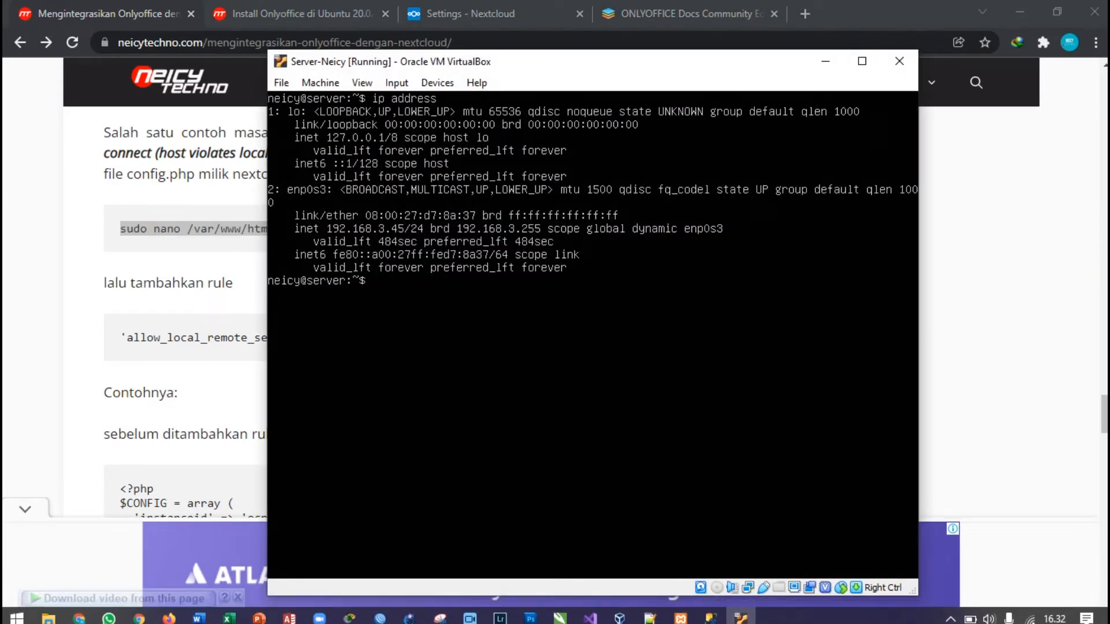
drag(467, 69, 594, 70)
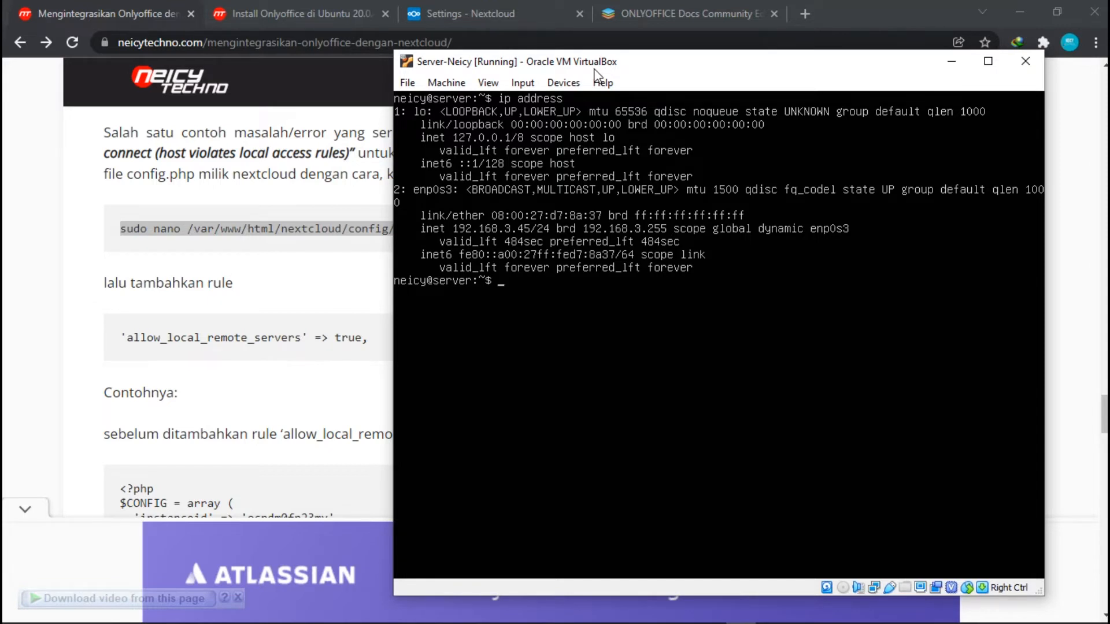
click(193, 247)
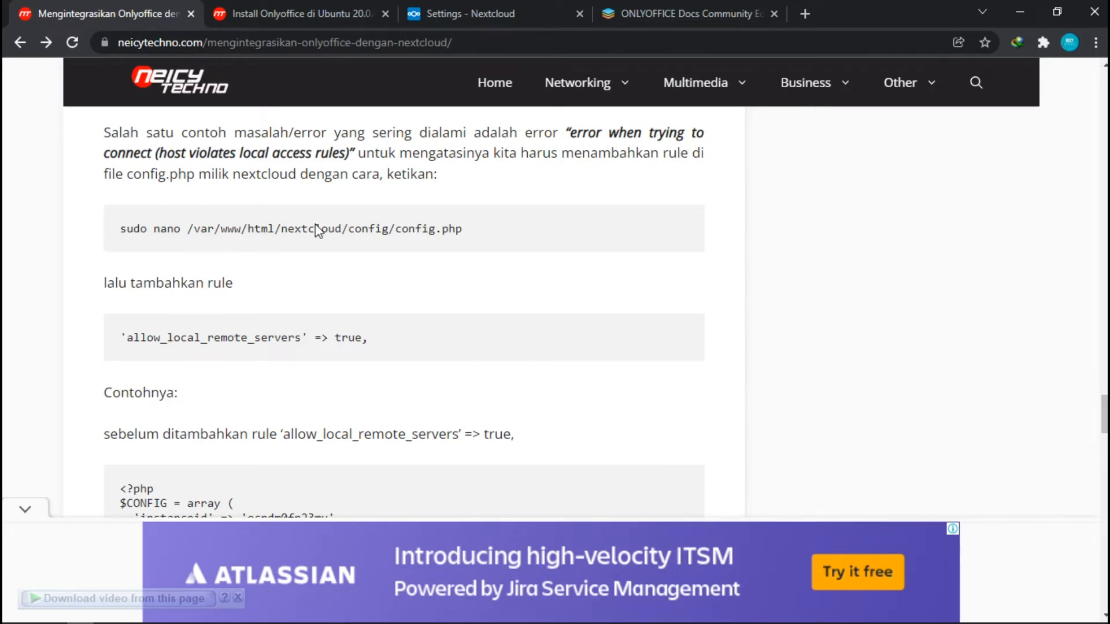
click(744, 613)
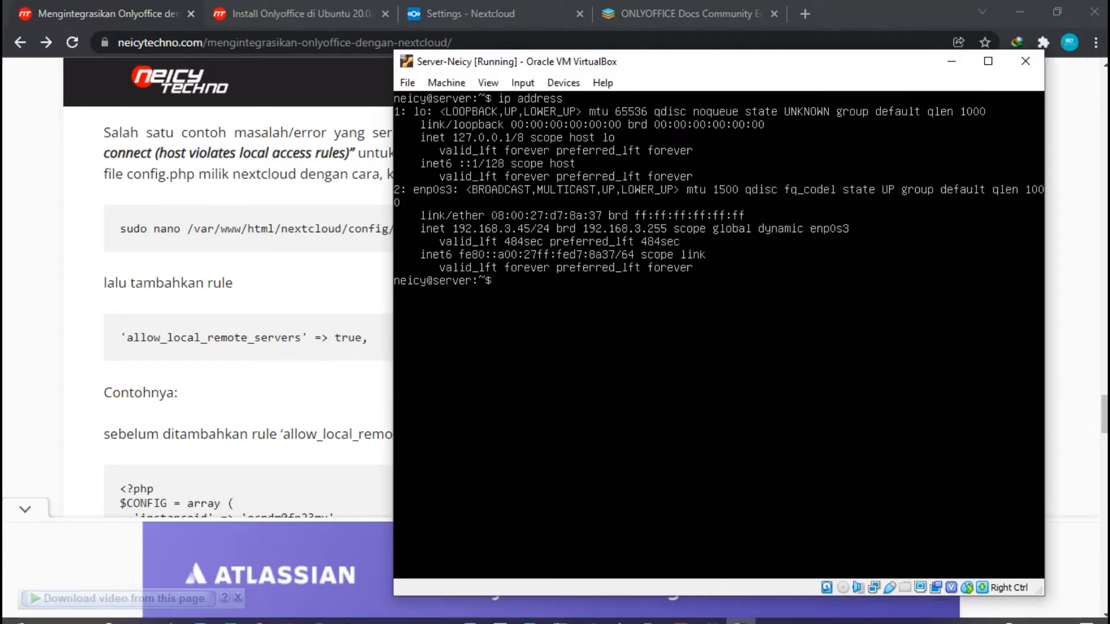
text(sudo nano)
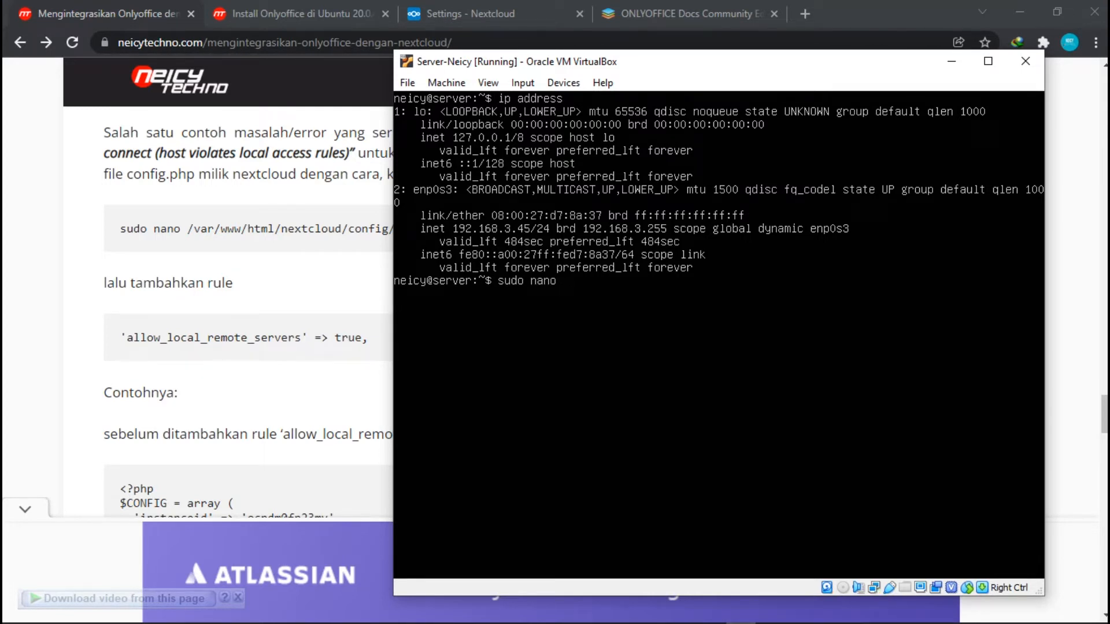
text(/var/www/html/n)
key(Tab)
text(config/)
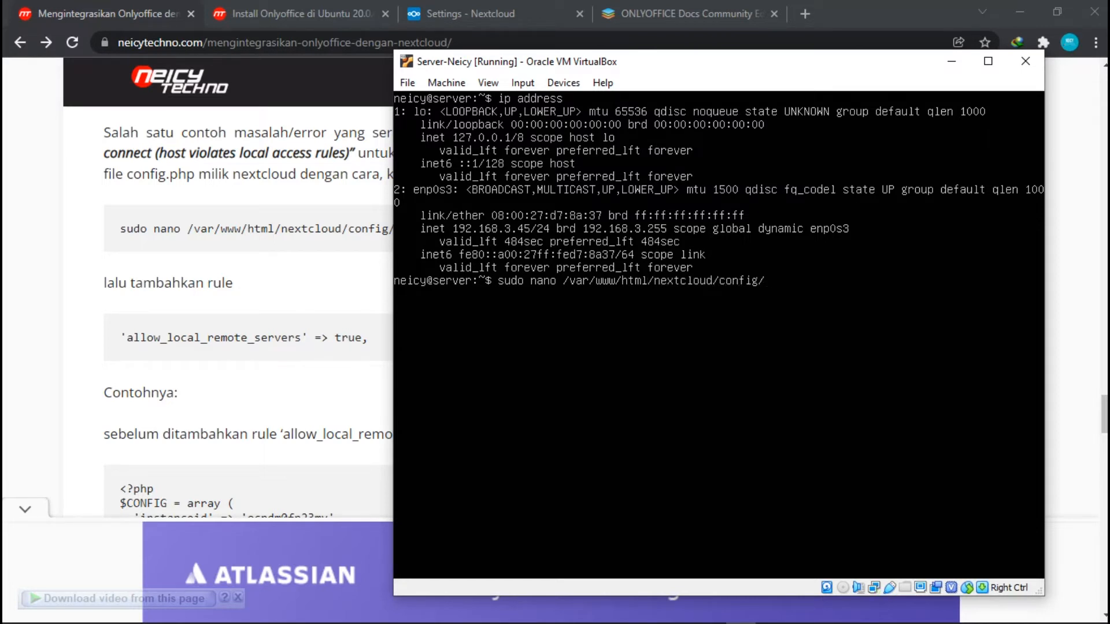
text(config.php)
key(Return)
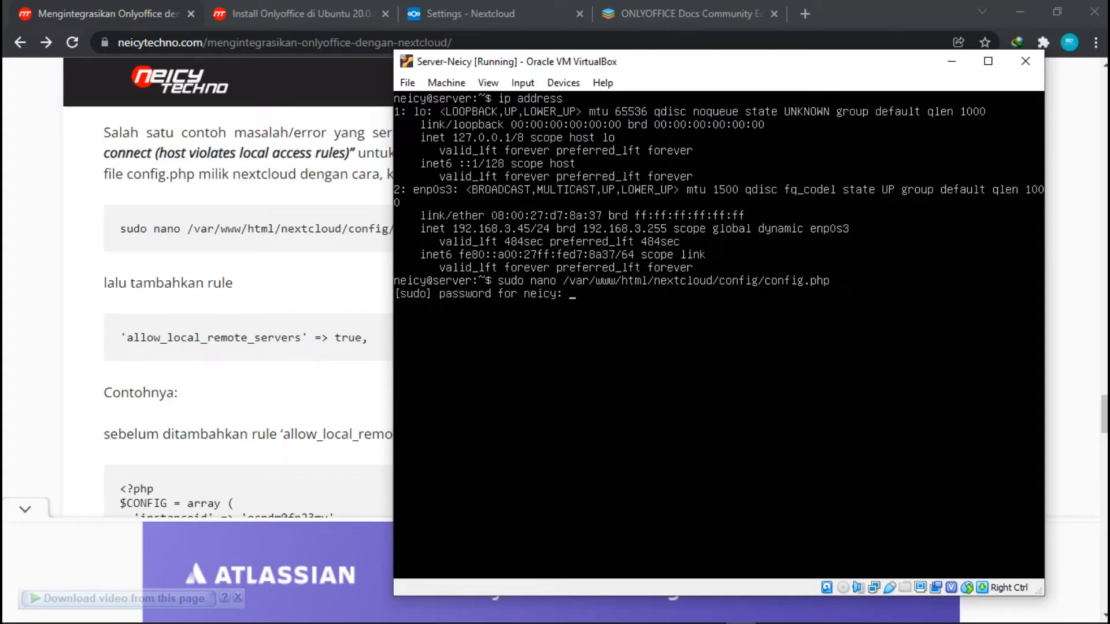
key(Return)
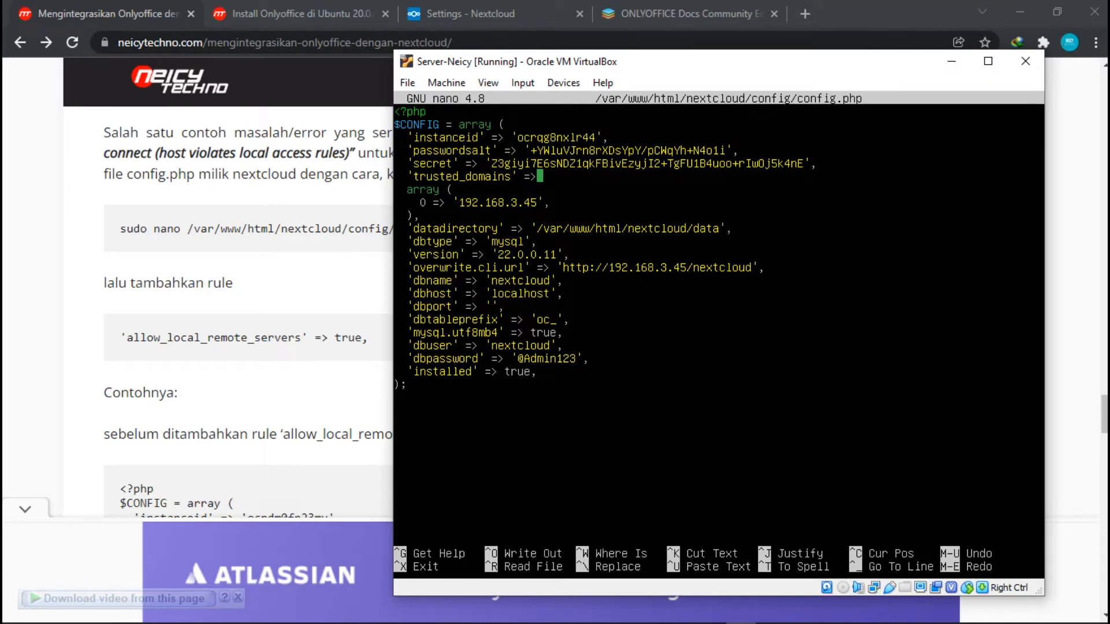
Step: Add the line 'allow_local_remote_Servers' => true, below the 'installed' entry in config.php, then save the file and exit nano
key(Return)
text('allow_local_)
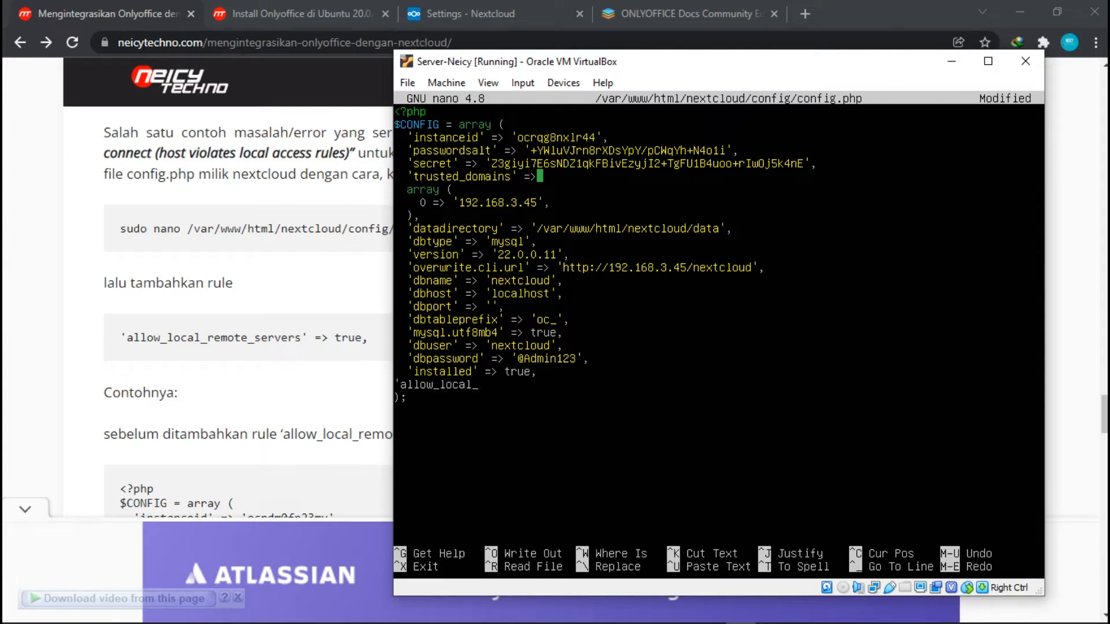
text(remote_Servers' => )
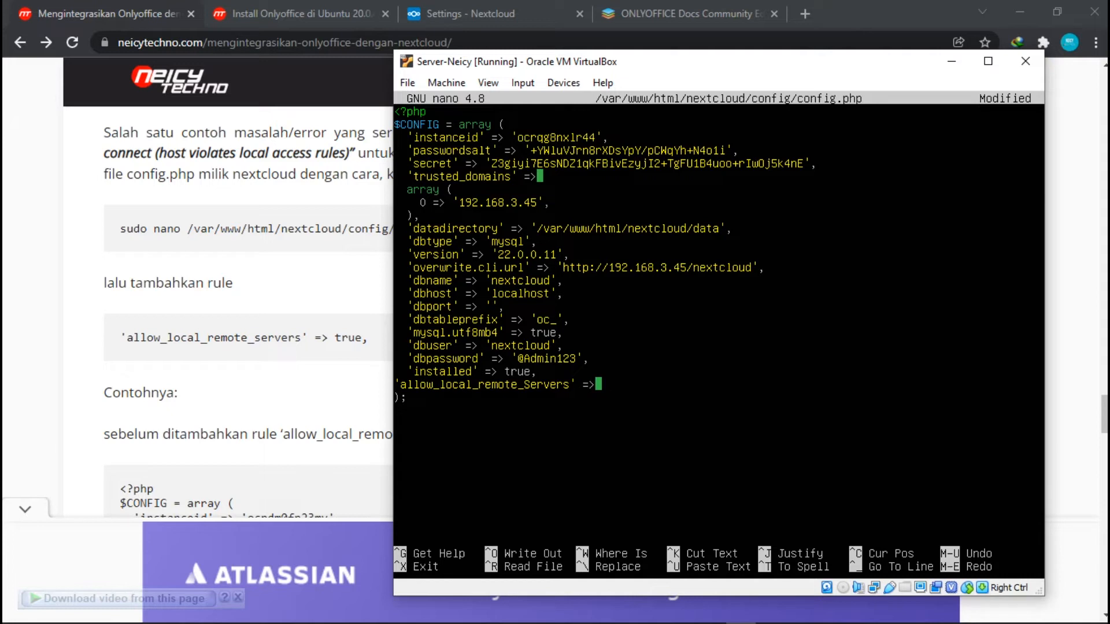
text(true,)
key(ctrl+o)
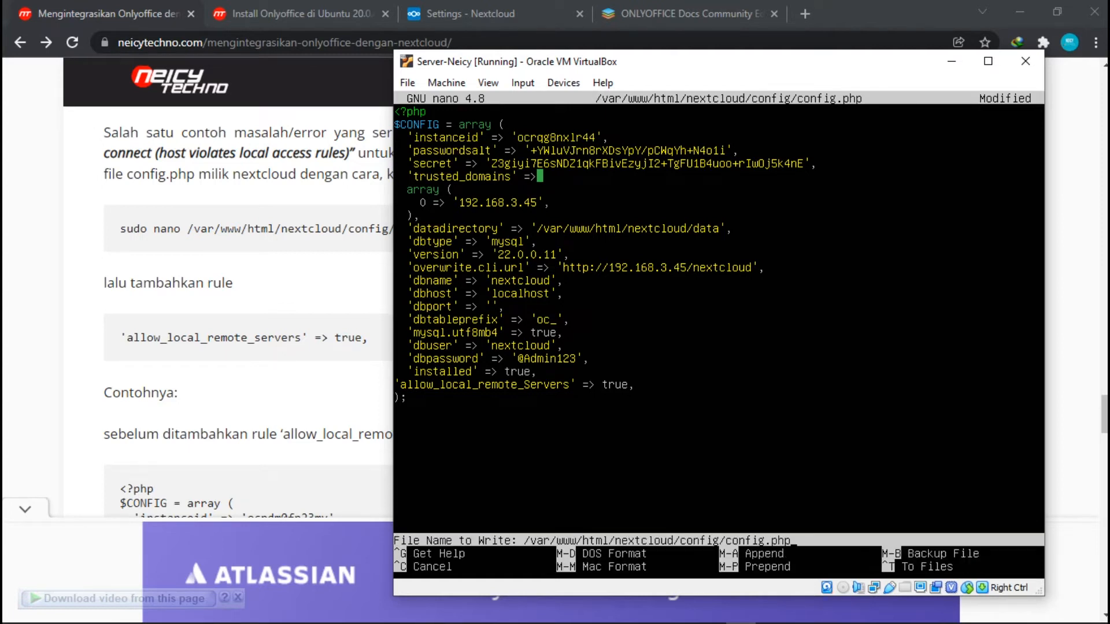
key(Return)
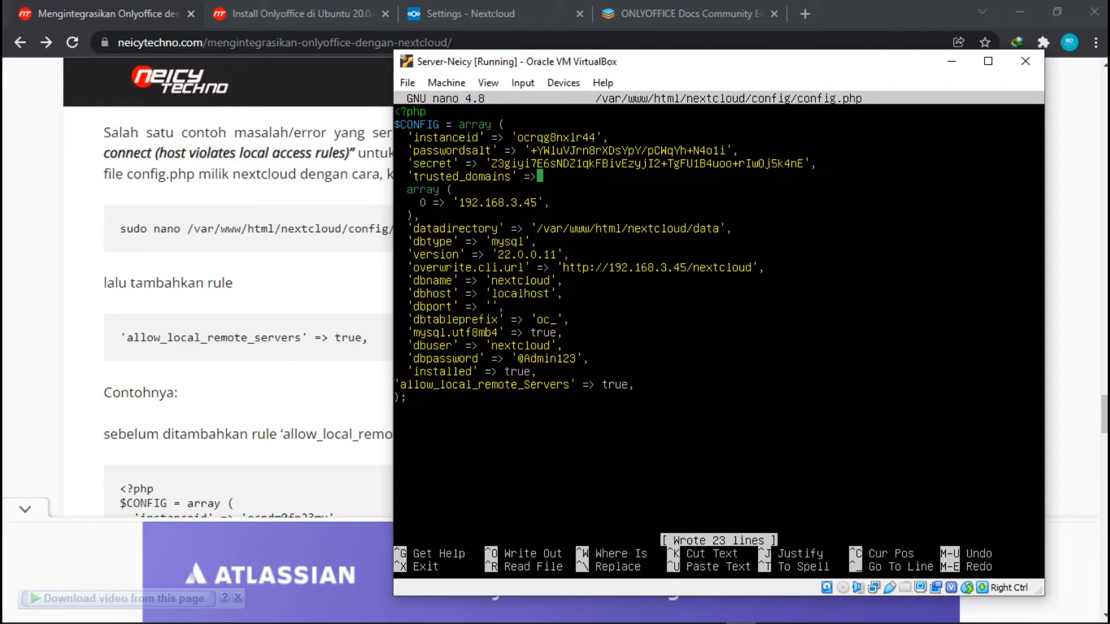
key(ctrl+x)
Step: Reopen config.php in nano, correct the added key to lowercase 'allow_local_remote_servers', then save and exit
key(Up)
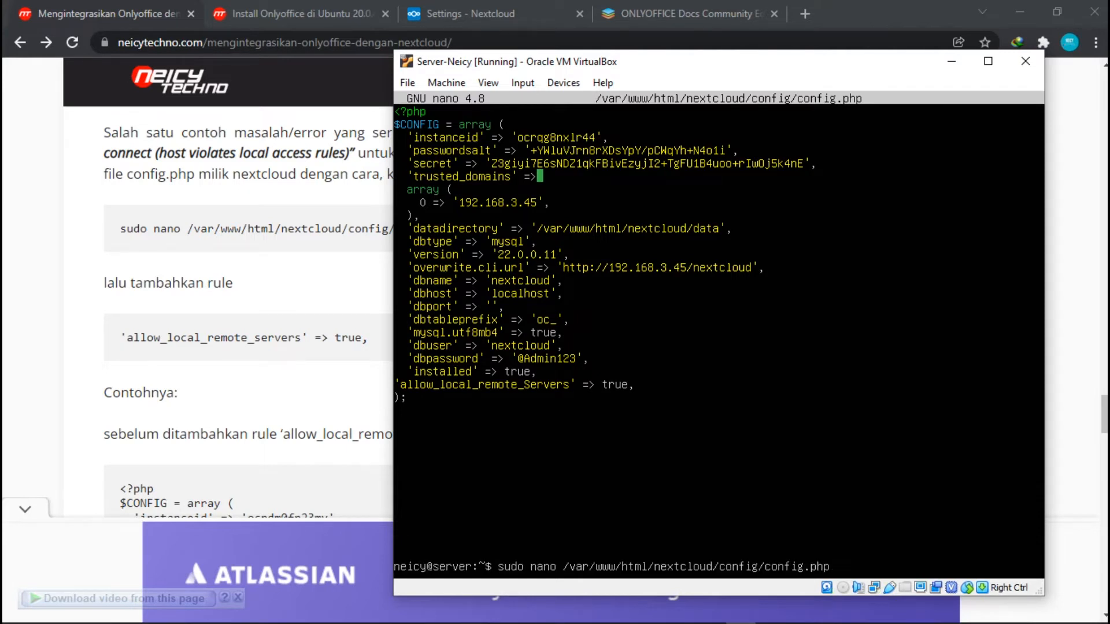
key(Return)
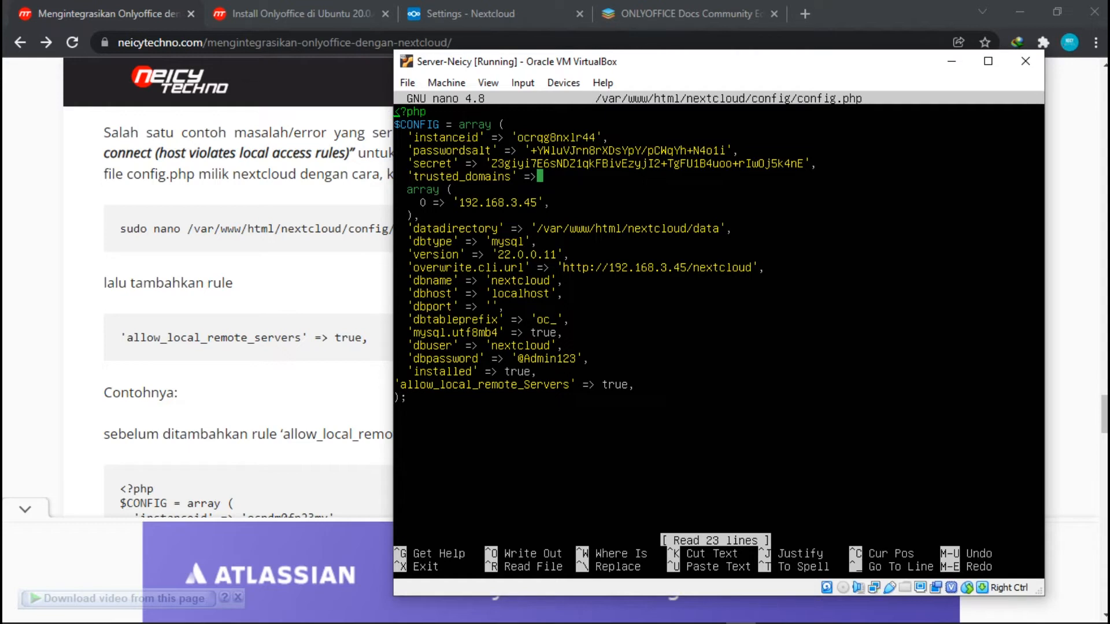
key(ctrl+o)
key(Return)
key(ctrl+x)
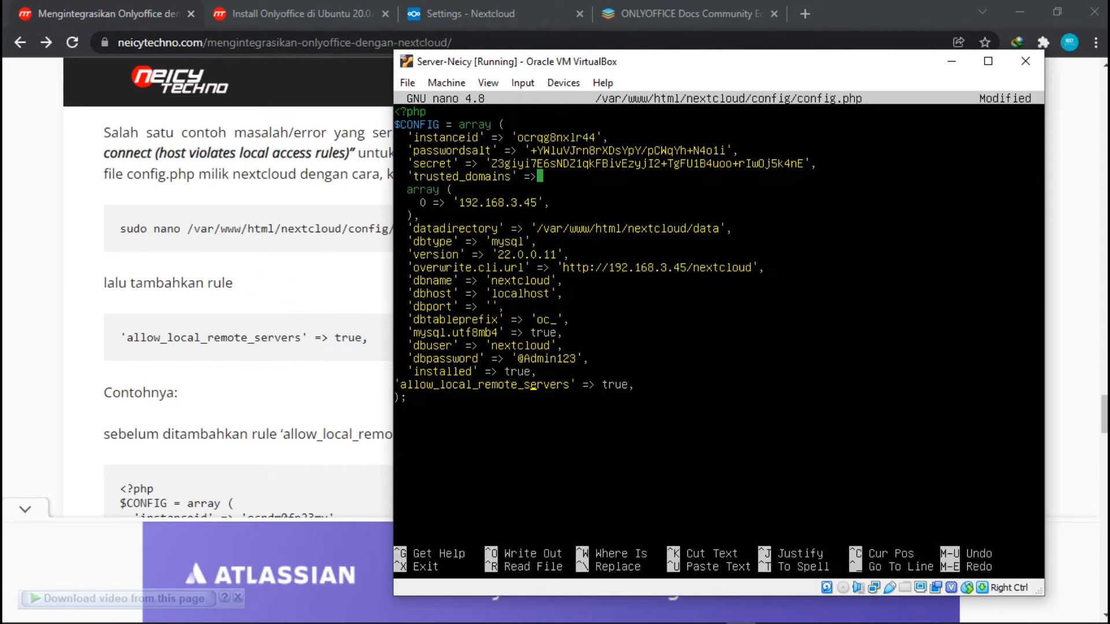
key(ctrl+o)
key(Return)
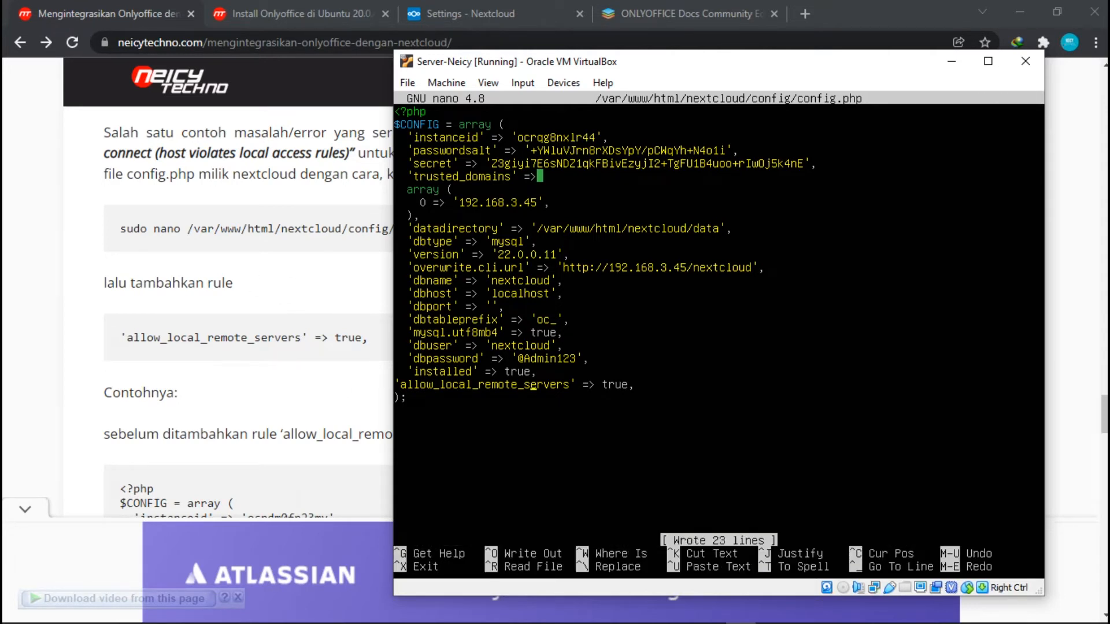
key(ctrl+x)
Step: Restart the web server with sudo systemctl restart apache2
key(Up)
key(Up)
key(Up)
key(Up)
key(Down)
key(Down)
key(Return)
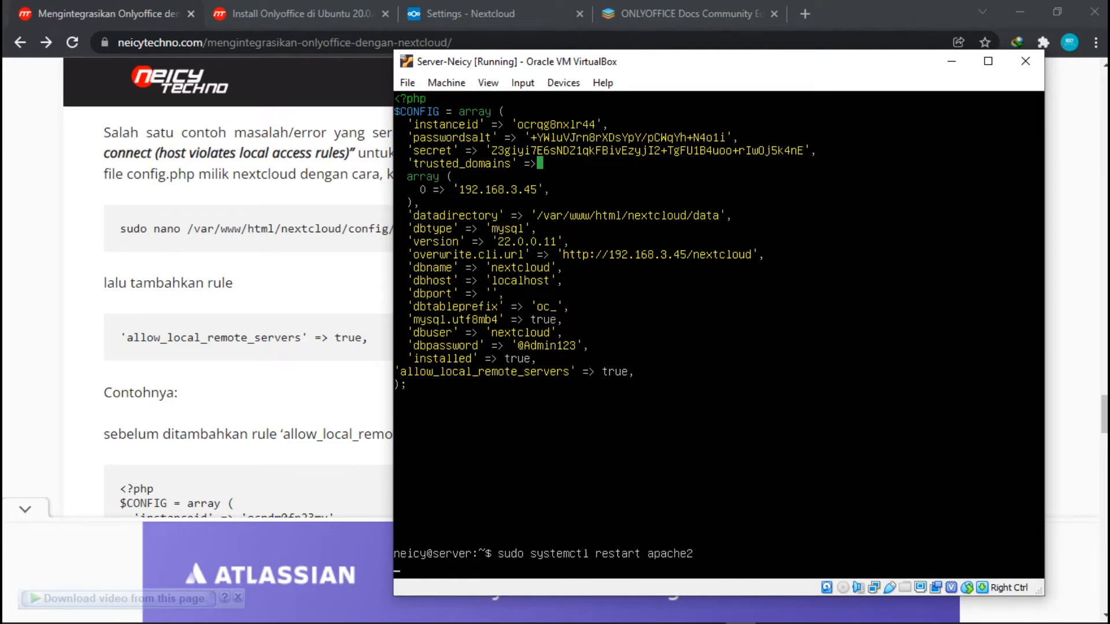
Step: Switch back to Nextcloud in the browser, reload the ONLYOFFICE settings page and save the server settings with the existing Docs address
click(952, 60)
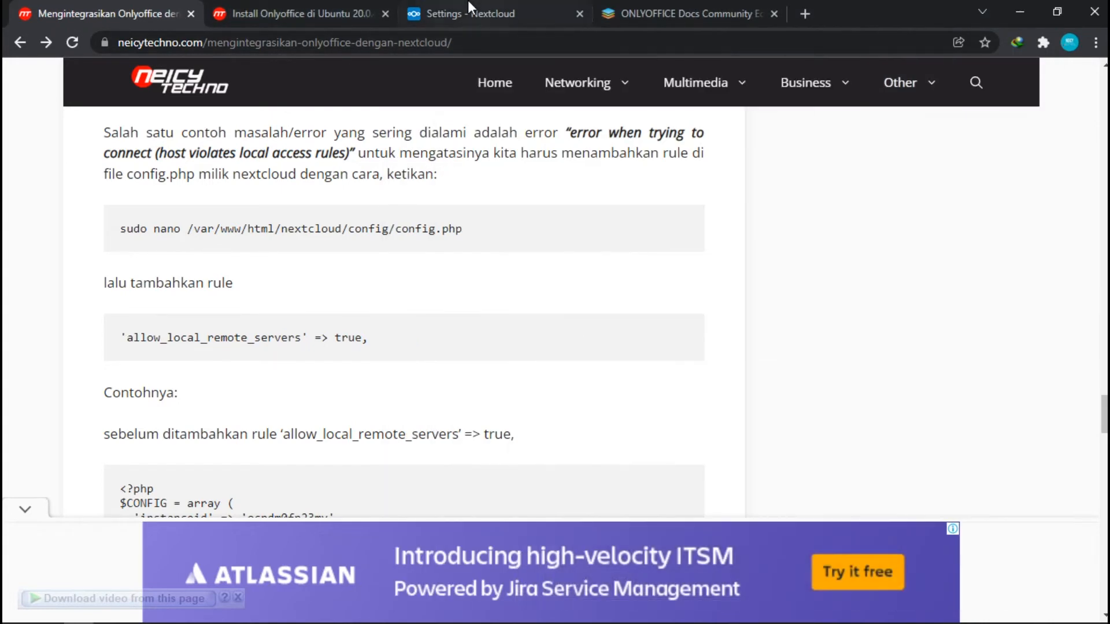
click(469, 13)
click(72, 42)
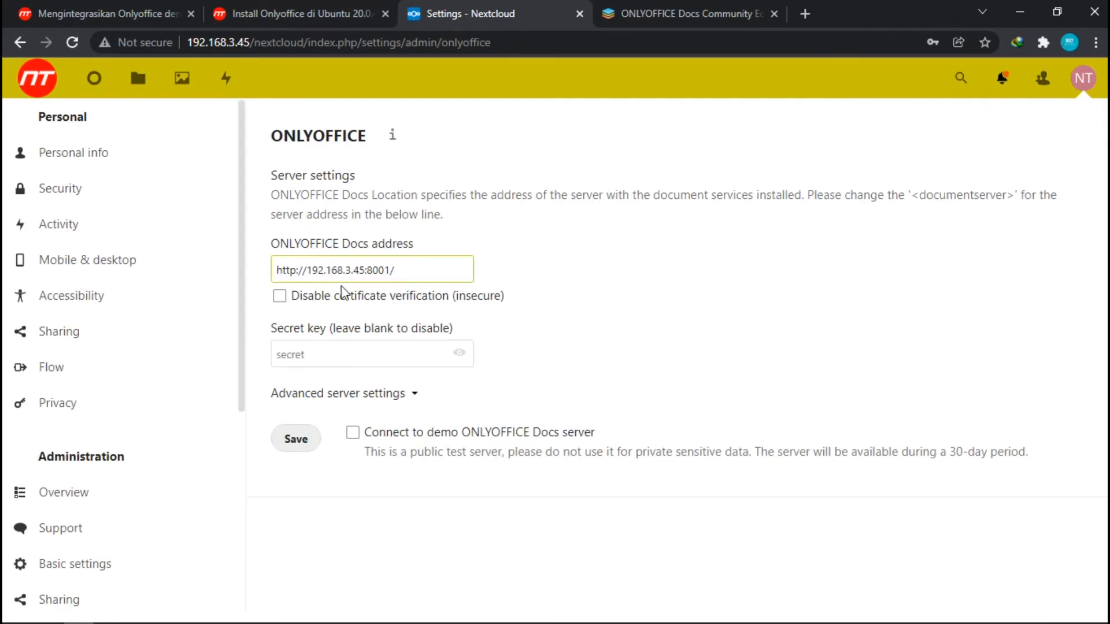
triple_click(397, 269)
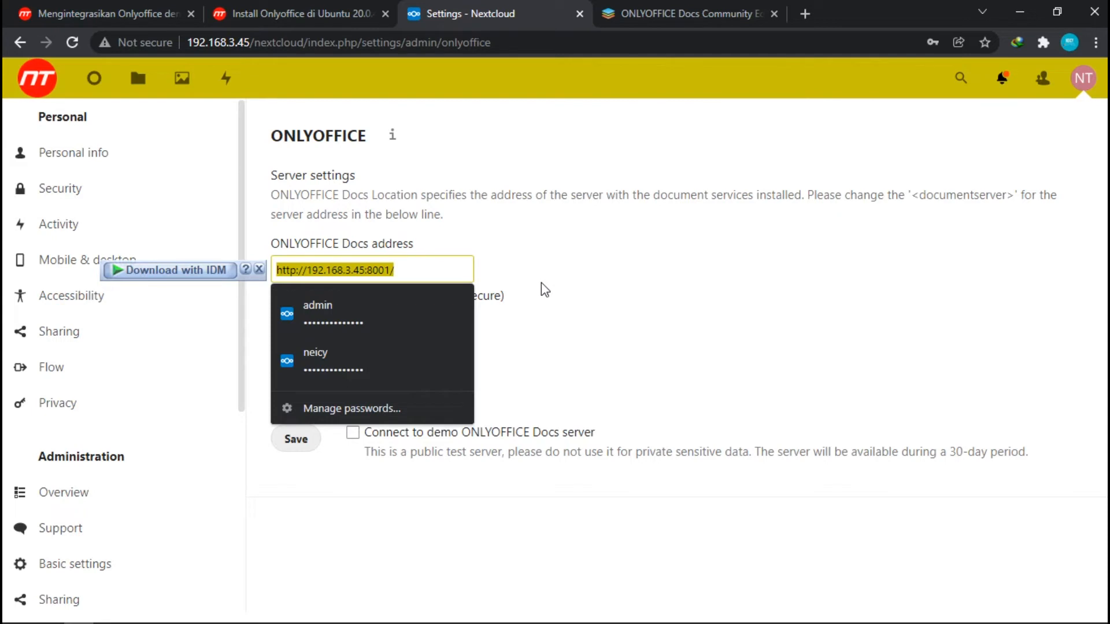
click(316, 440)
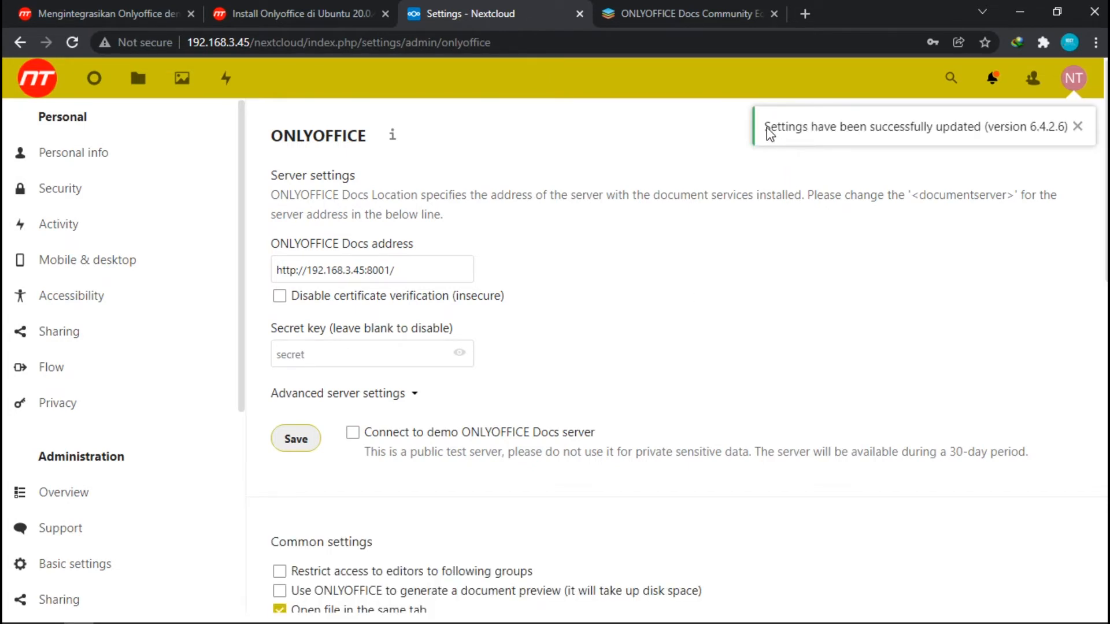
drag(766, 128, 884, 132)
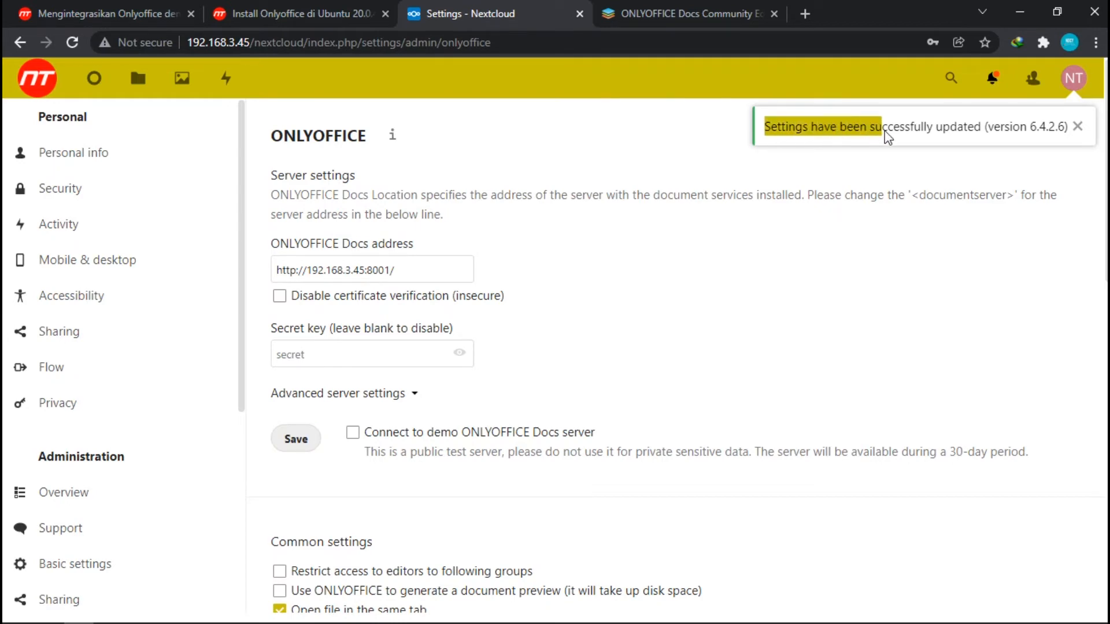
click(616, 232)
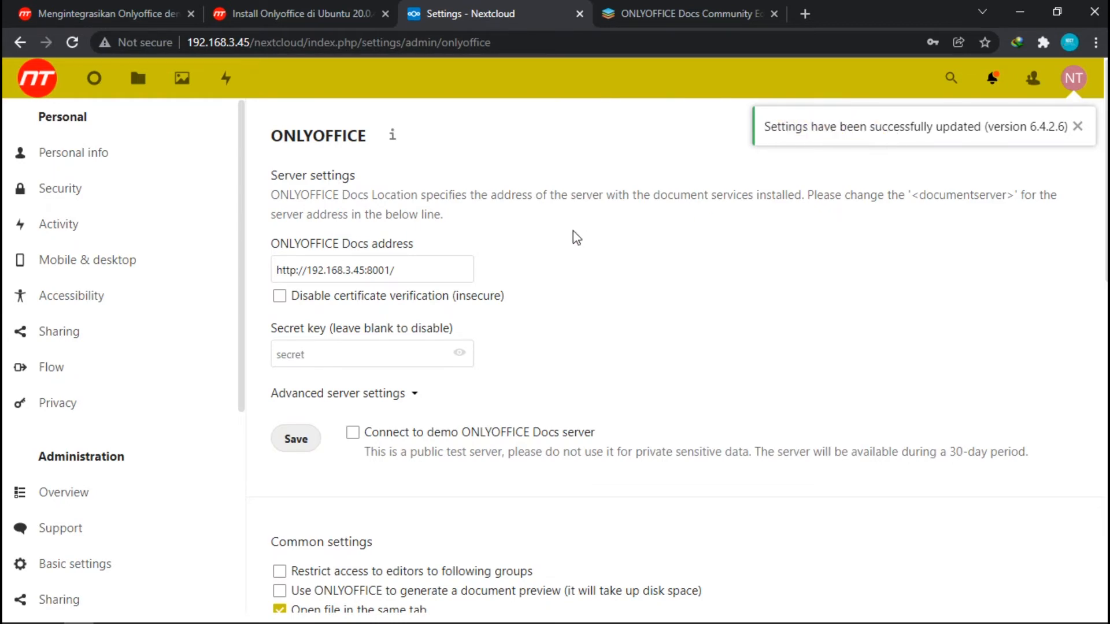
Step: Review ONLYOFFICE's common, file format and editor customization settings and save them with the current selections
scroll(576, 246, down, 5)
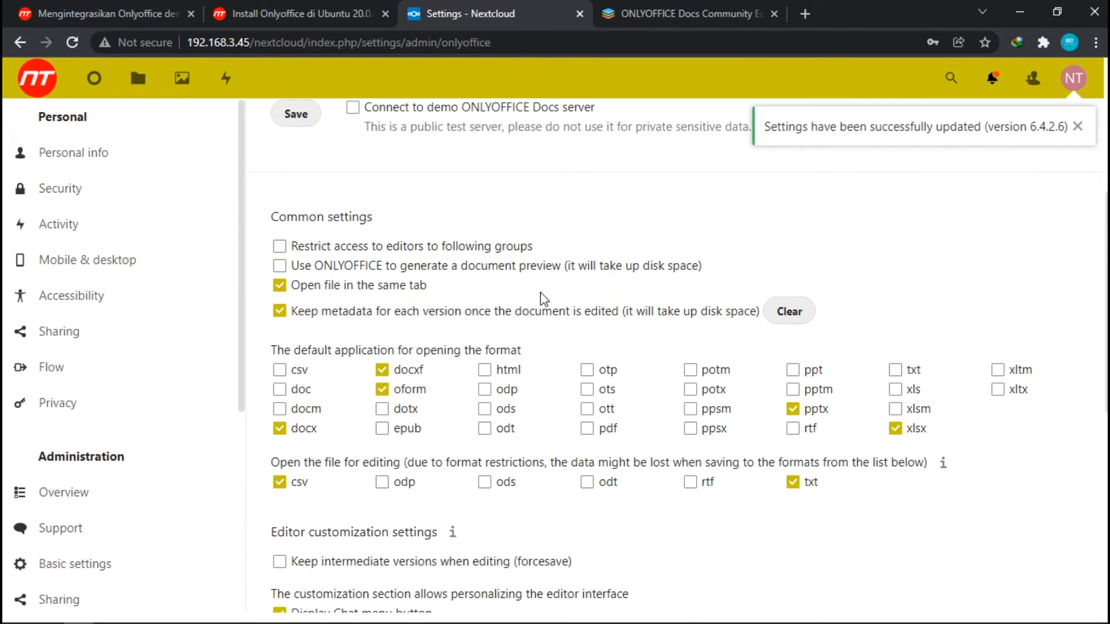
scroll(545, 296, down, 3)
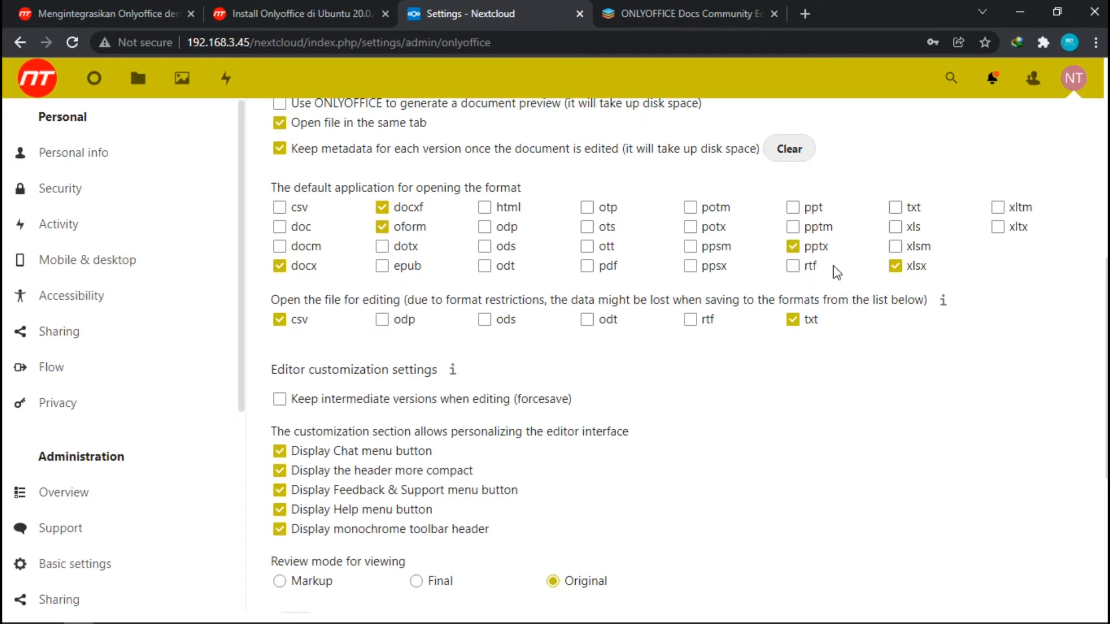
scroll(797, 307, down, 3)
scroll(735, 350, down, 1)
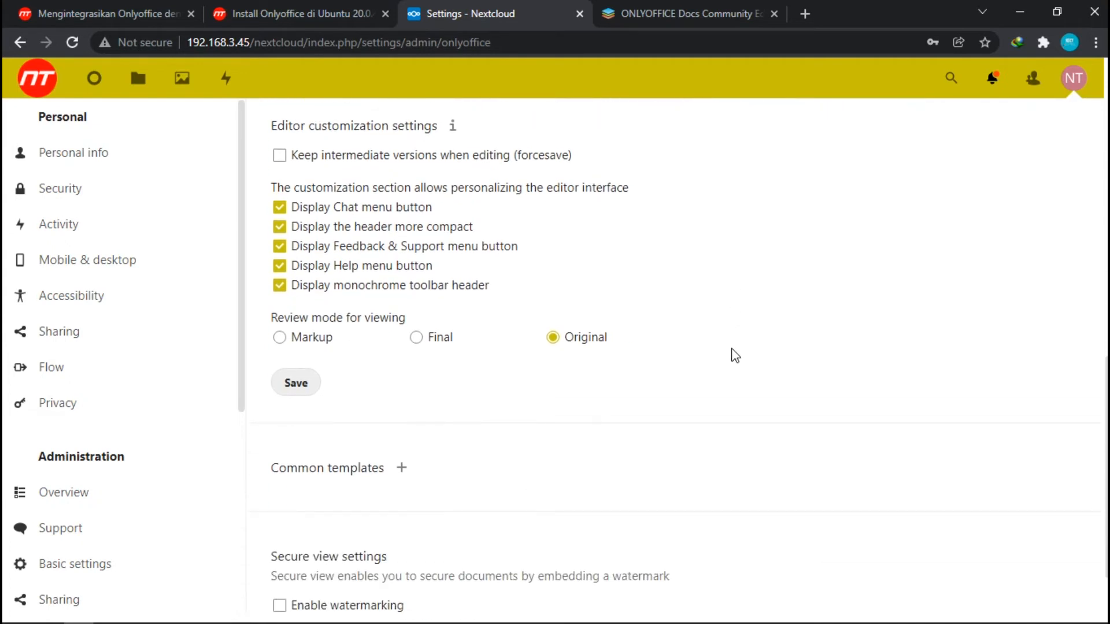
click(297, 384)
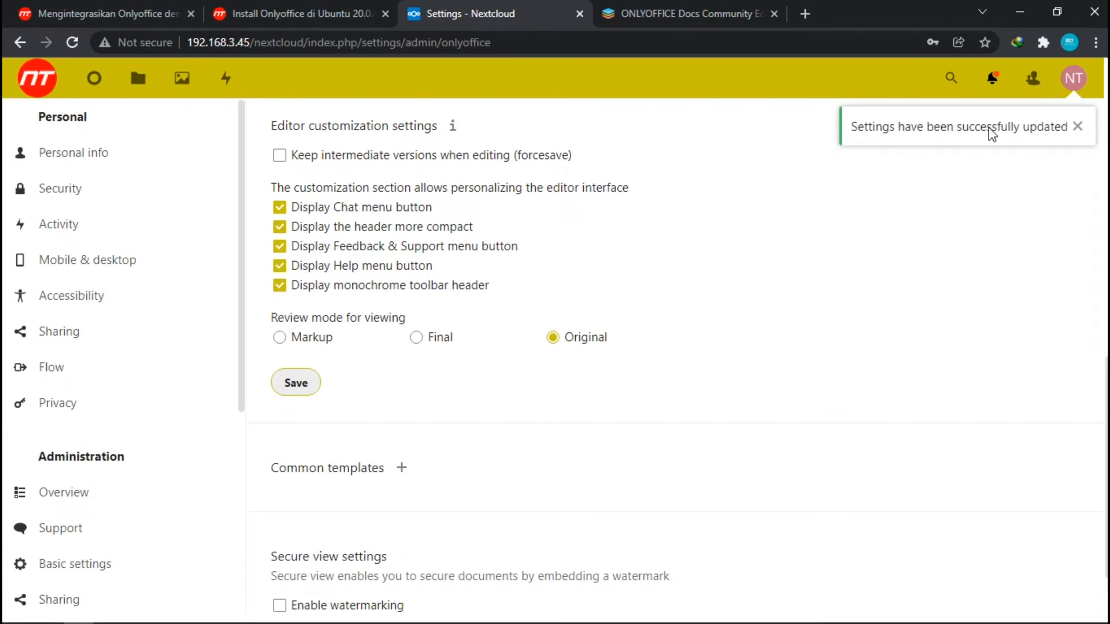
Step: Save the secure view settings with watermarking left disabled and dismiss the notification
scroll(858, 252, down, 1)
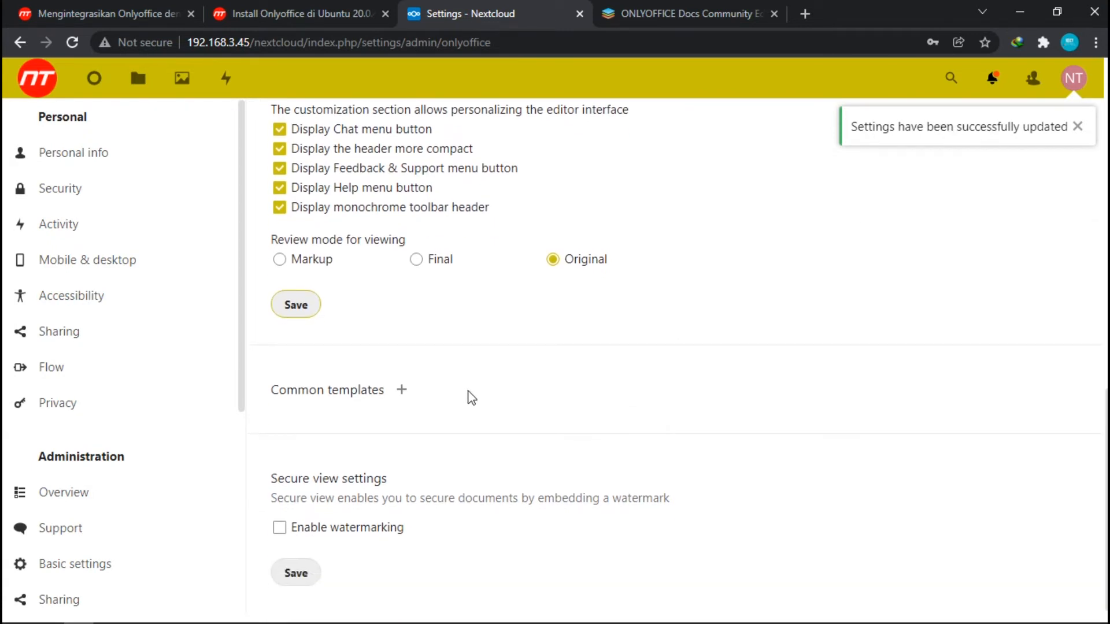
click(295, 574)
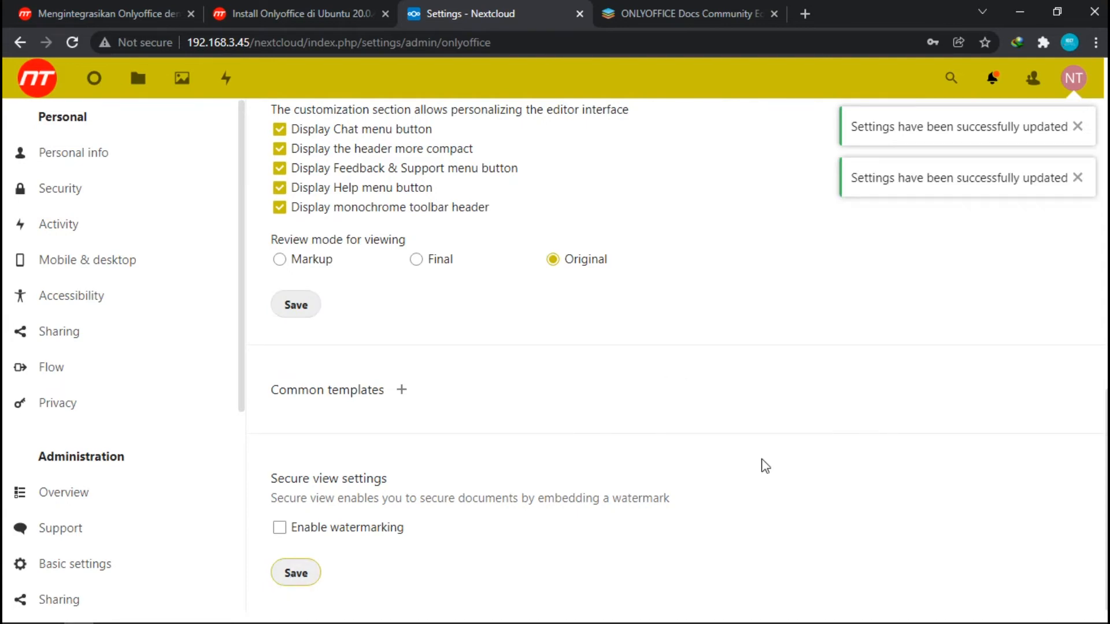
scroll(793, 445, up, 5)
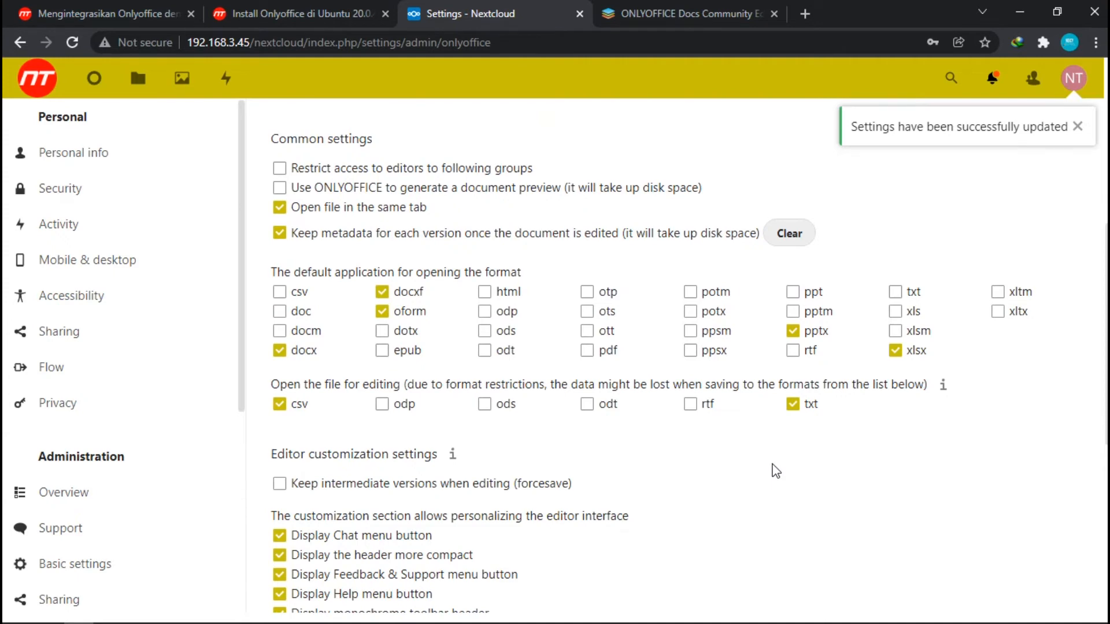
scroll(776, 471, up, 7)
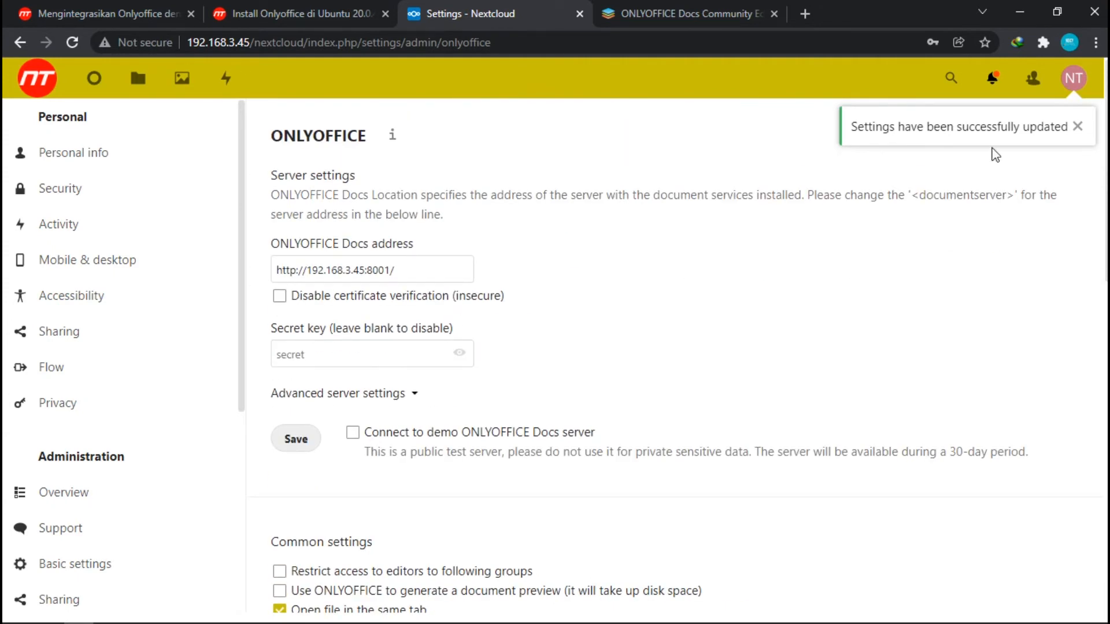
click(1075, 126)
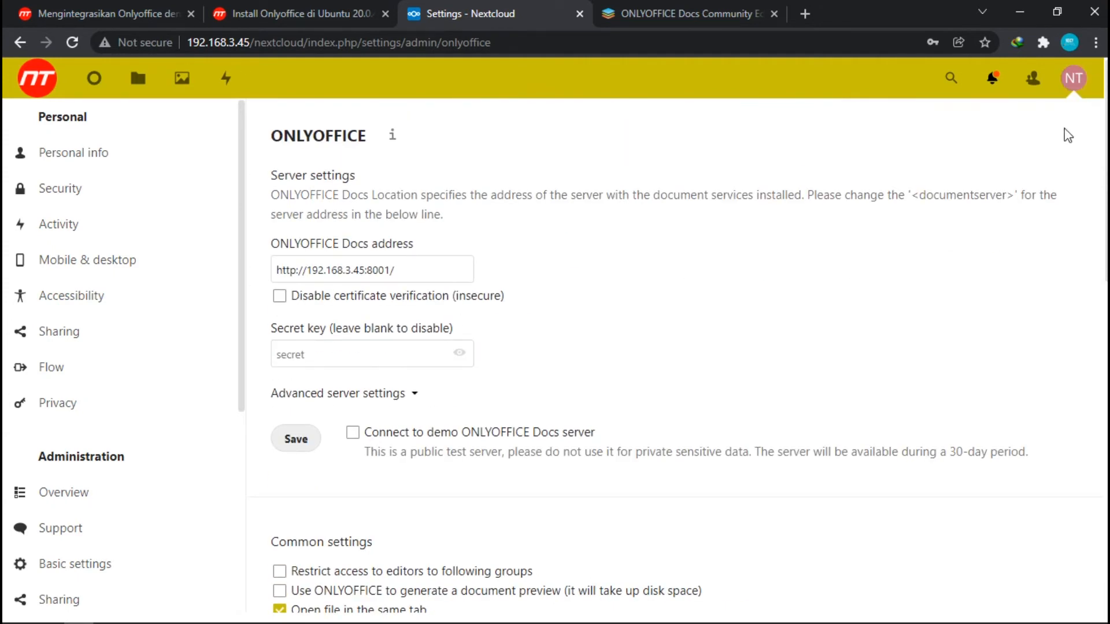
Step: Log out of Nextcloud and log back in with the saved admin username and password
click(1078, 79)
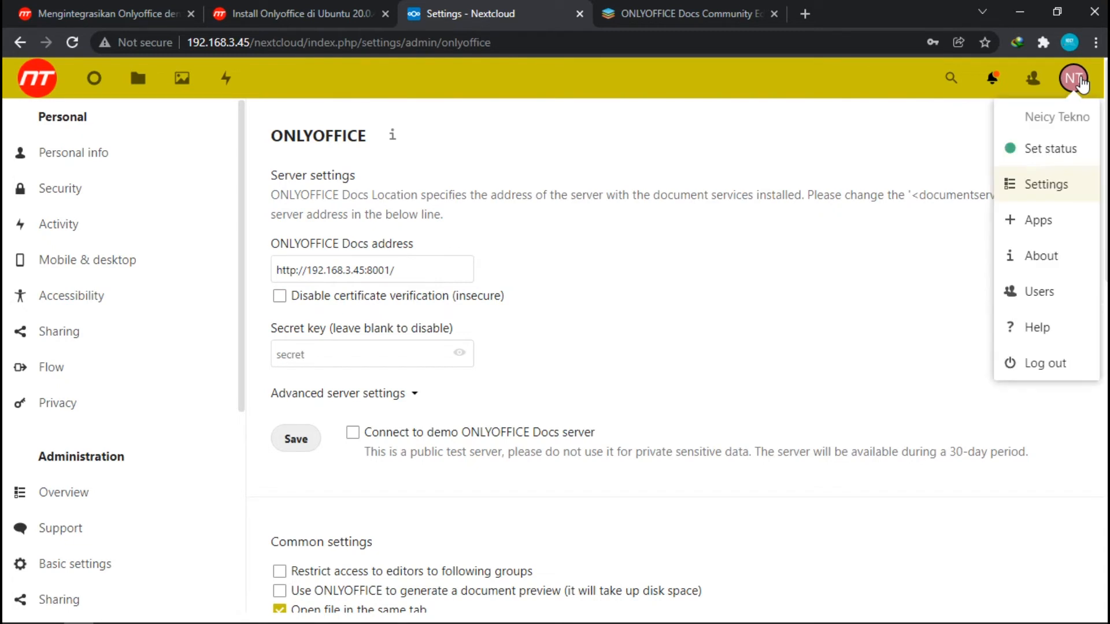
click(1045, 375)
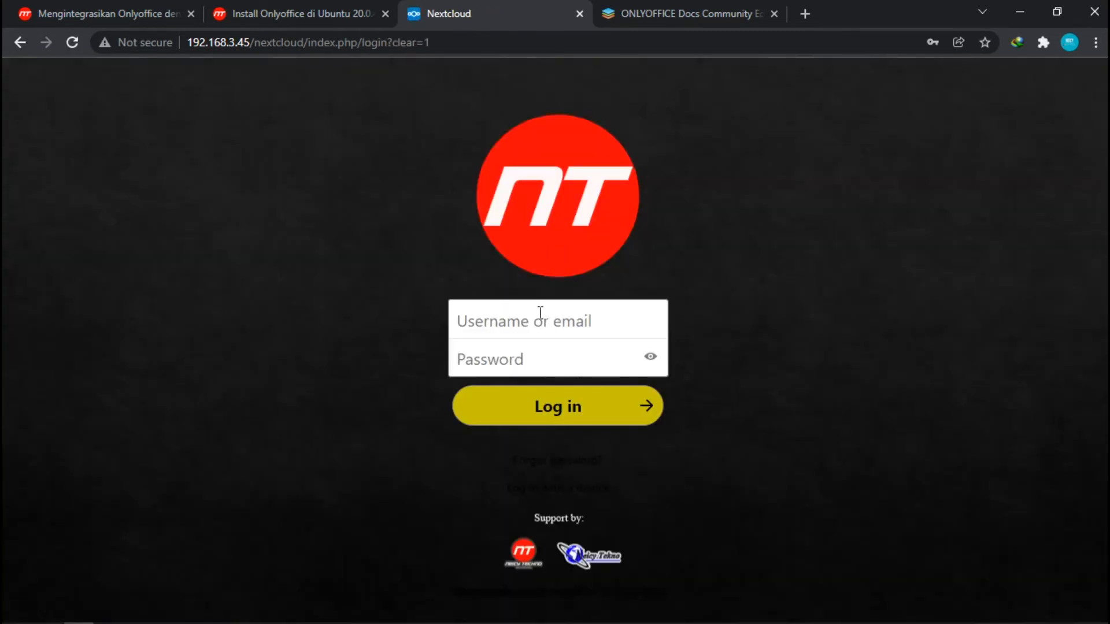
click(540, 313)
click(532, 386)
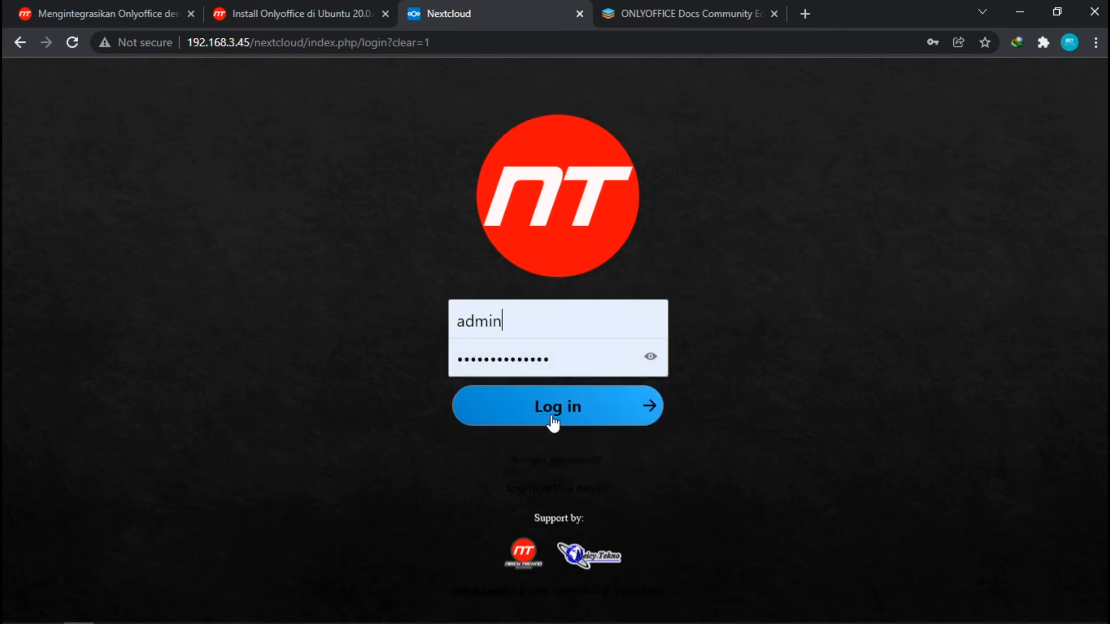
click(553, 419)
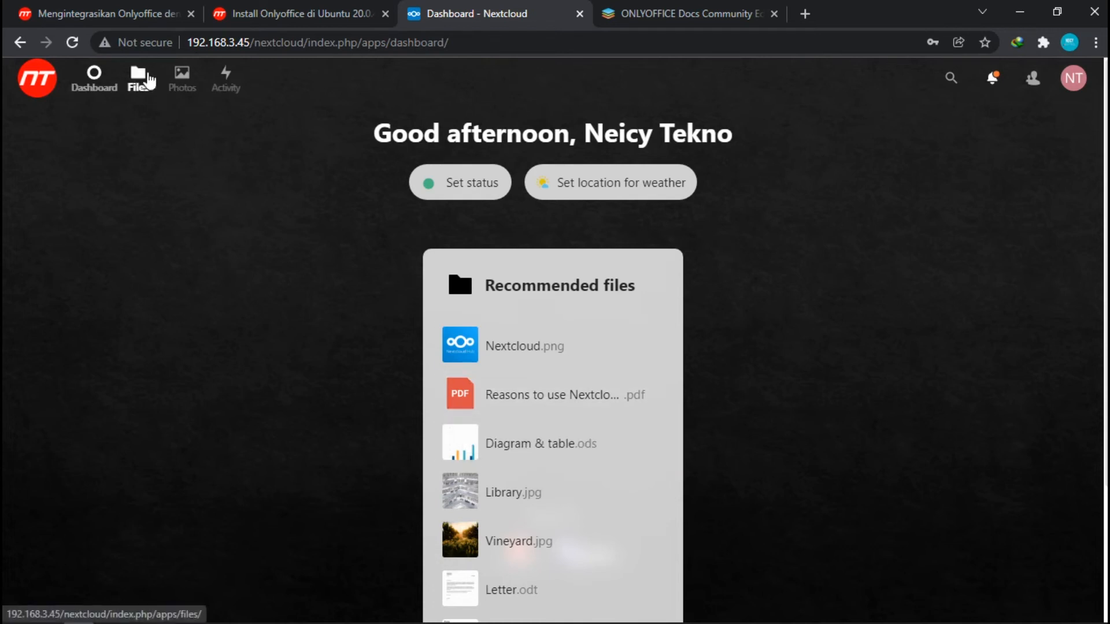
Step: Create a new ONLYOFFICE document named Document.docx in the root folder of Nextcloud Files
click(142, 91)
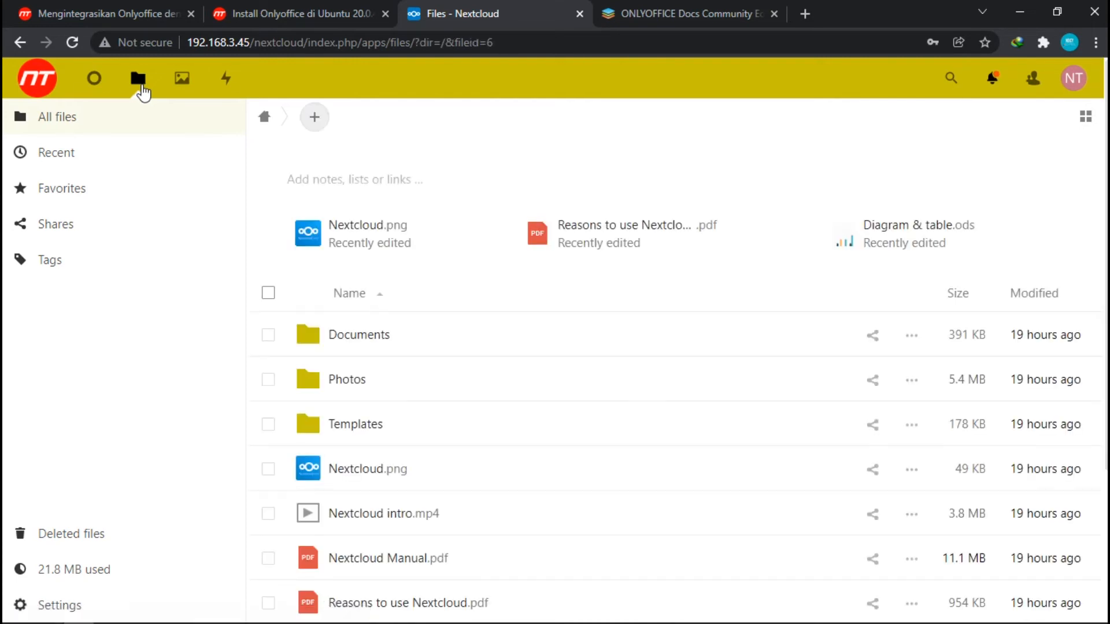
click(315, 118)
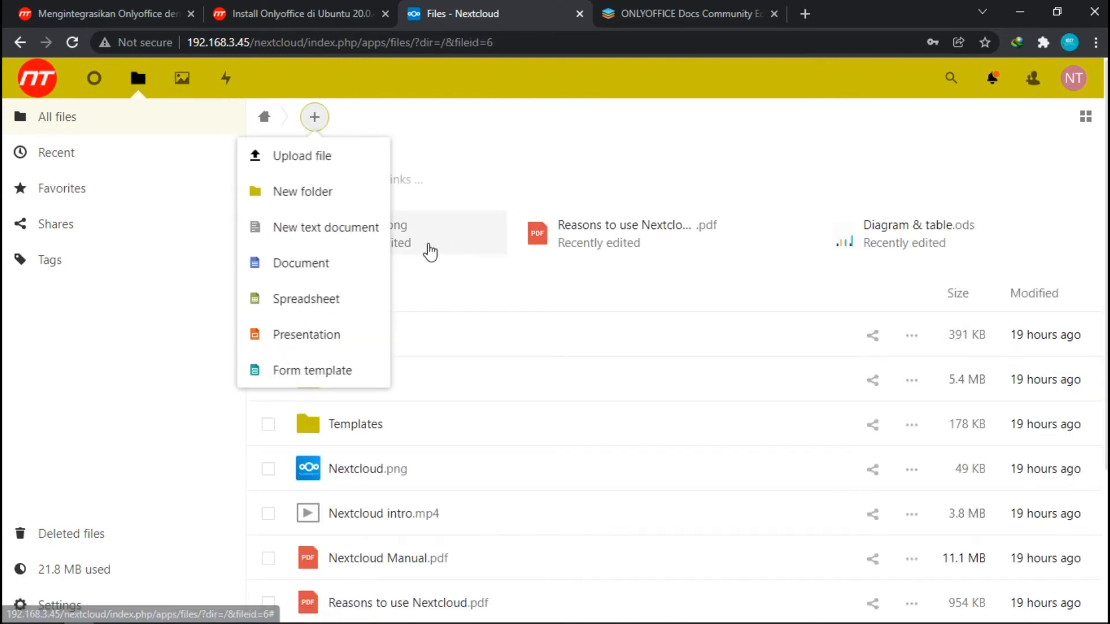
click(350, 228)
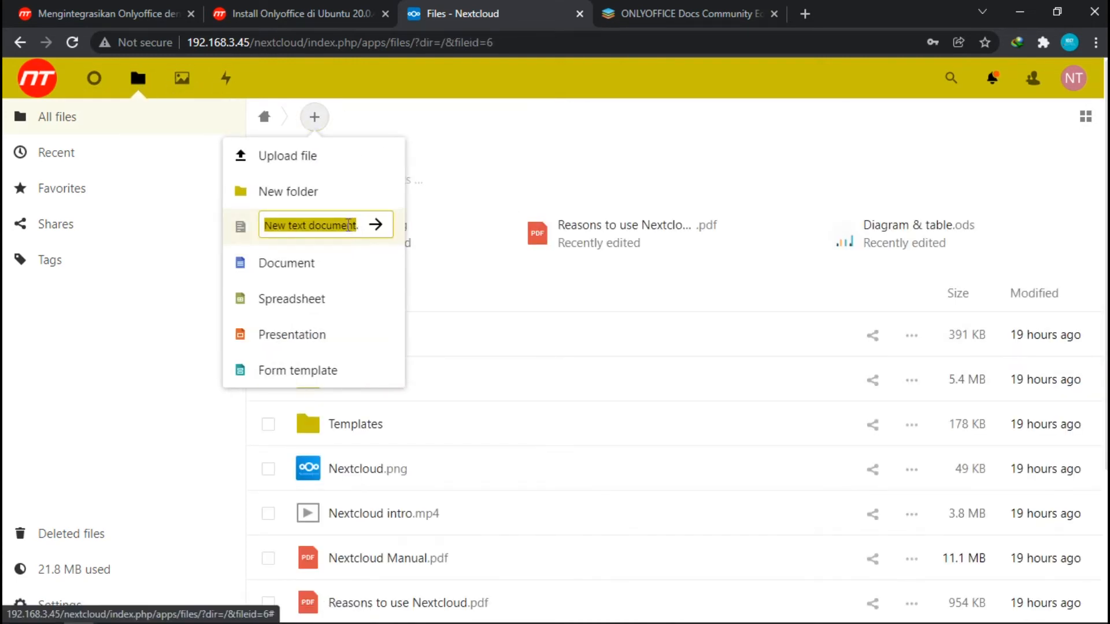
key(End)
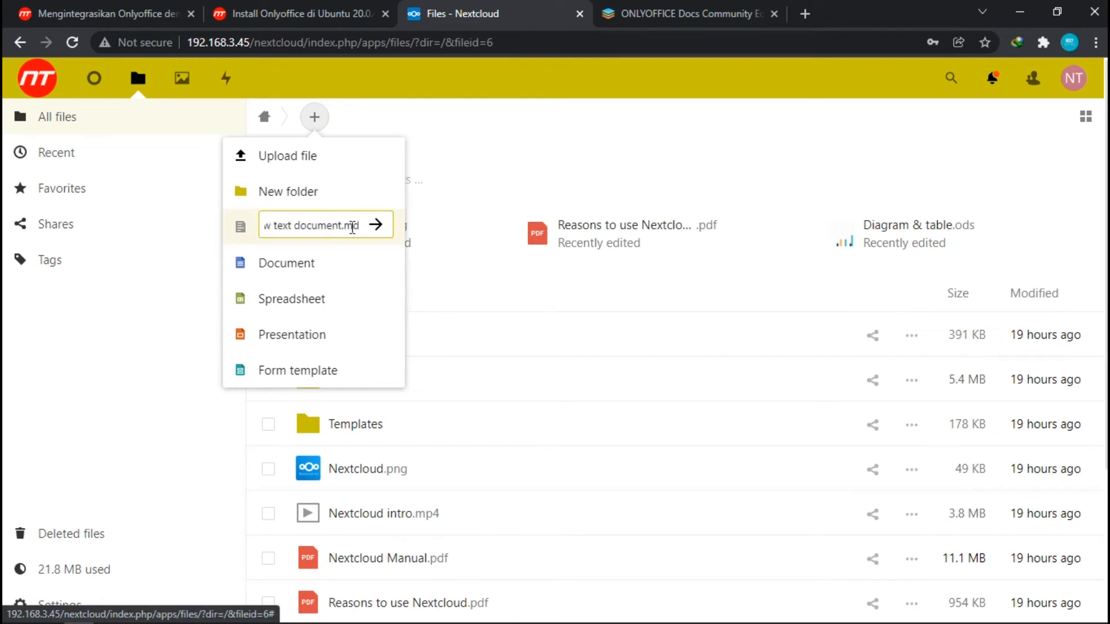
click(324, 264)
key(End)
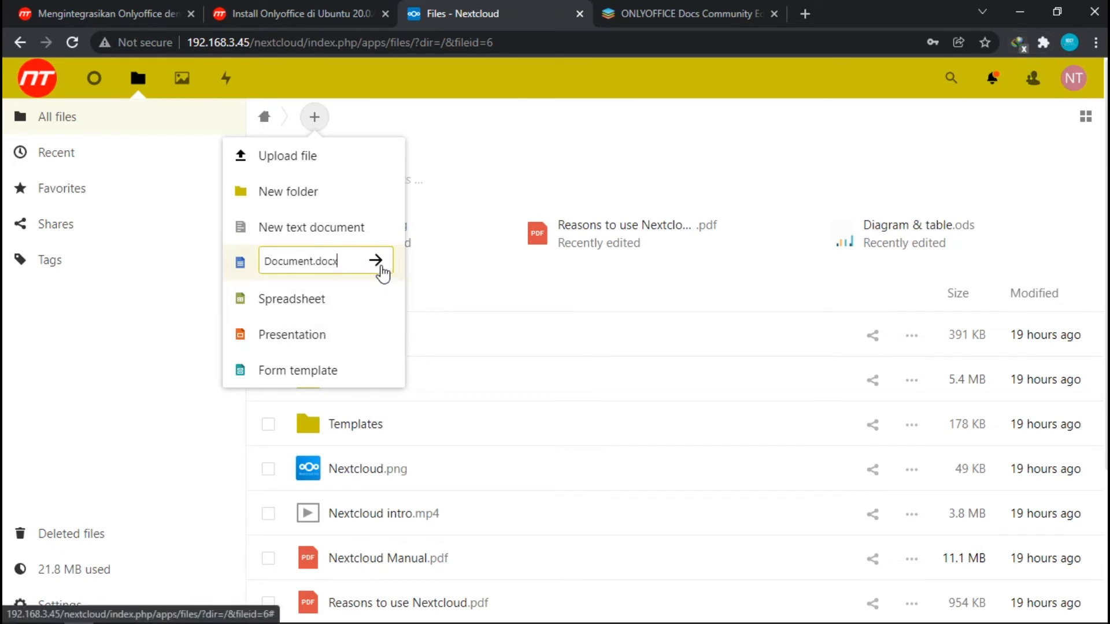
click(377, 263)
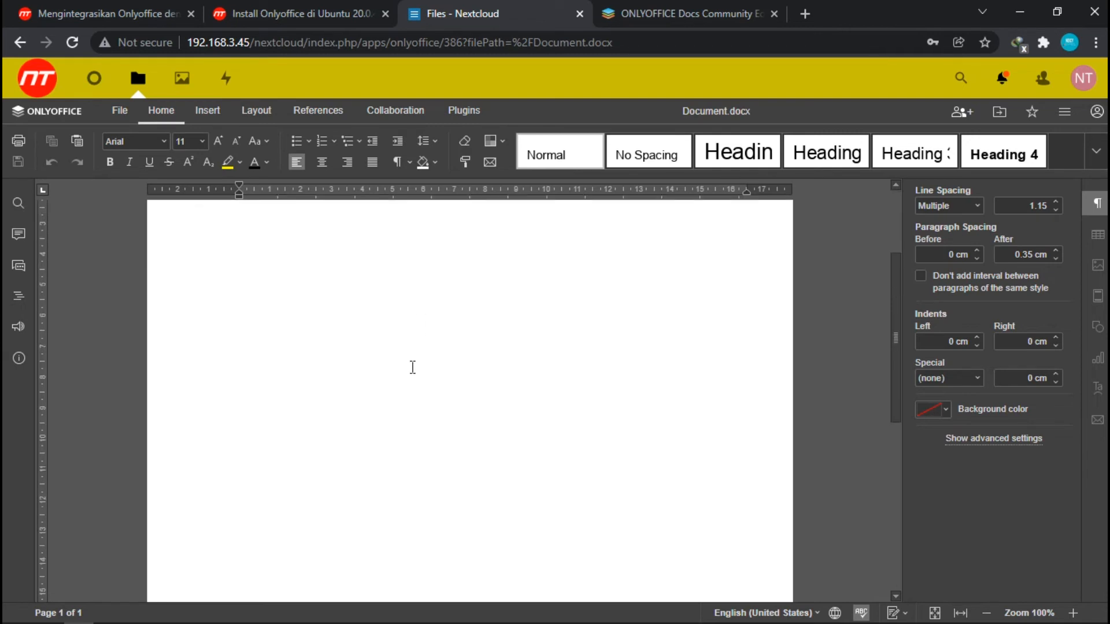
Step: Enter the test text "kasnas" in the blank document and delete it again
text(kasnas)
key(BackSpace)
key(BackSpace)
key(BackSpace)
key(BackSpace)
key(BackSpace)
key(BackSpace)
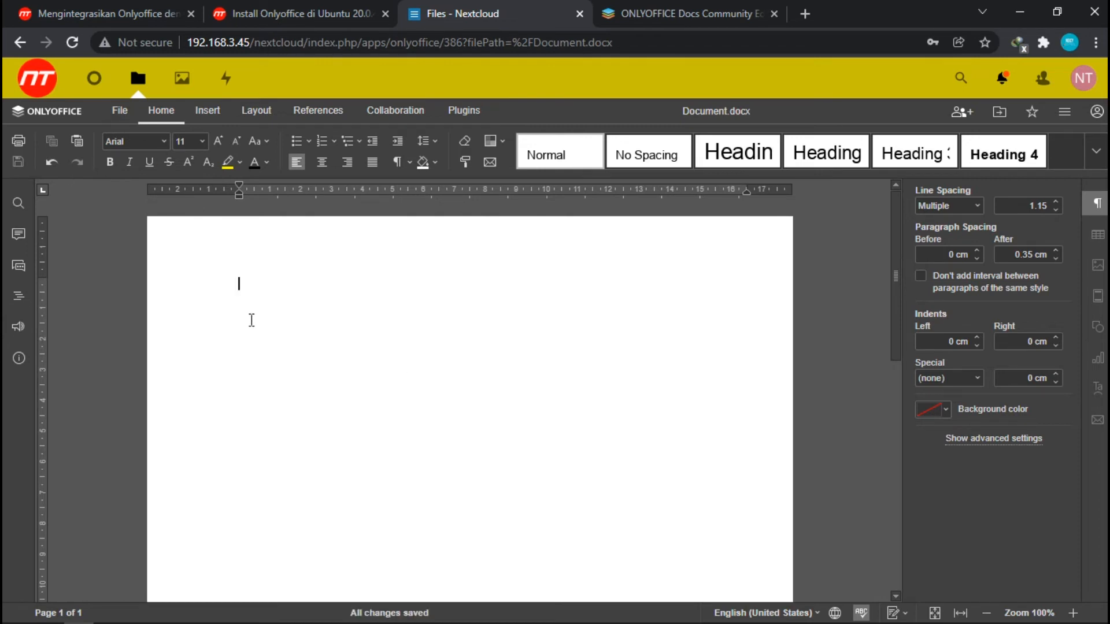
click(118, 112)
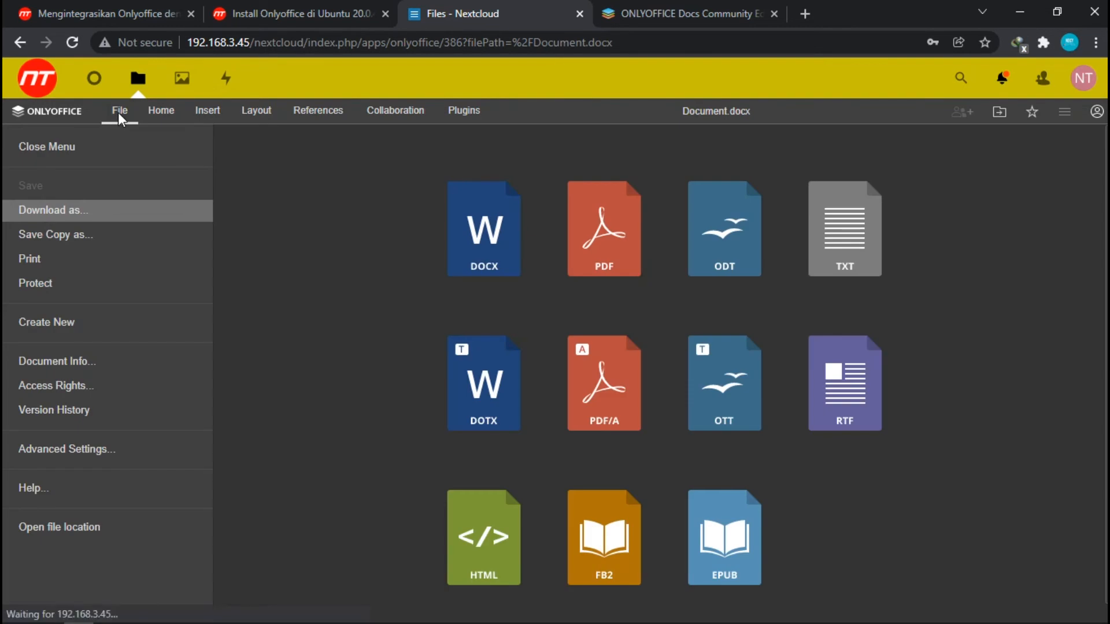
click(118, 112)
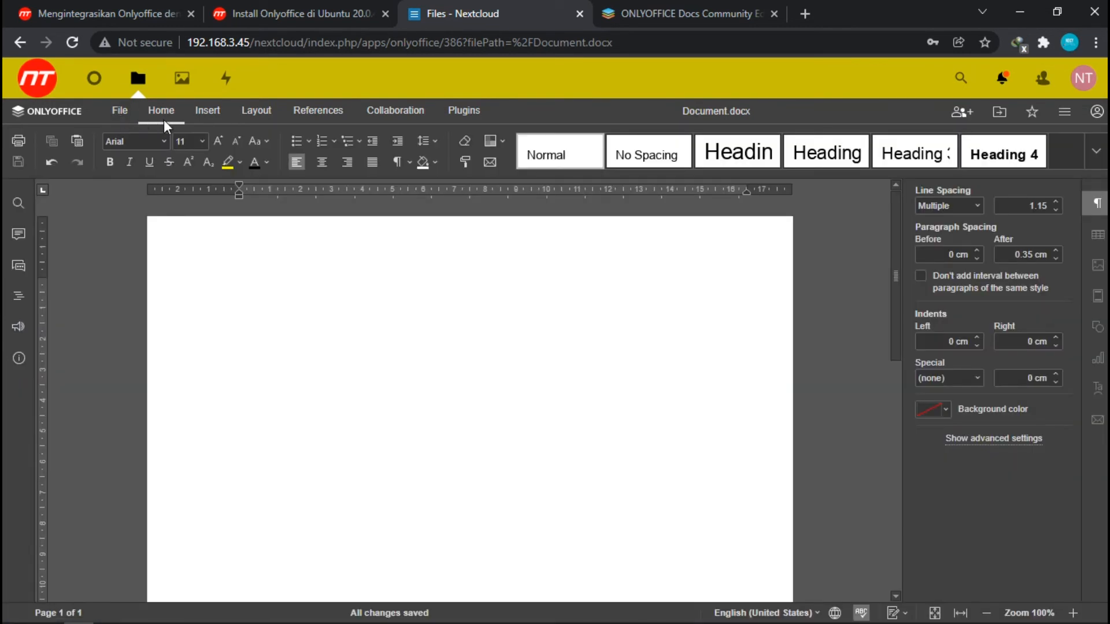
click(51, 119)
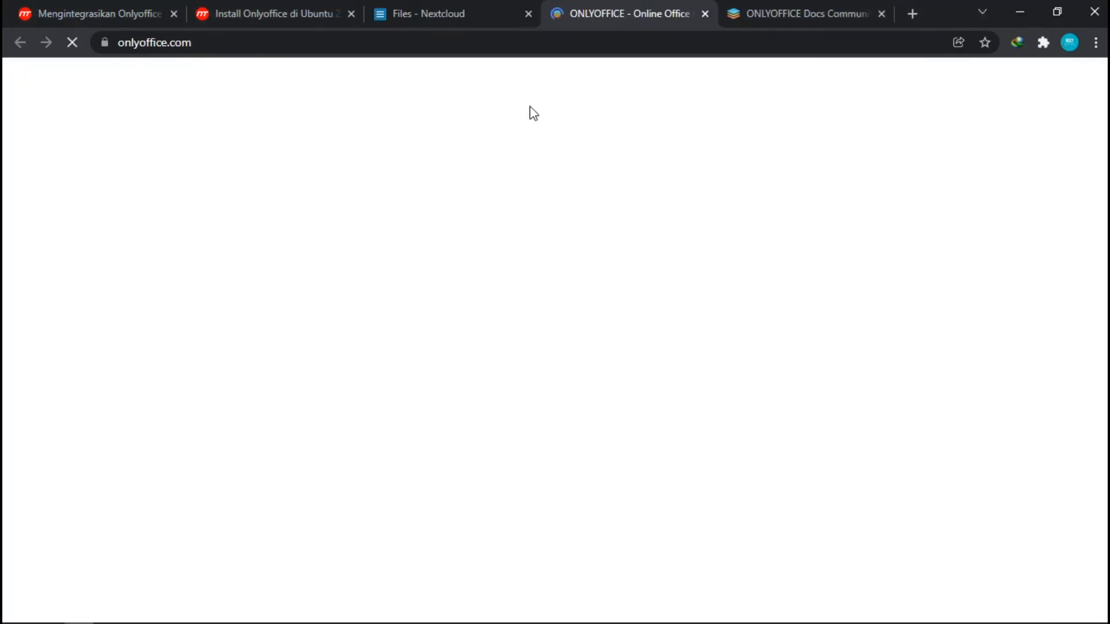
click(451, 18)
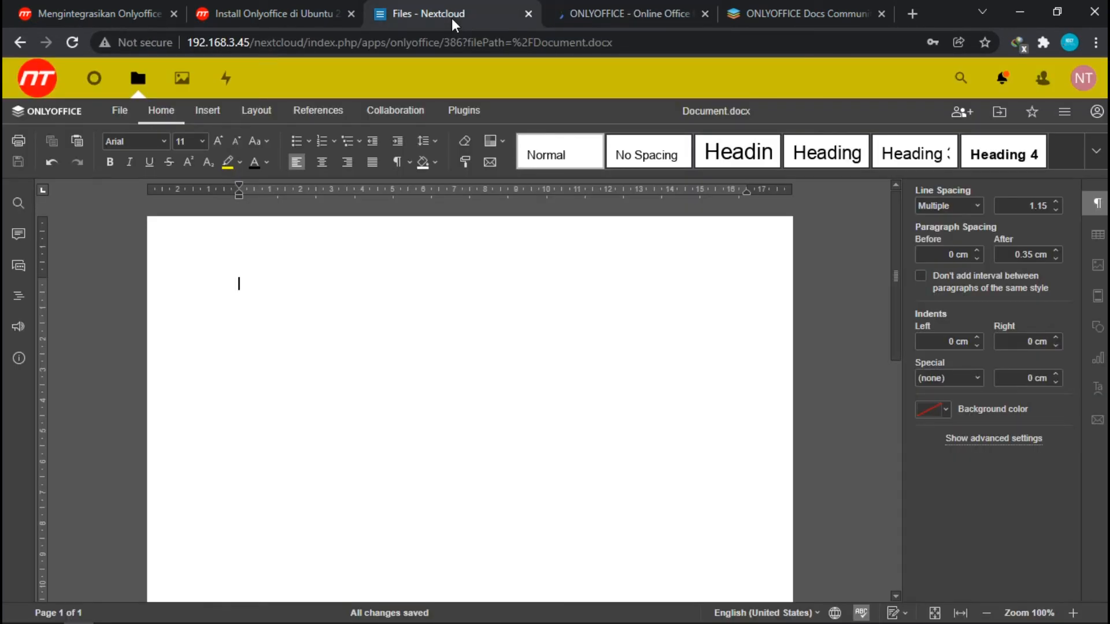
Step: Return to Nextcloud Files, create a spreadsheet named Spreadsheet.xlsx and select cell C3 in it
click(139, 76)
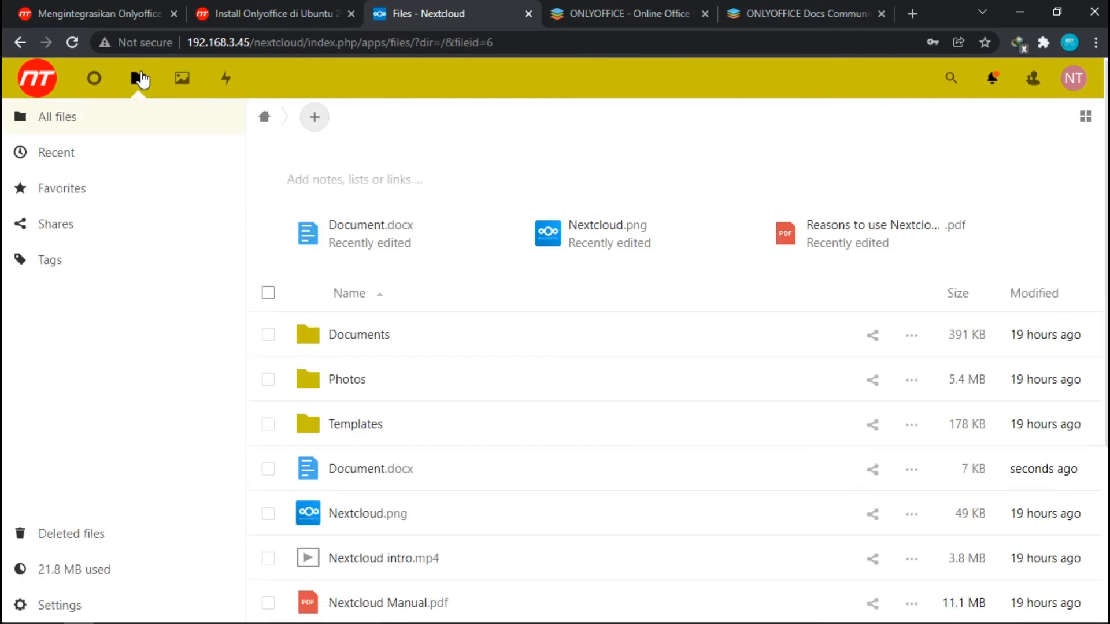
click(314, 117)
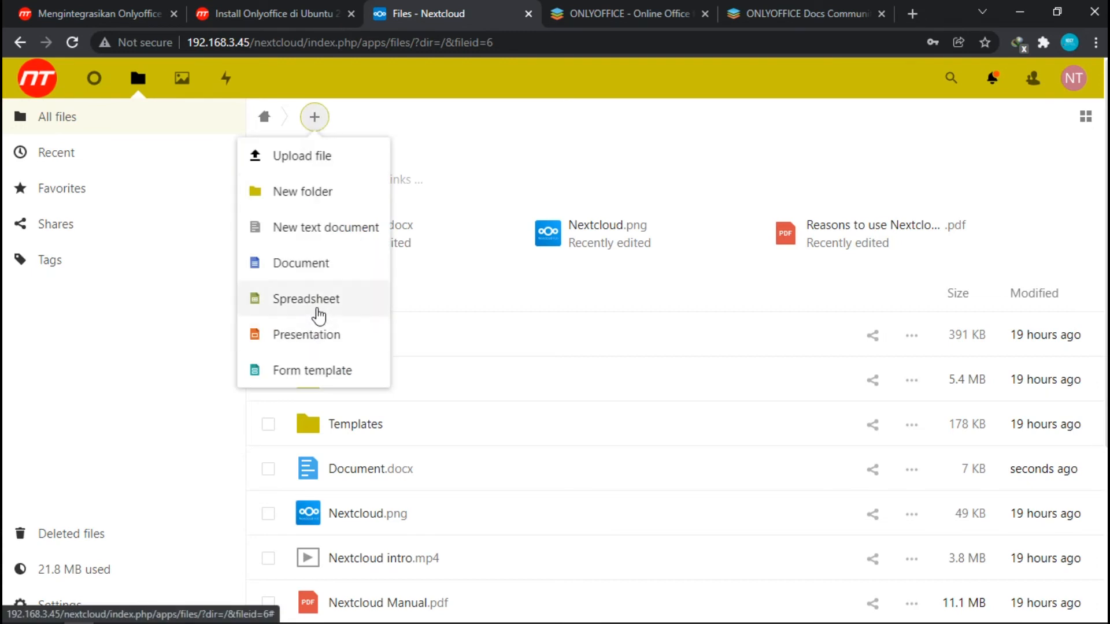
click(316, 299)
click(376, 297)
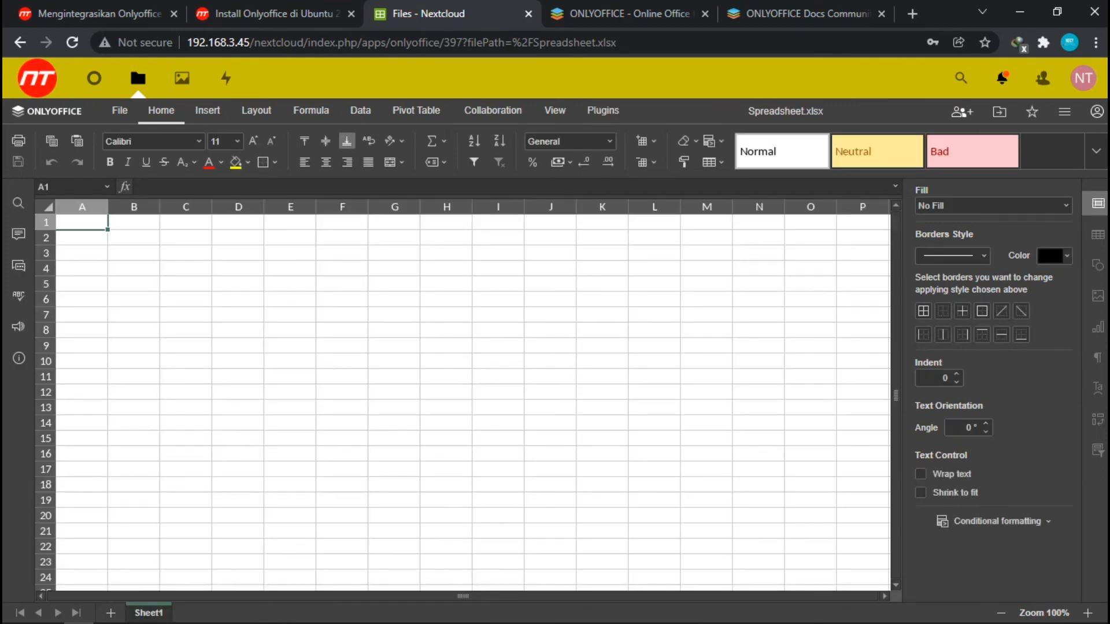
click(280, 300)
click(205, 249)
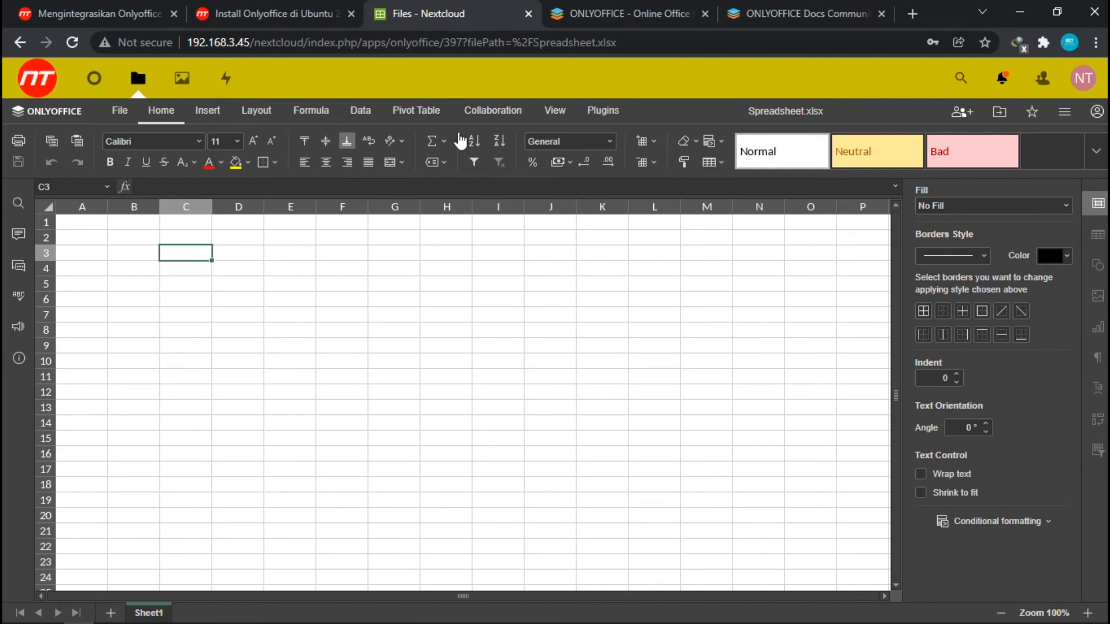
Step: Go back to the Nextcloud dashboard and review the ONLYOFFICE integration tutorial article from its editor example up to the title
click(34, 77)
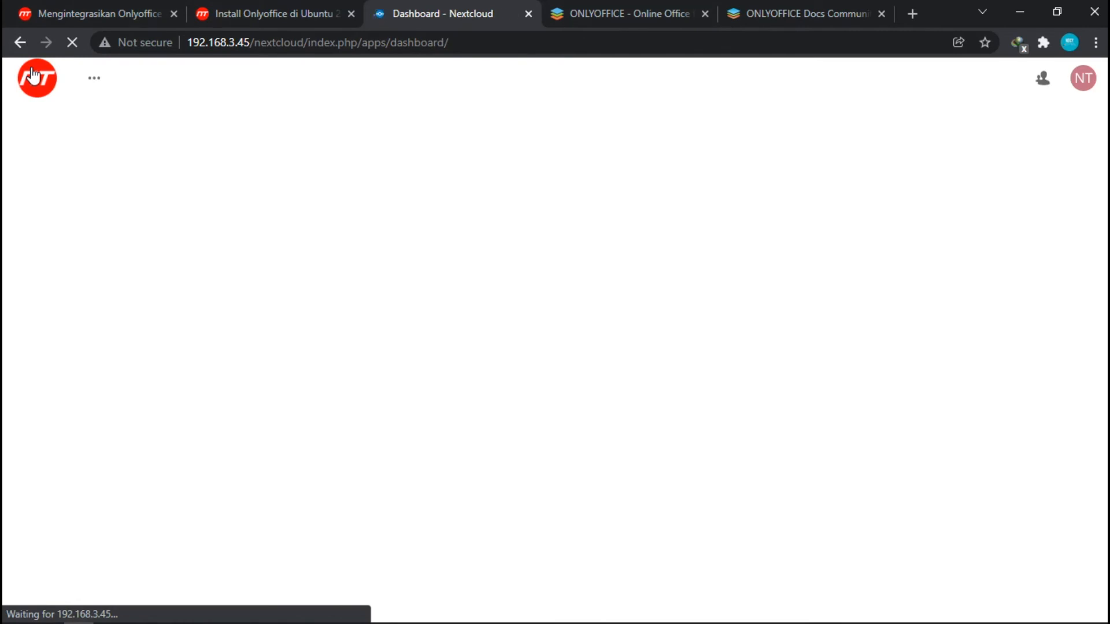
click(98, 13)
scroll(292, 206, up, 15)
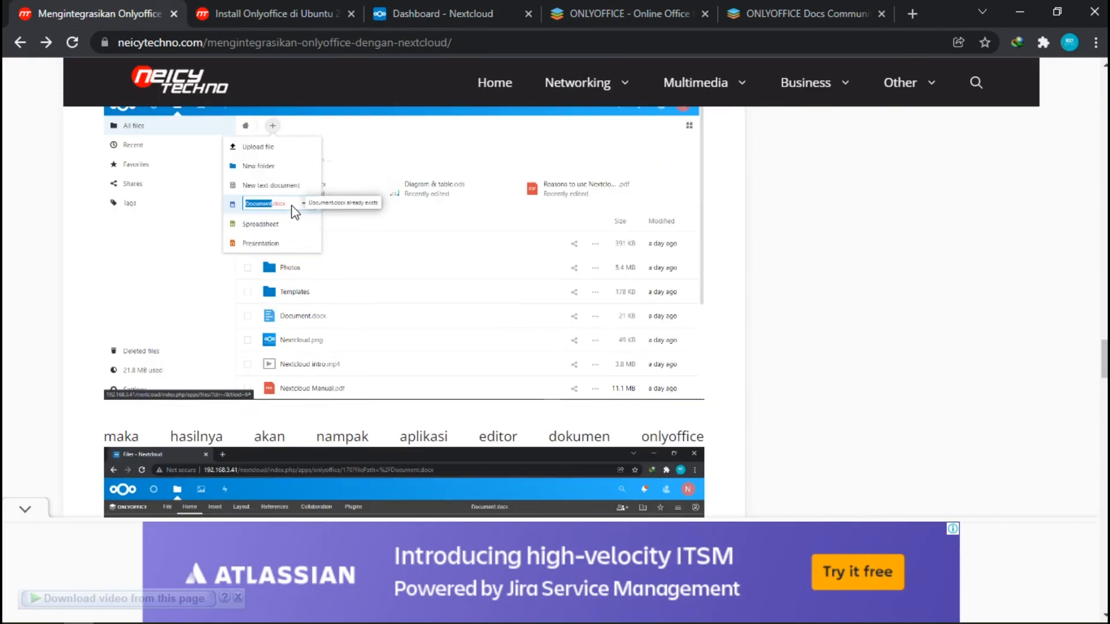
scroll(292, 212, up, 15)
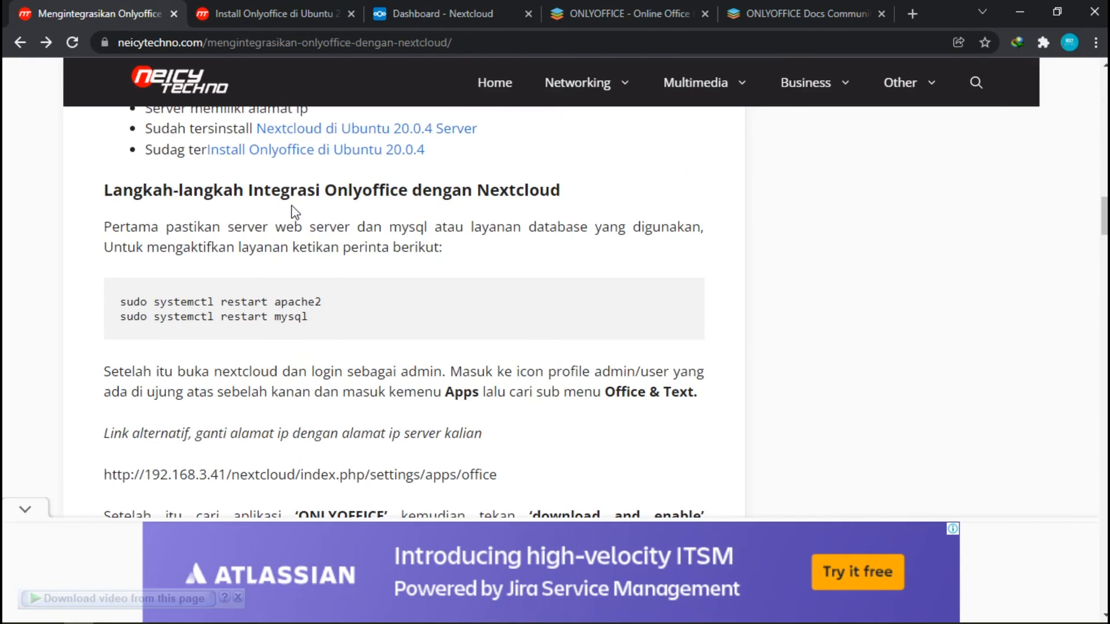
scroll(292, 206, up, 10)
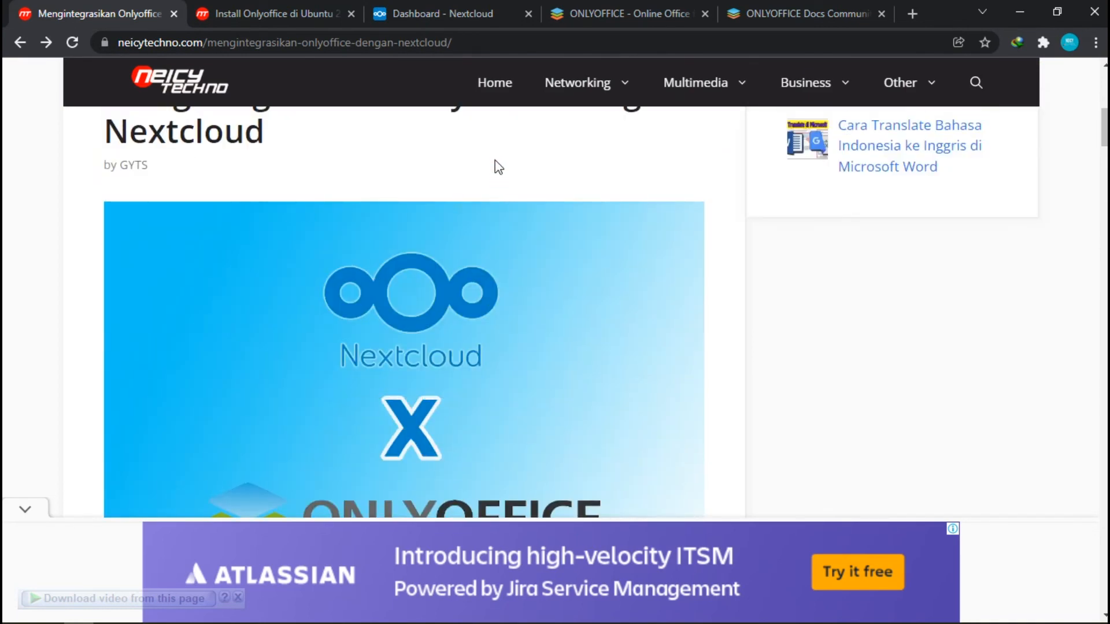
click(426, 12)
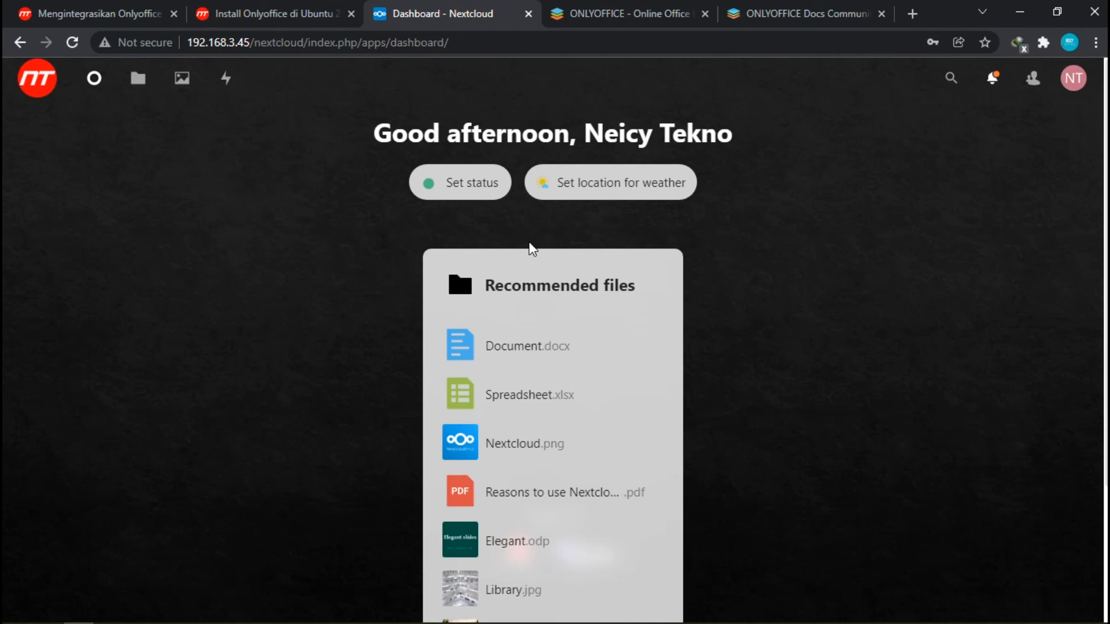
Step: Check the ONLYOFFICE Docs welcome page at 192.168.3.45:8001 and return to the Nextcloud dashboard
click(1073, 79)
click(973, 109)
click(1073, 81)
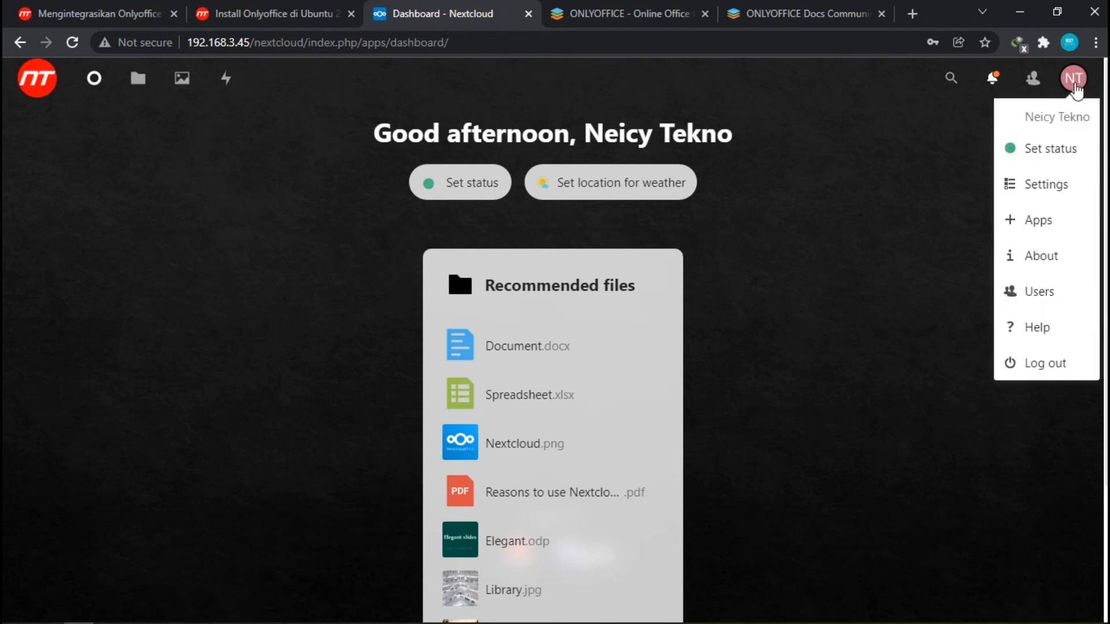
click(920, 187)
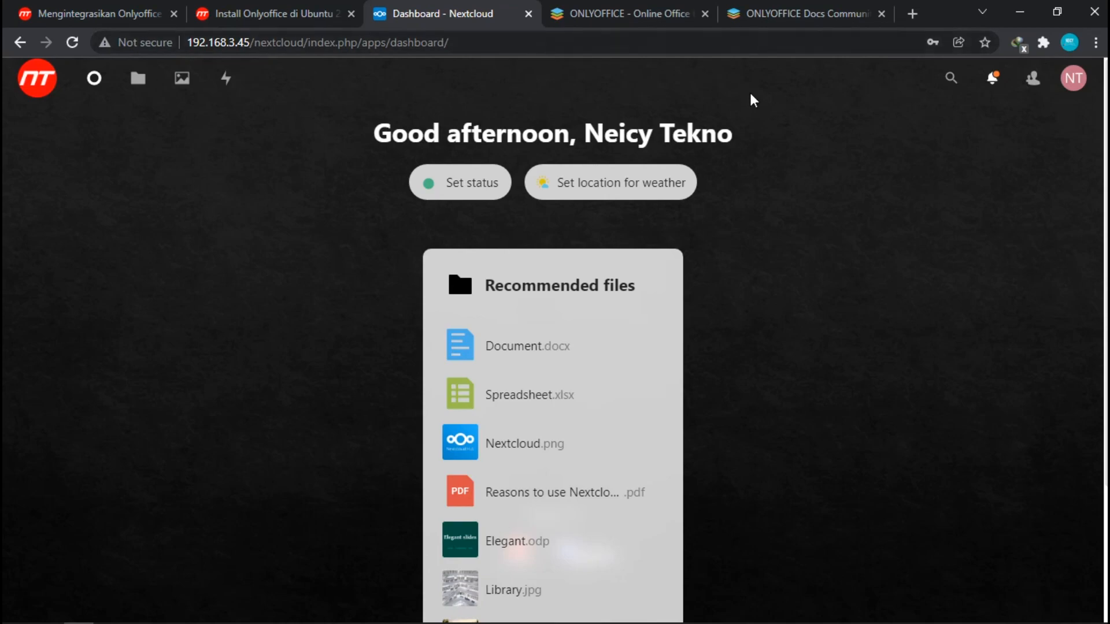
click(834, 4)
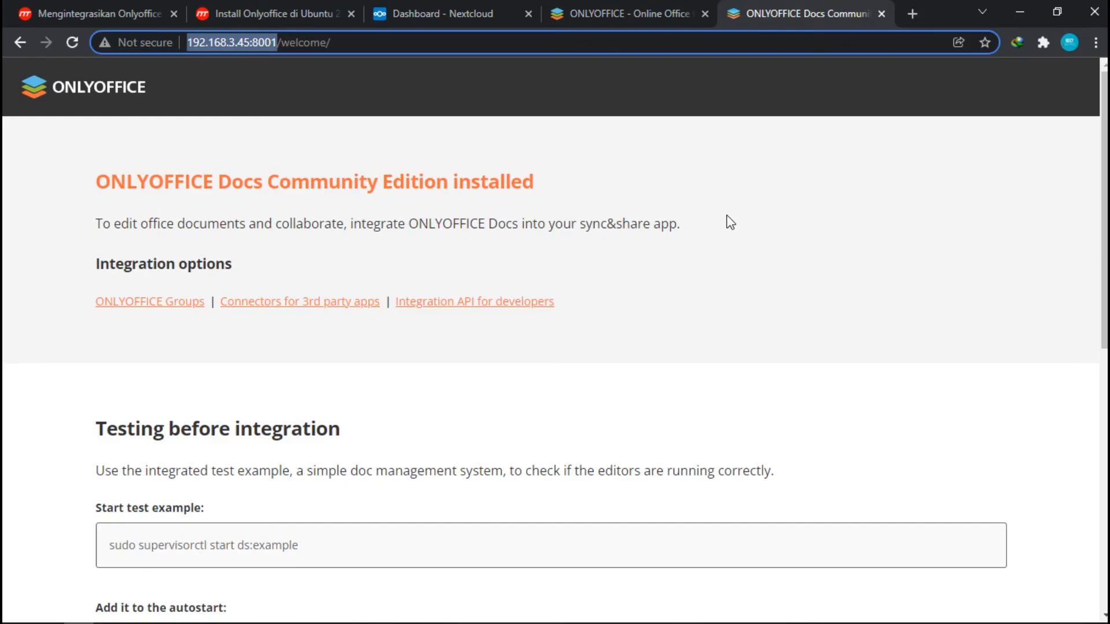
click(512, 3)
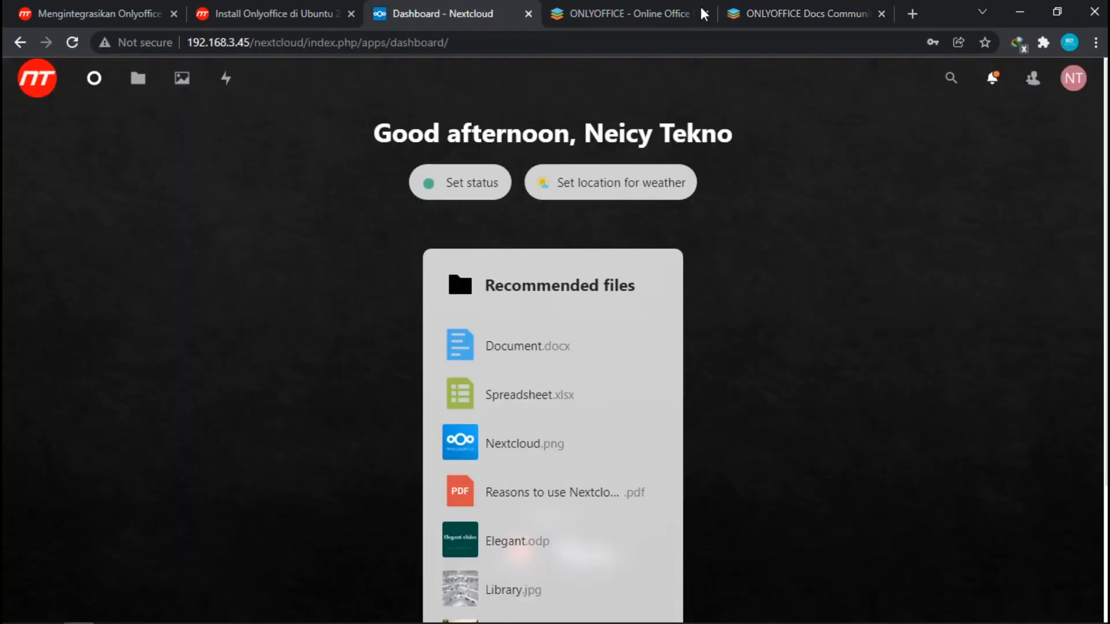
Step: Open Nextcloud's Office & text app category to check the ONLYOFFICE connector
click(1073, 79)
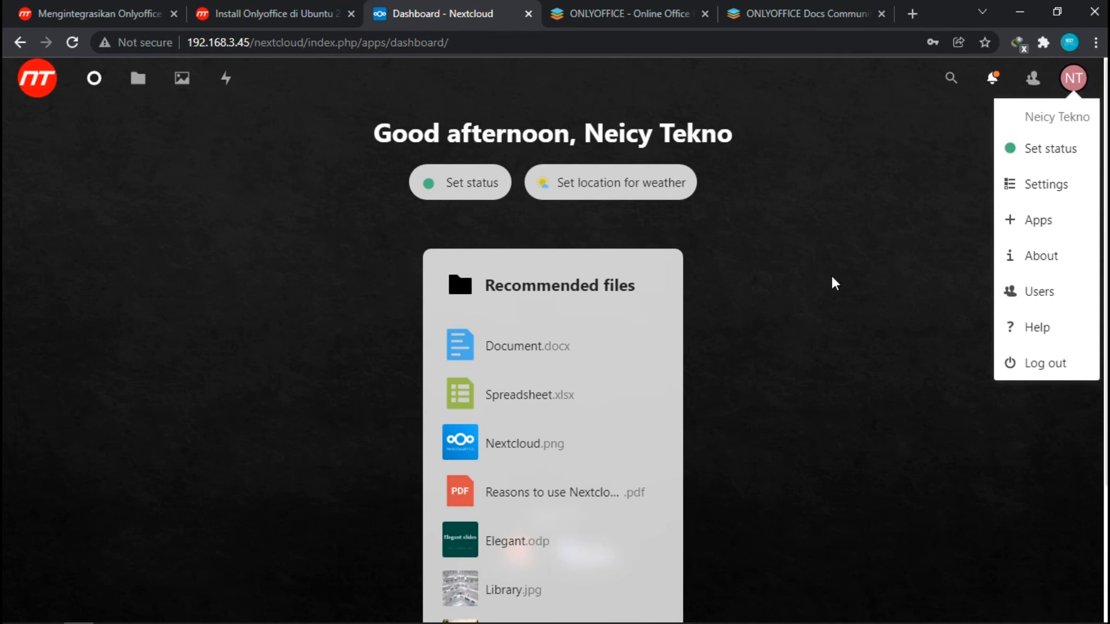
click(1023, 220)
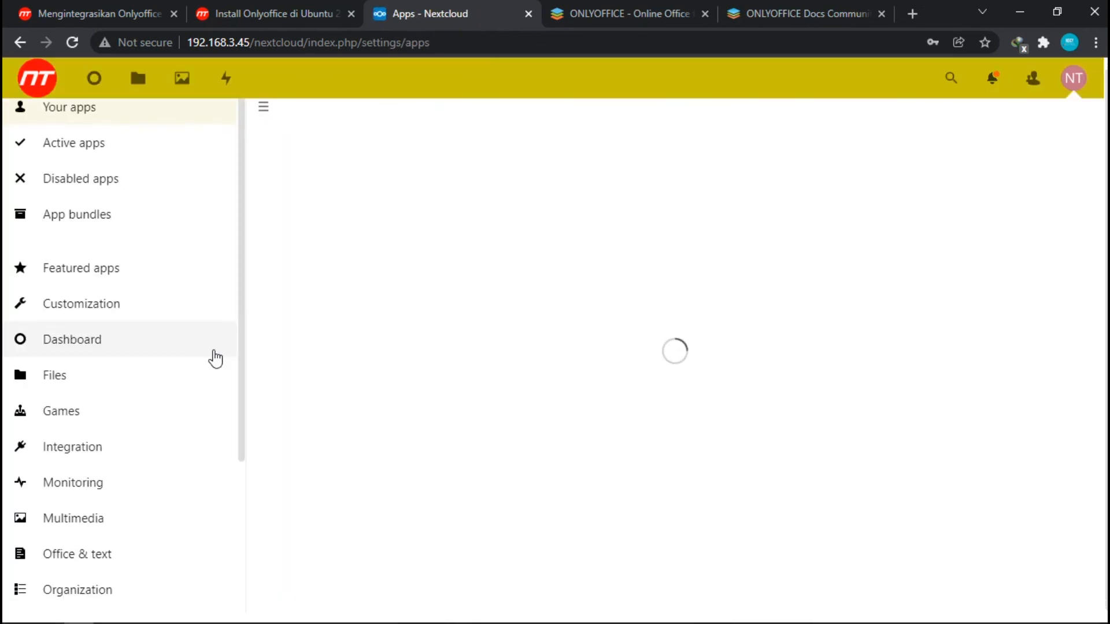
scroll(214, 370, down, 3)
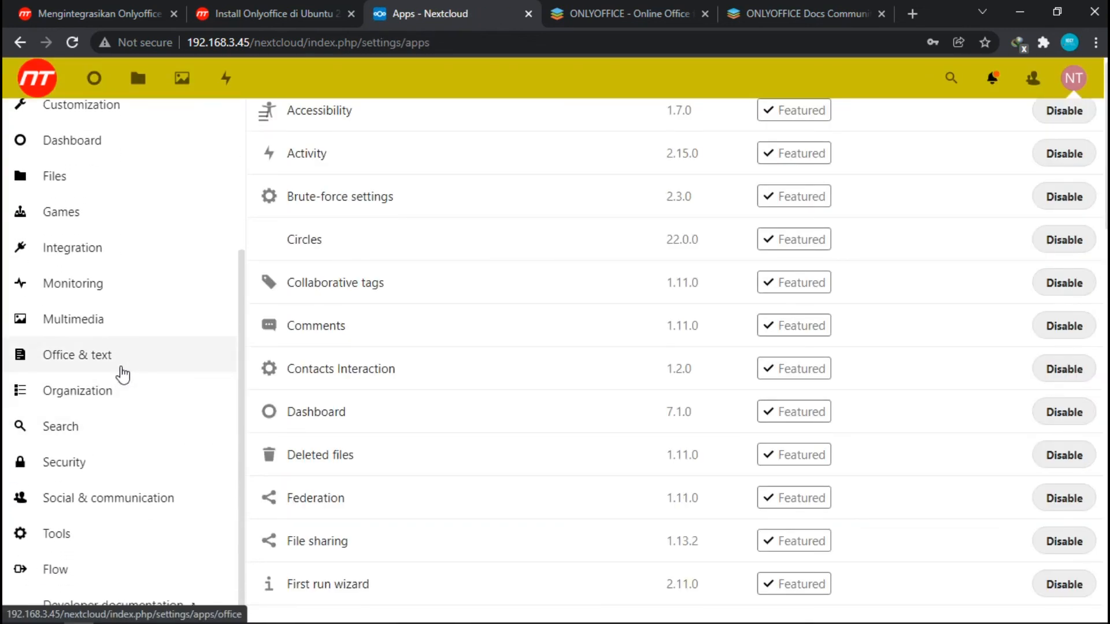
click(122, 374)
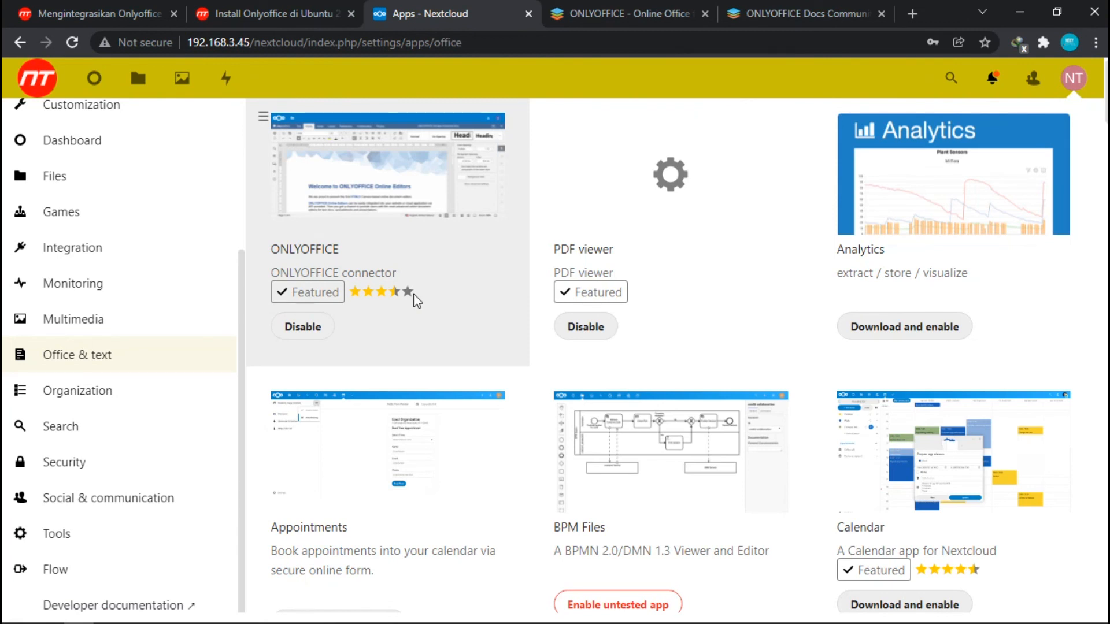
Step: View the Nextcloud files list and the installed apps, and return to the dashboard
click(136, 77)
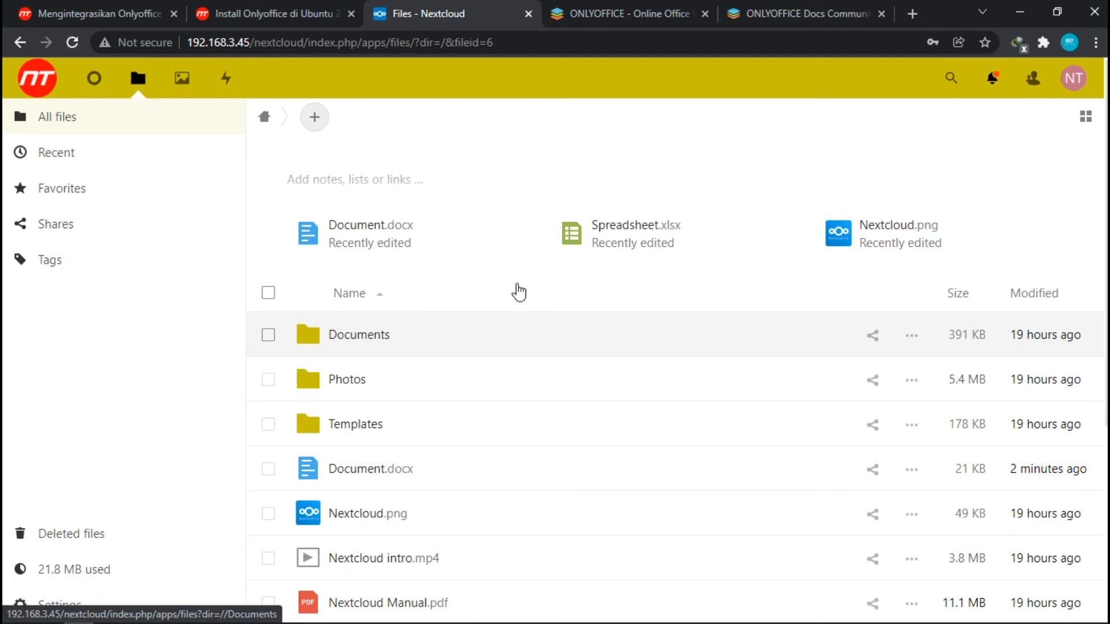
click(1073, 78)
click(1034, 223)
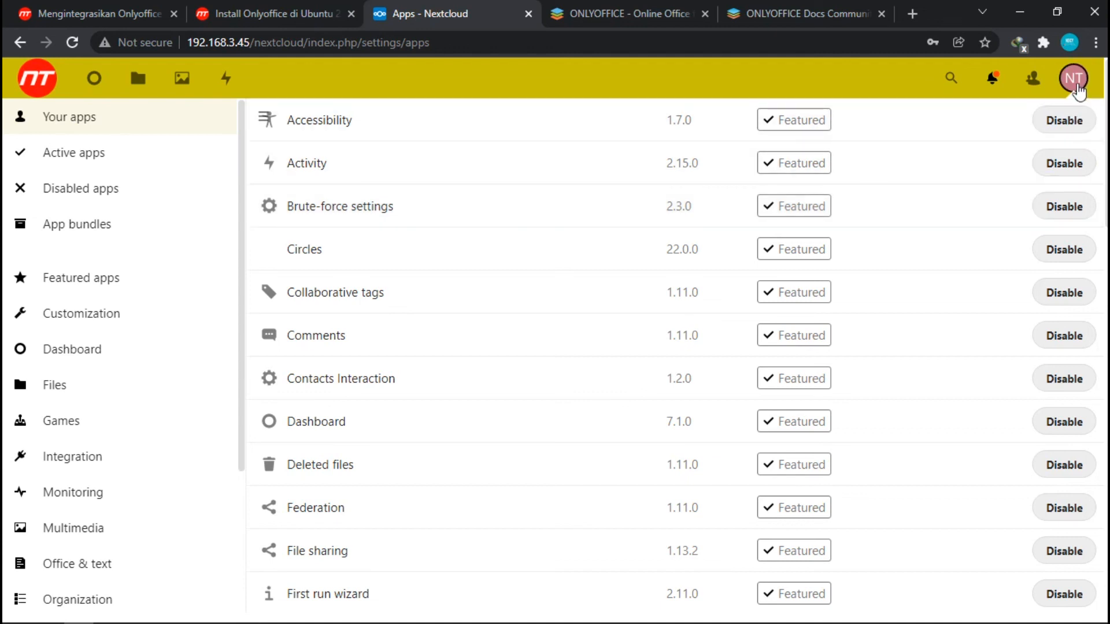
click(37, 78)
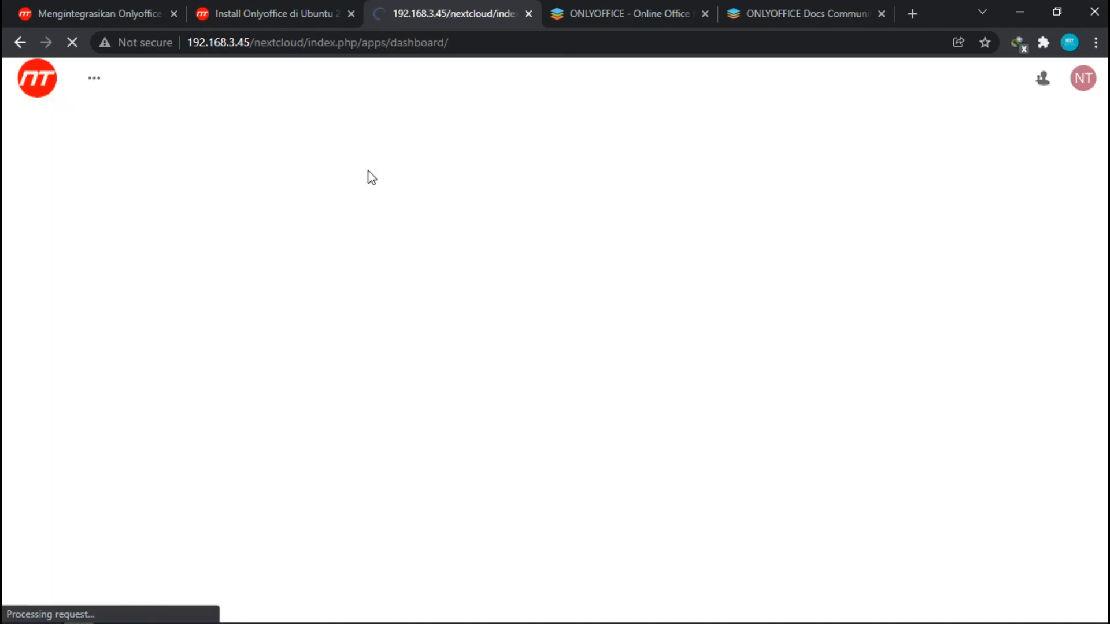